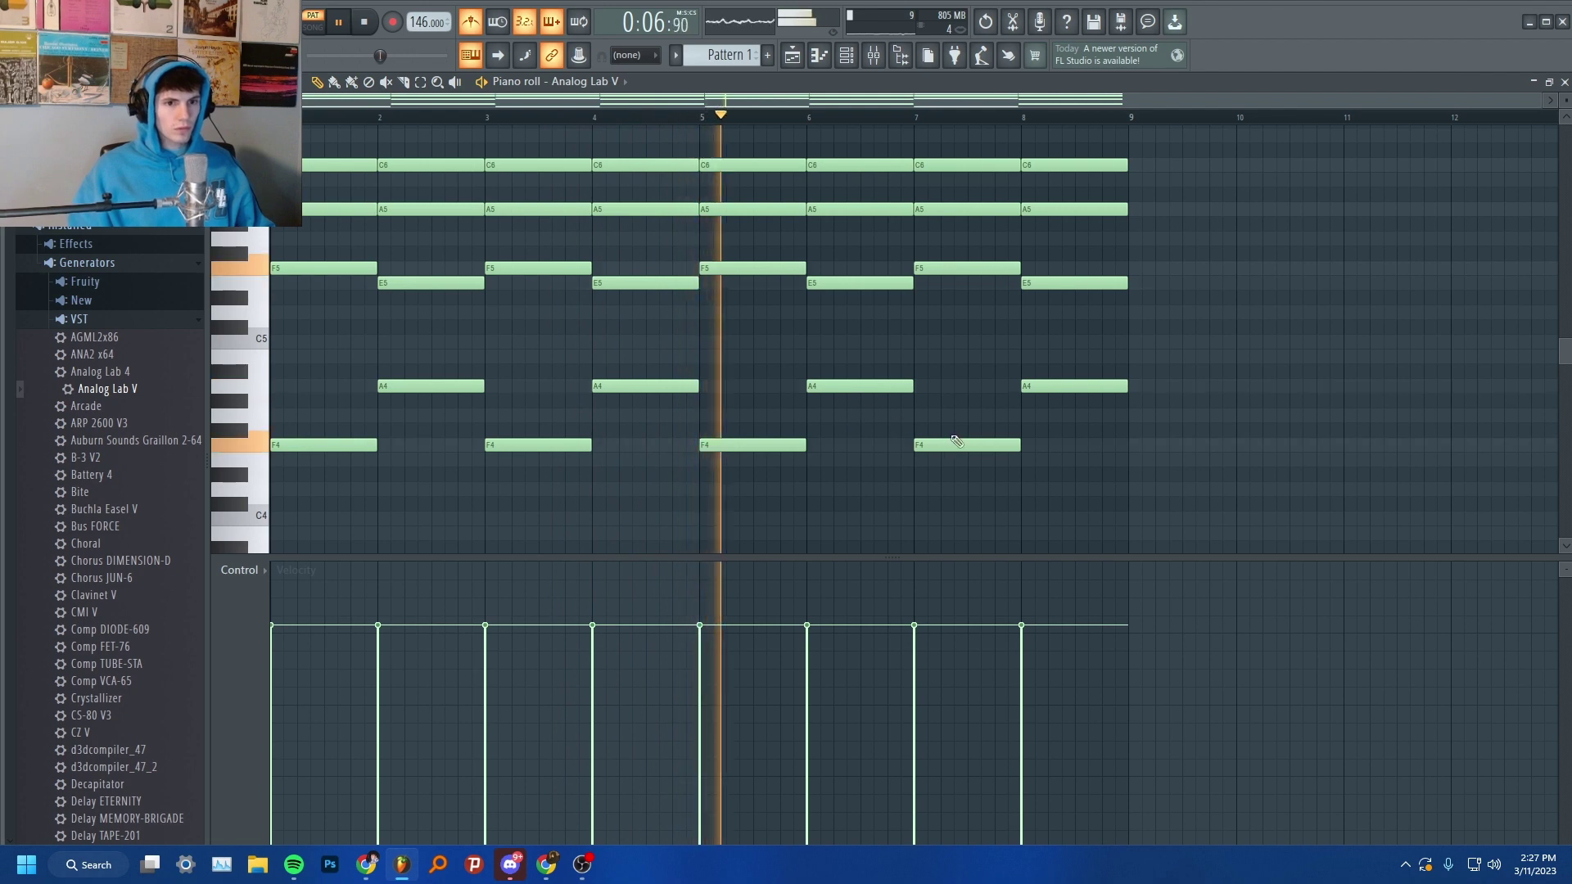
- Rework the last two chords to D4, D5, F5, A5 in bar 7 and E4, E5, G5, B5 in bar 8
drag(939, 273, 933, 317)
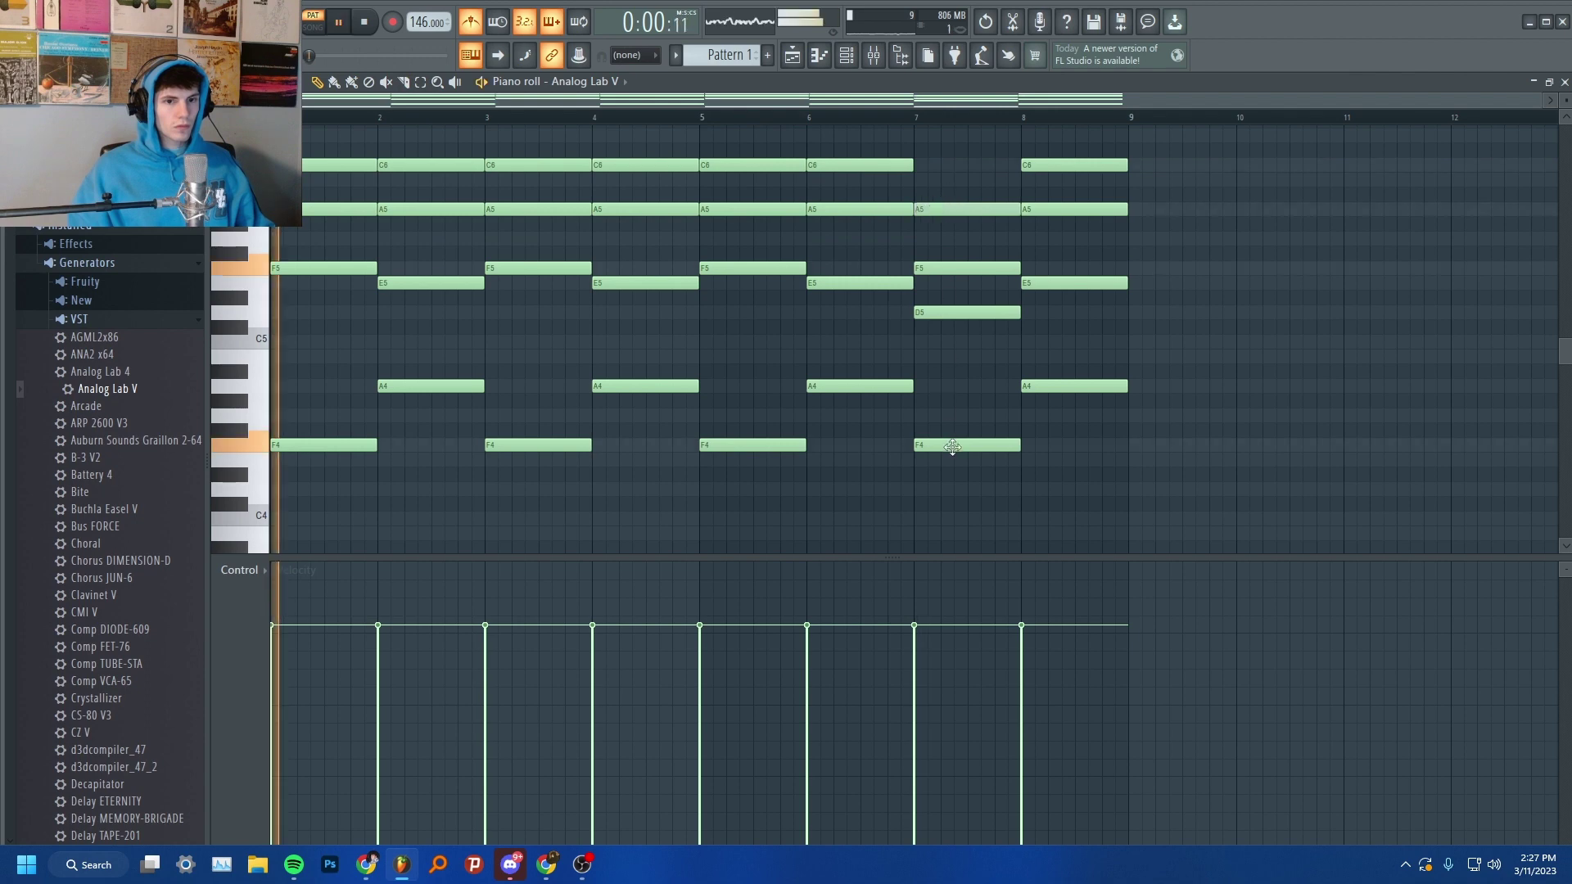
drag(952, 446, 941, 488)
drag(1065, 388, 1072, 463)
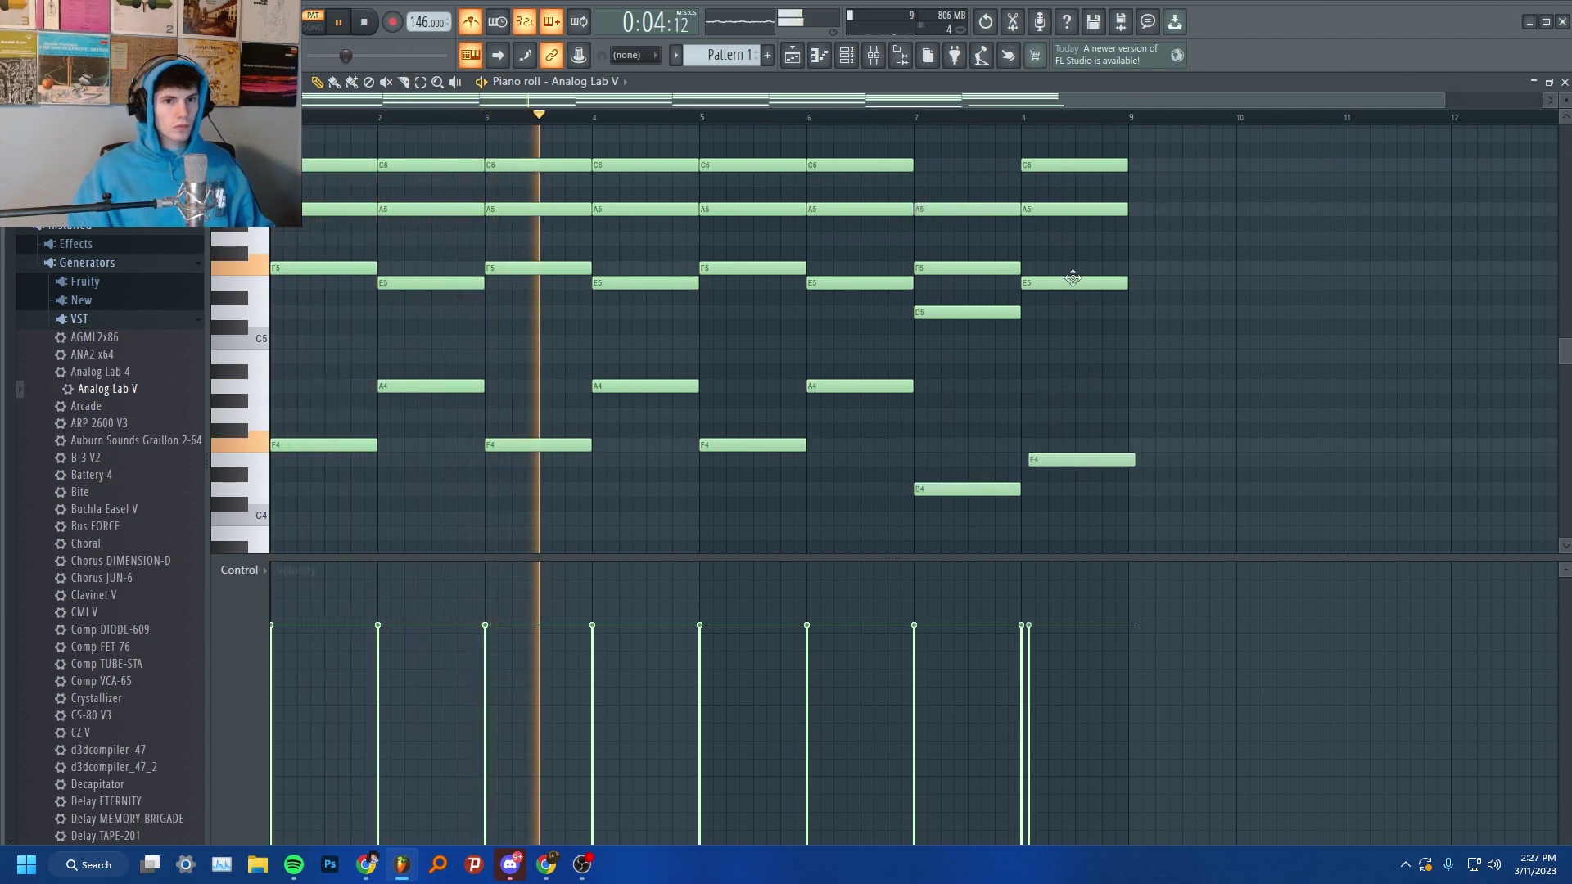
drag(1062, 203, 1063, 236)
drag(1068, 167, 1069, 181)
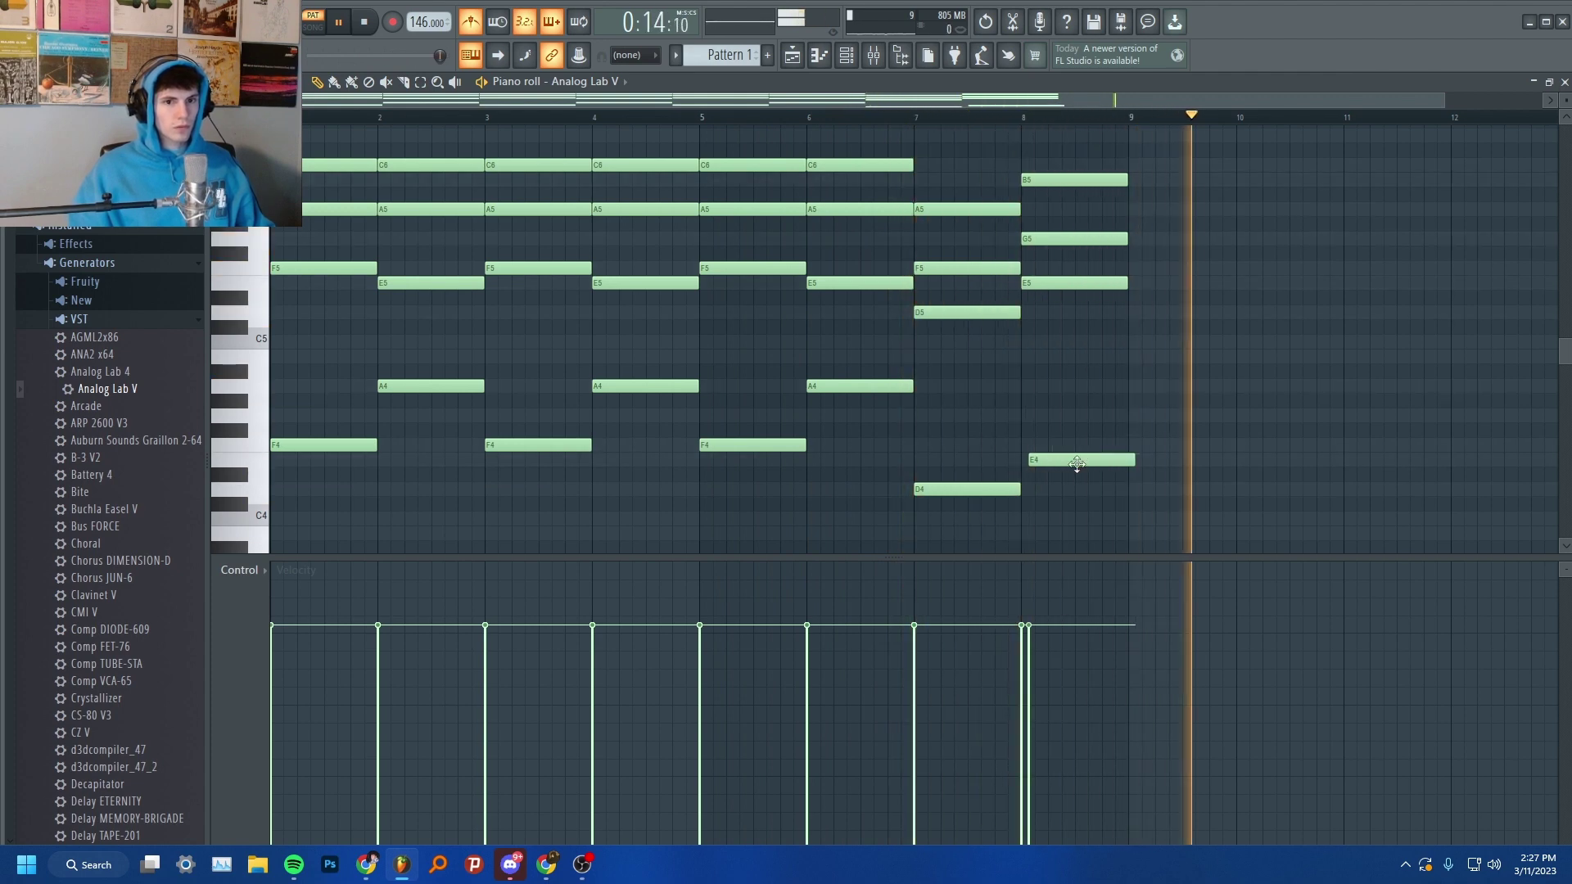
drag(1077, 465, 1070, 464)
- Transpose the bass notes of all eight bars down one octave and lower the velocity of all notes slightly
scroll(392, 277, down, 3)
drag(369, 344, 1144, 458)
scroll(1143, 459, down, 3)
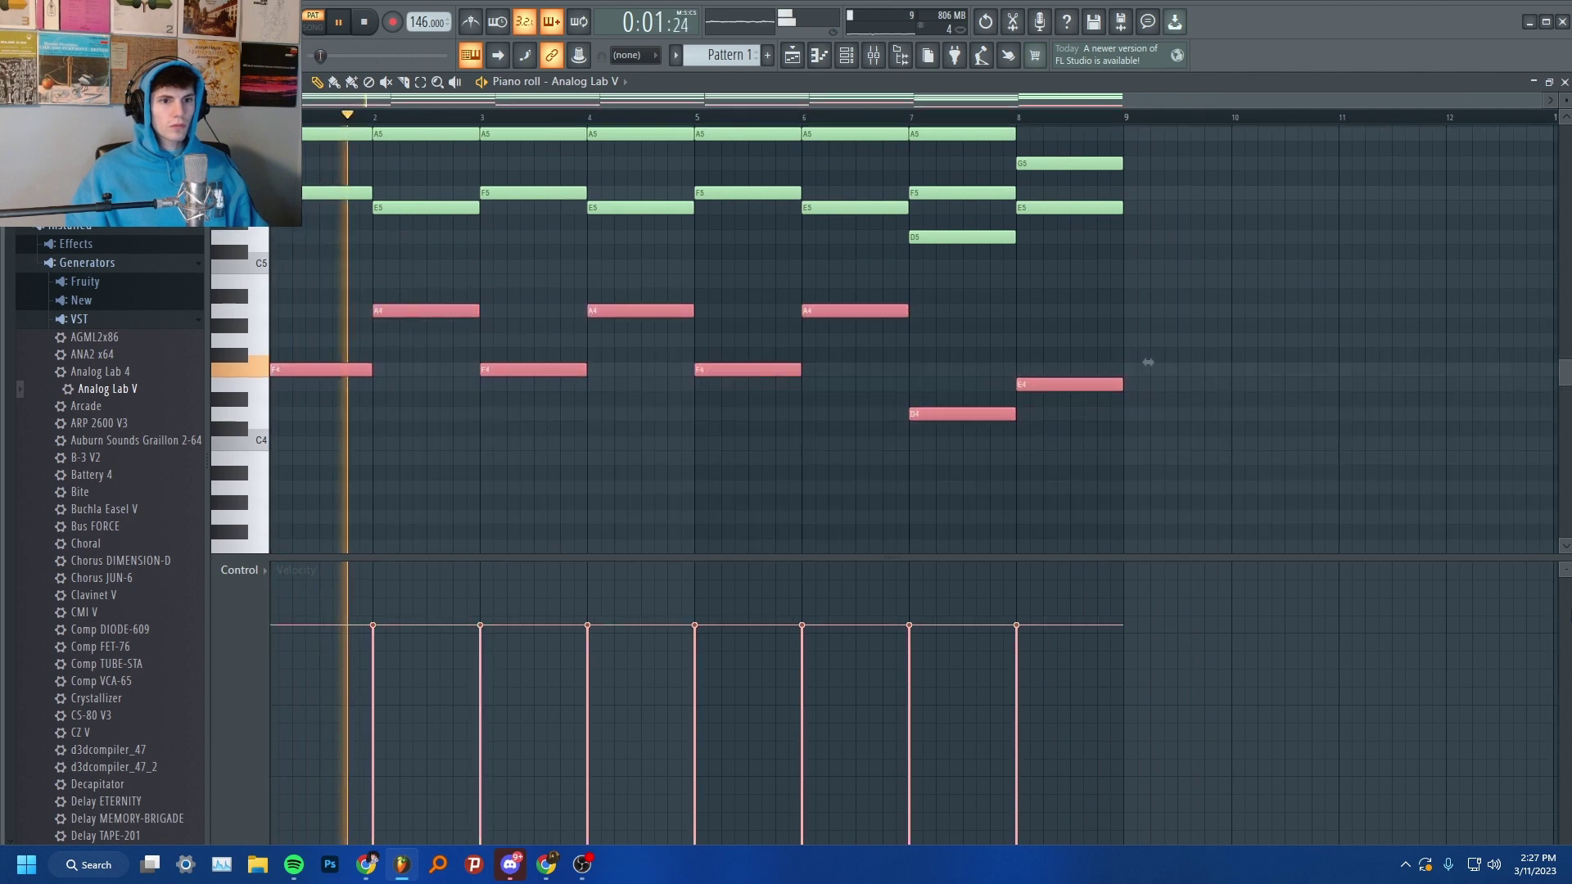
drag(935, 410, 936, 587)
scroll(501, 424, down, 1)
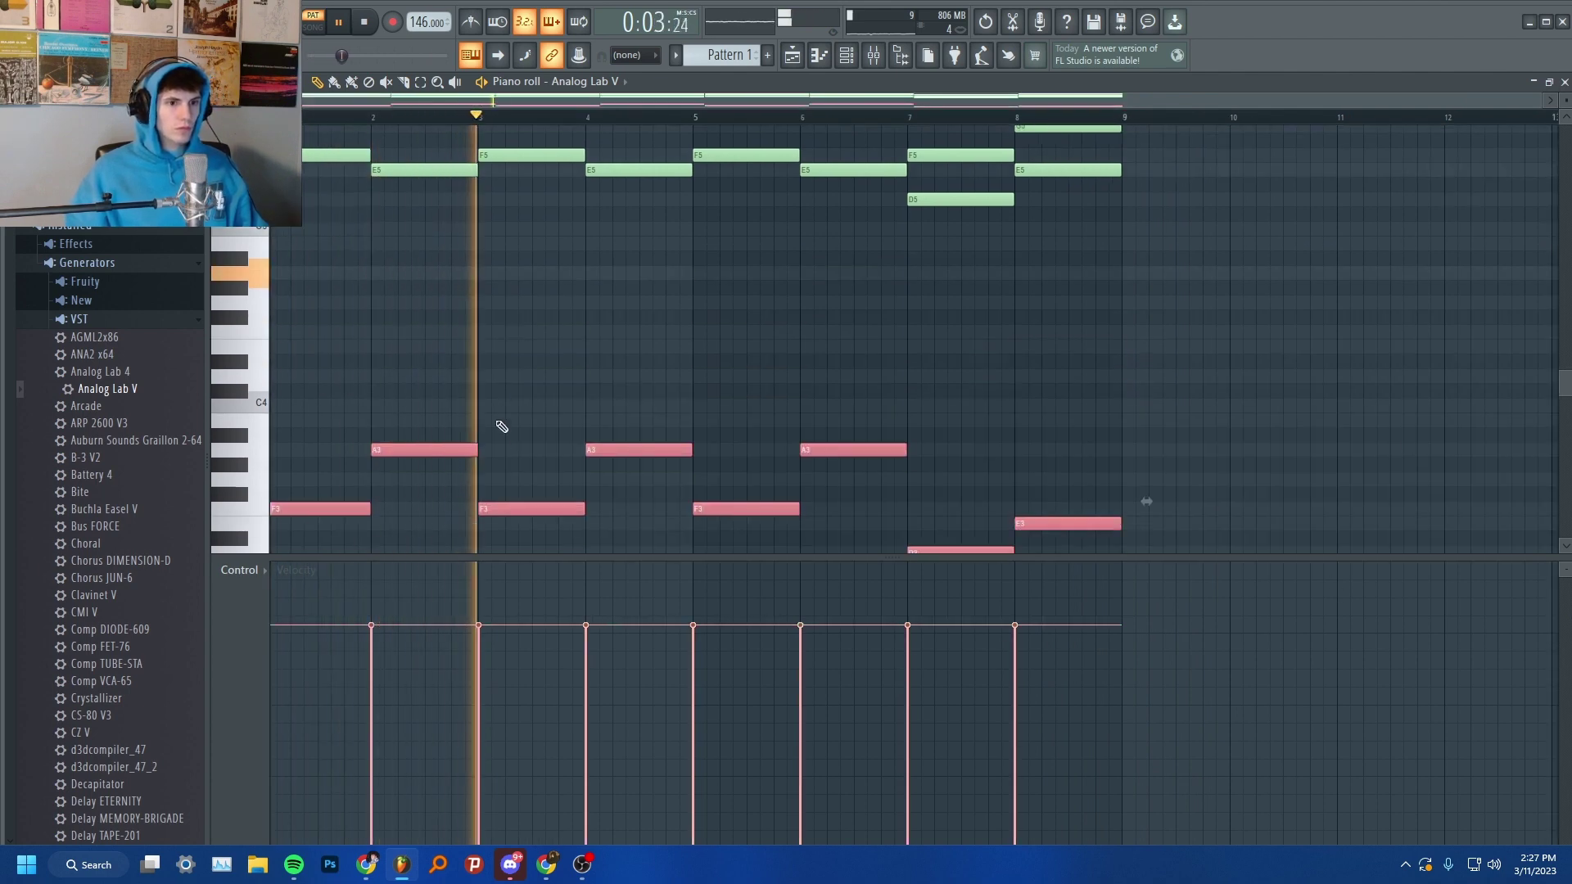
click(803, 389)
scroll(803, 390, up, 6)
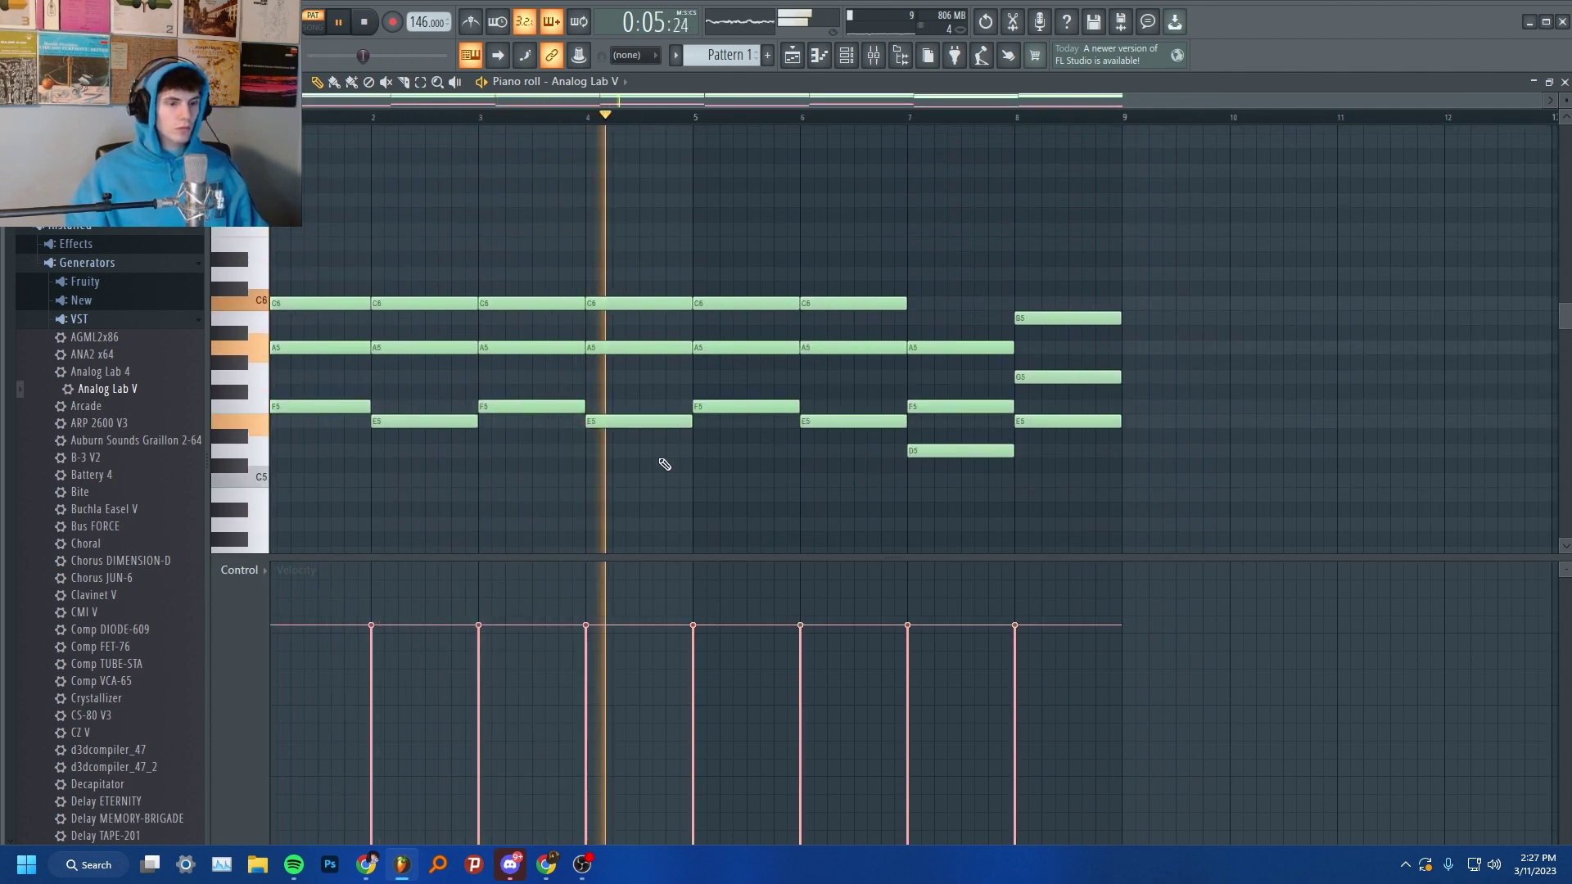
key(ctrl+a)
key(space)
- Add one-bar melody notes starting on beat 2: E6 in bars 1, 3 and 5, and D6 in bar 7
click(324, 246)
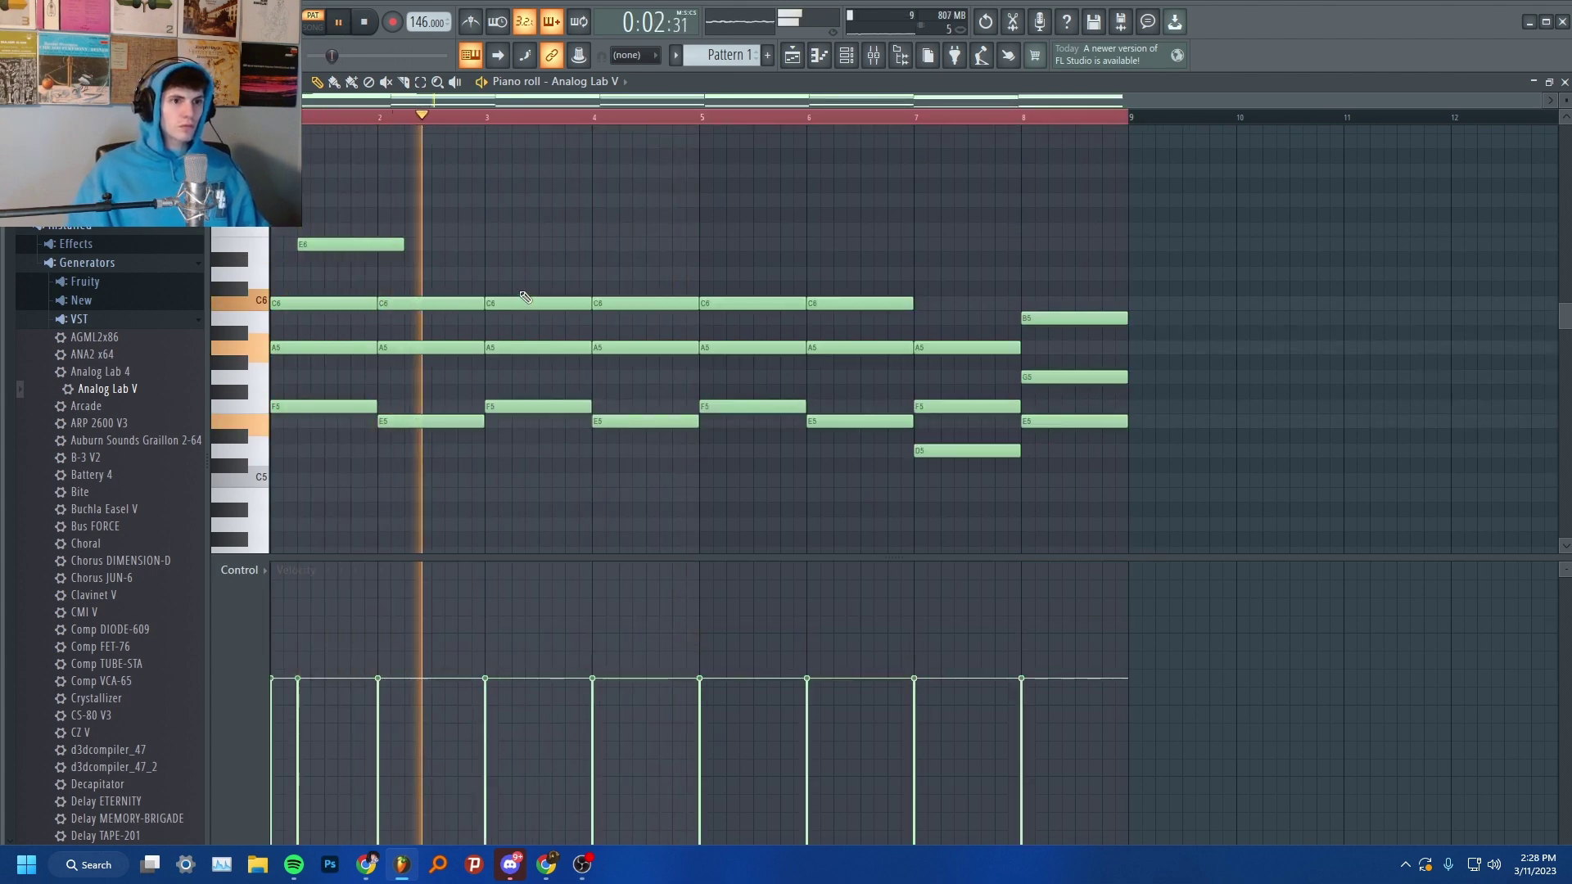
click(515, 243)
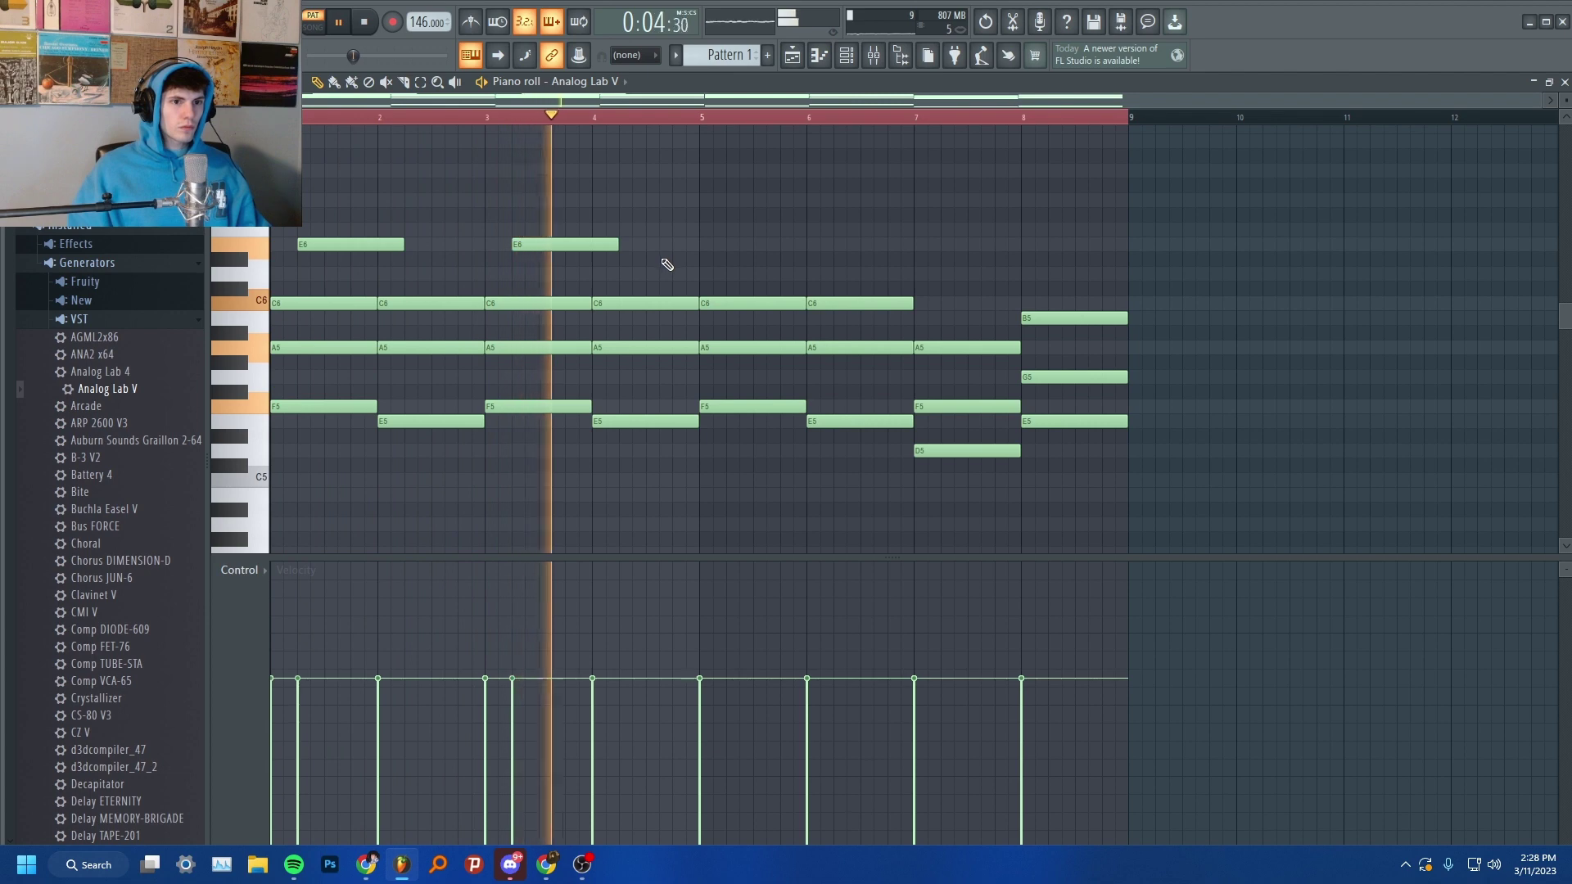
click(731, 245)
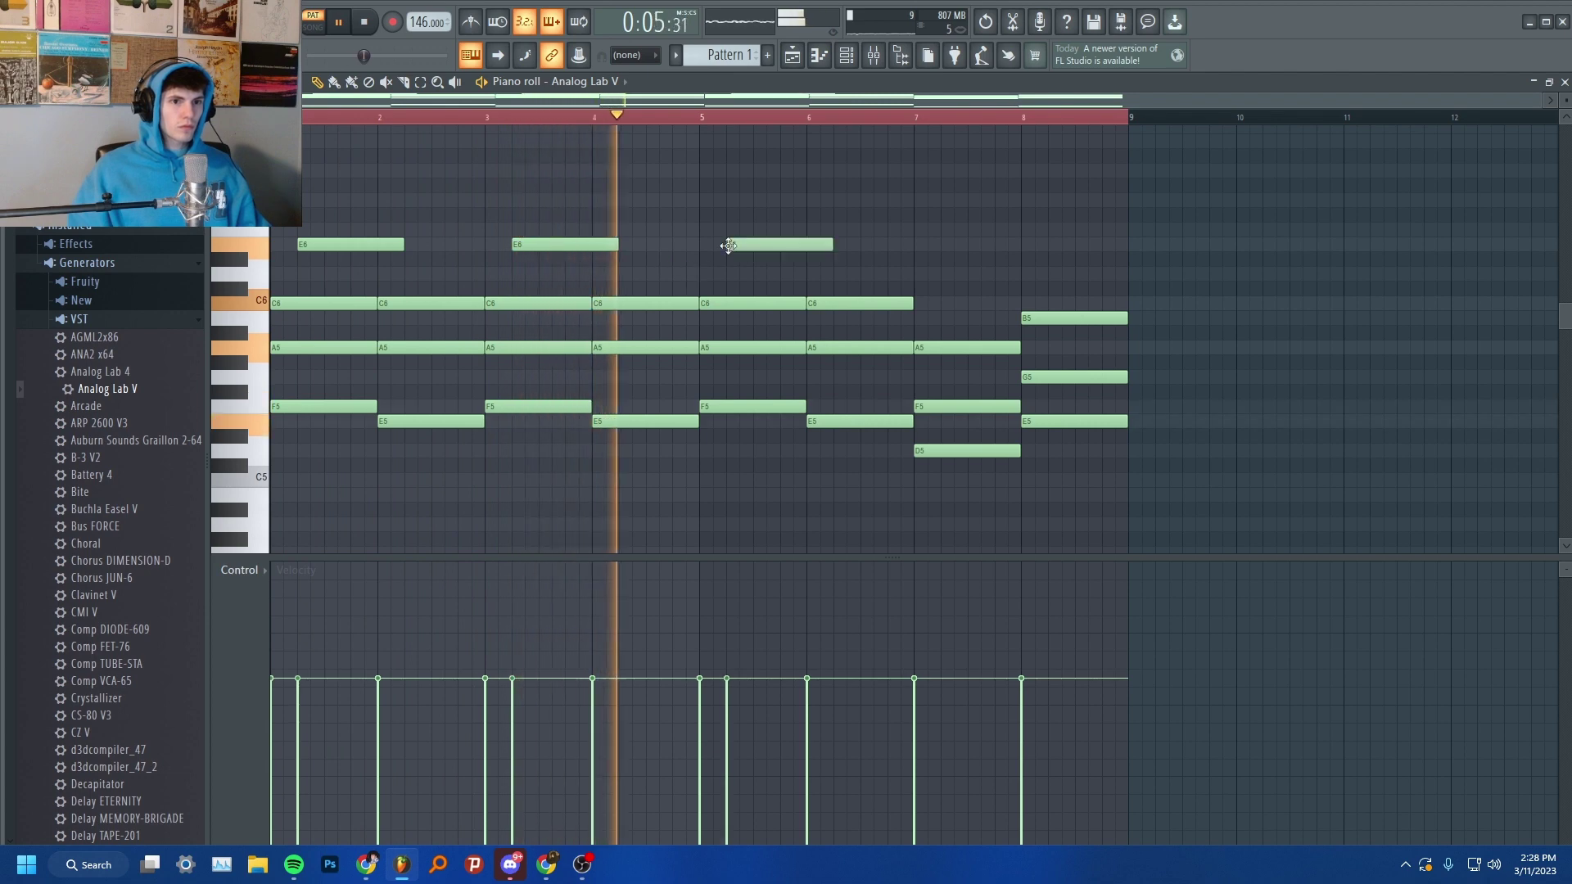
click(945, 272)
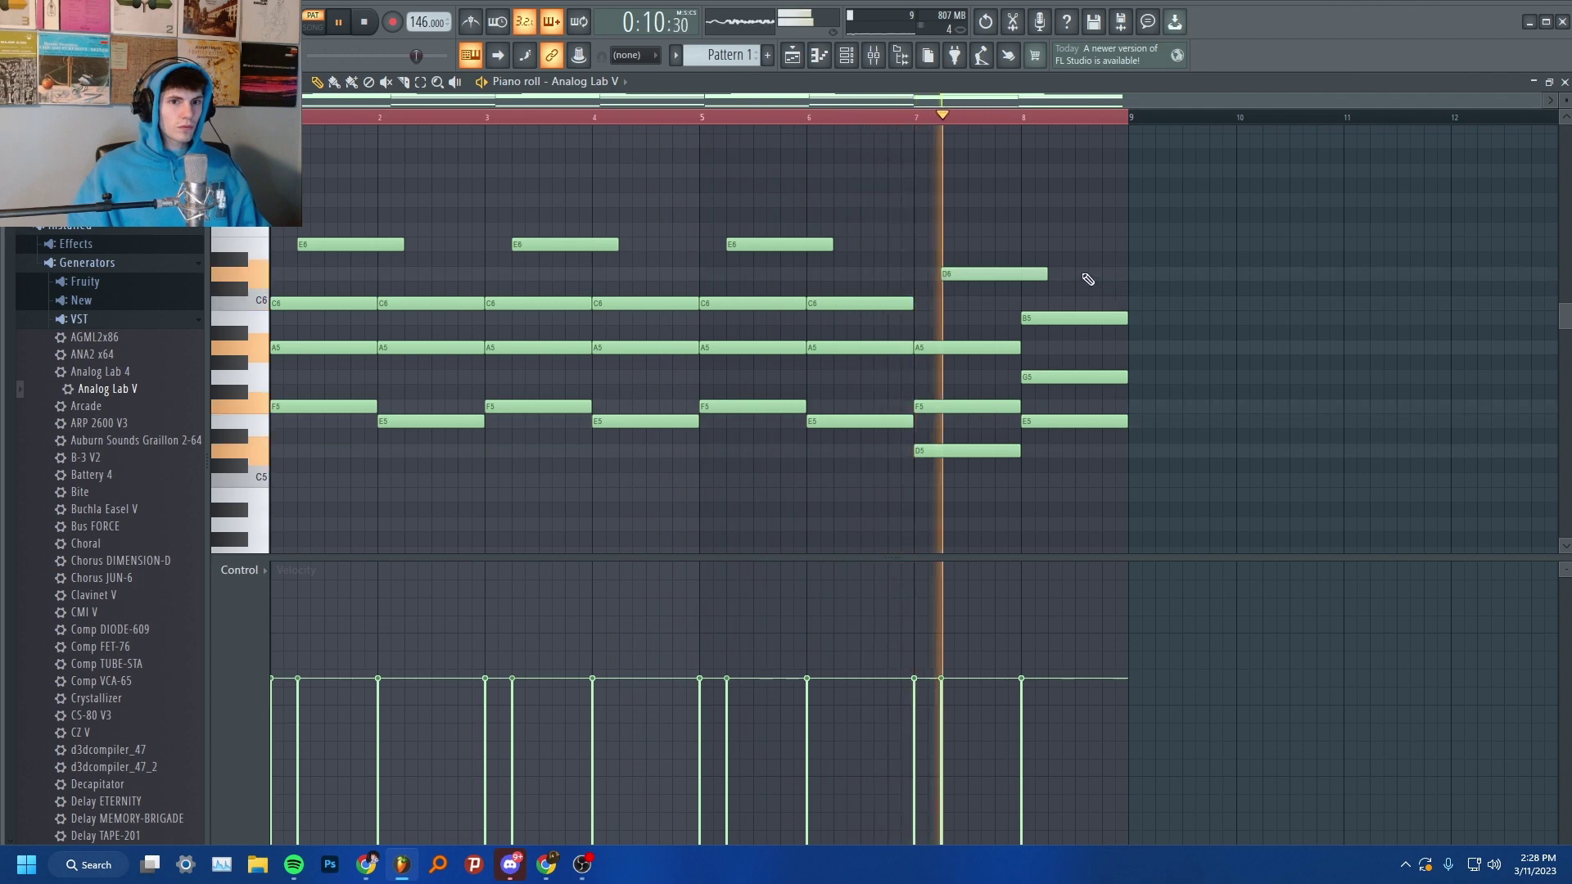
click(1079, 244)
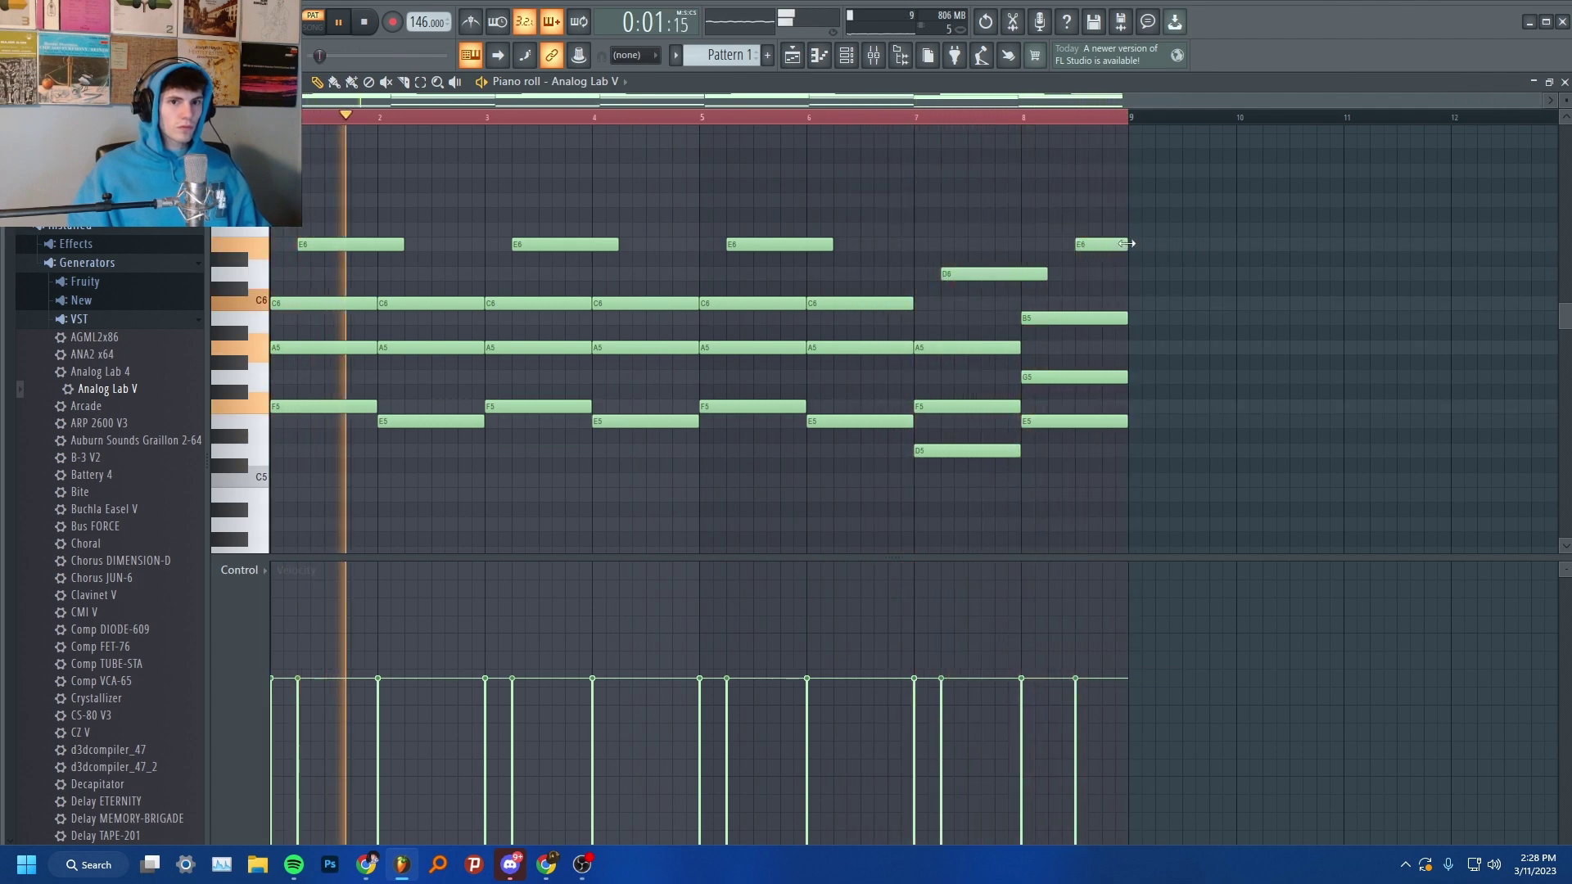
drag(1087, 244, 1088, 260)
right_click(1089, 262)
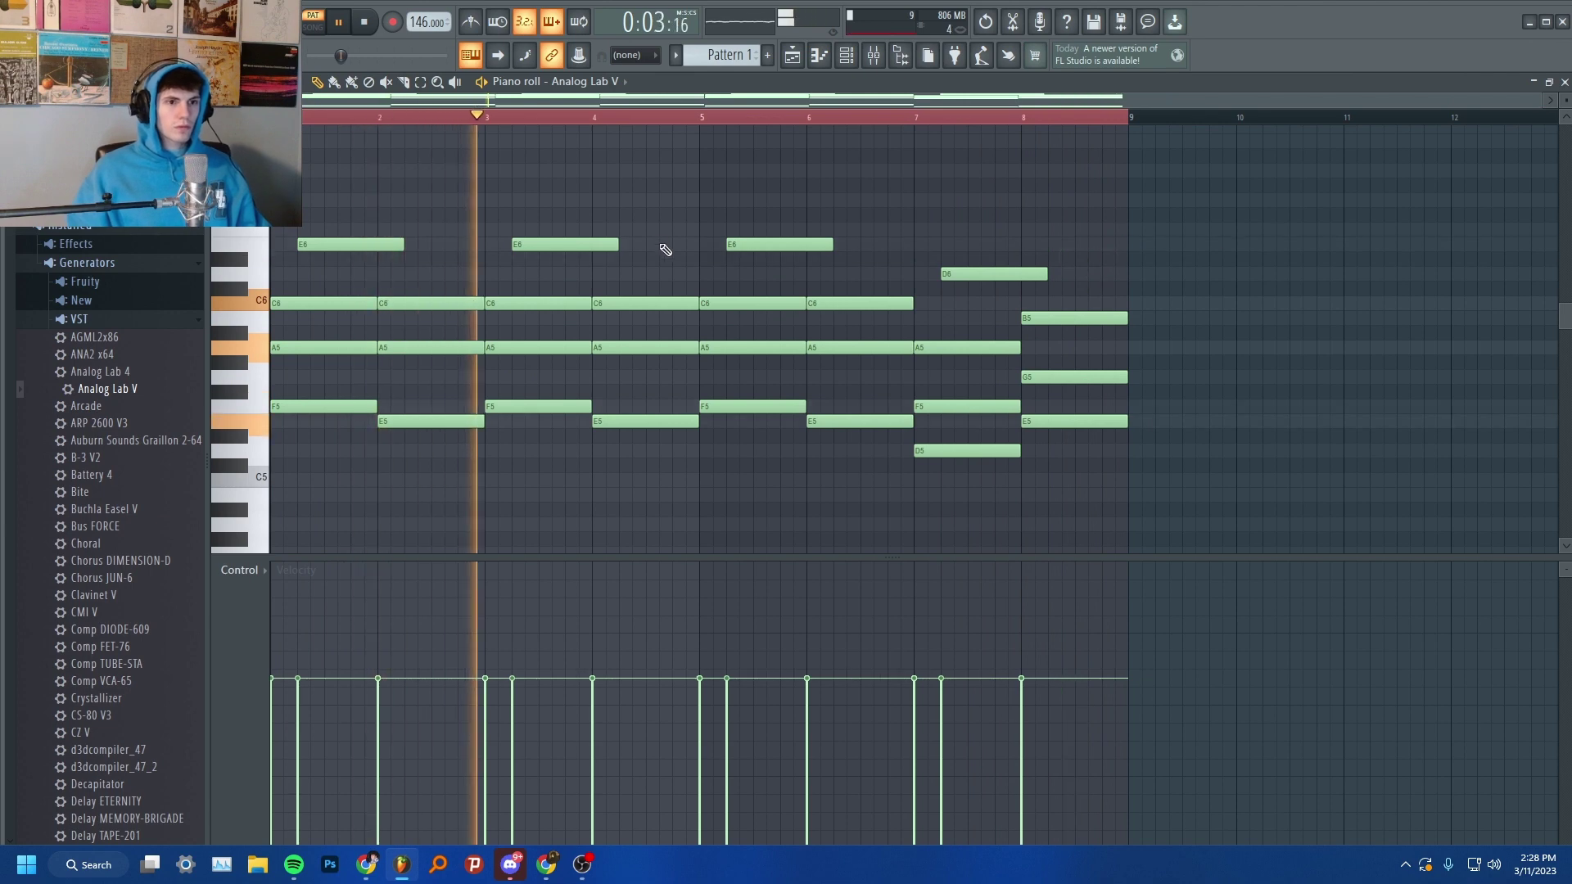
- Add short notes C5 ending bar 2 and C6, B5 ending bar 3, and split bar 4's E5 into two half-bar notes
click(463, 482)
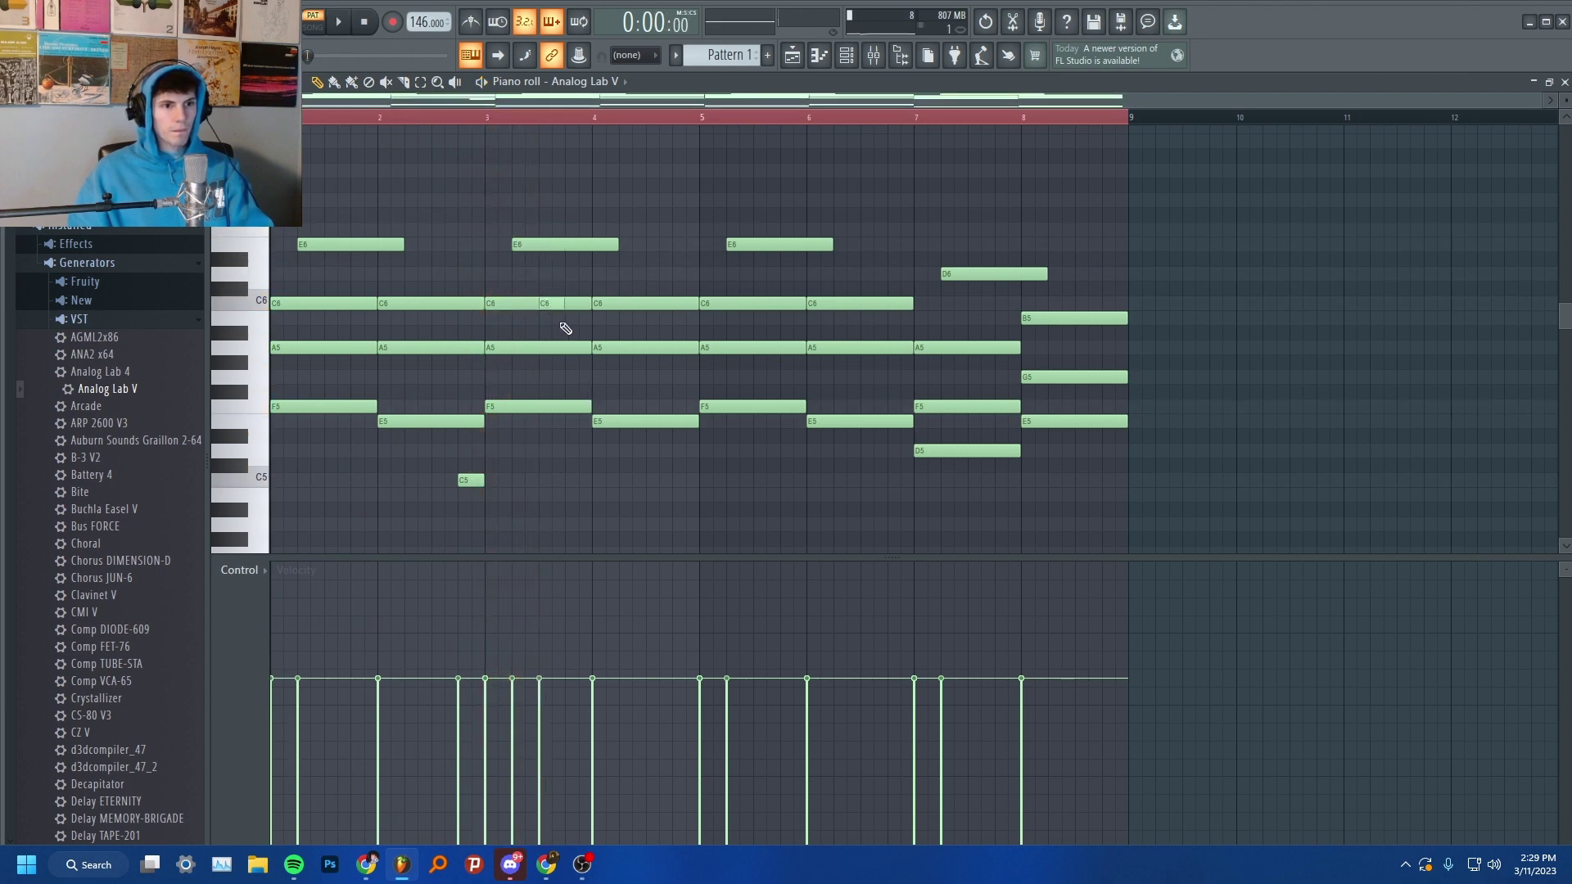
drag(585, 312, 565, 309)
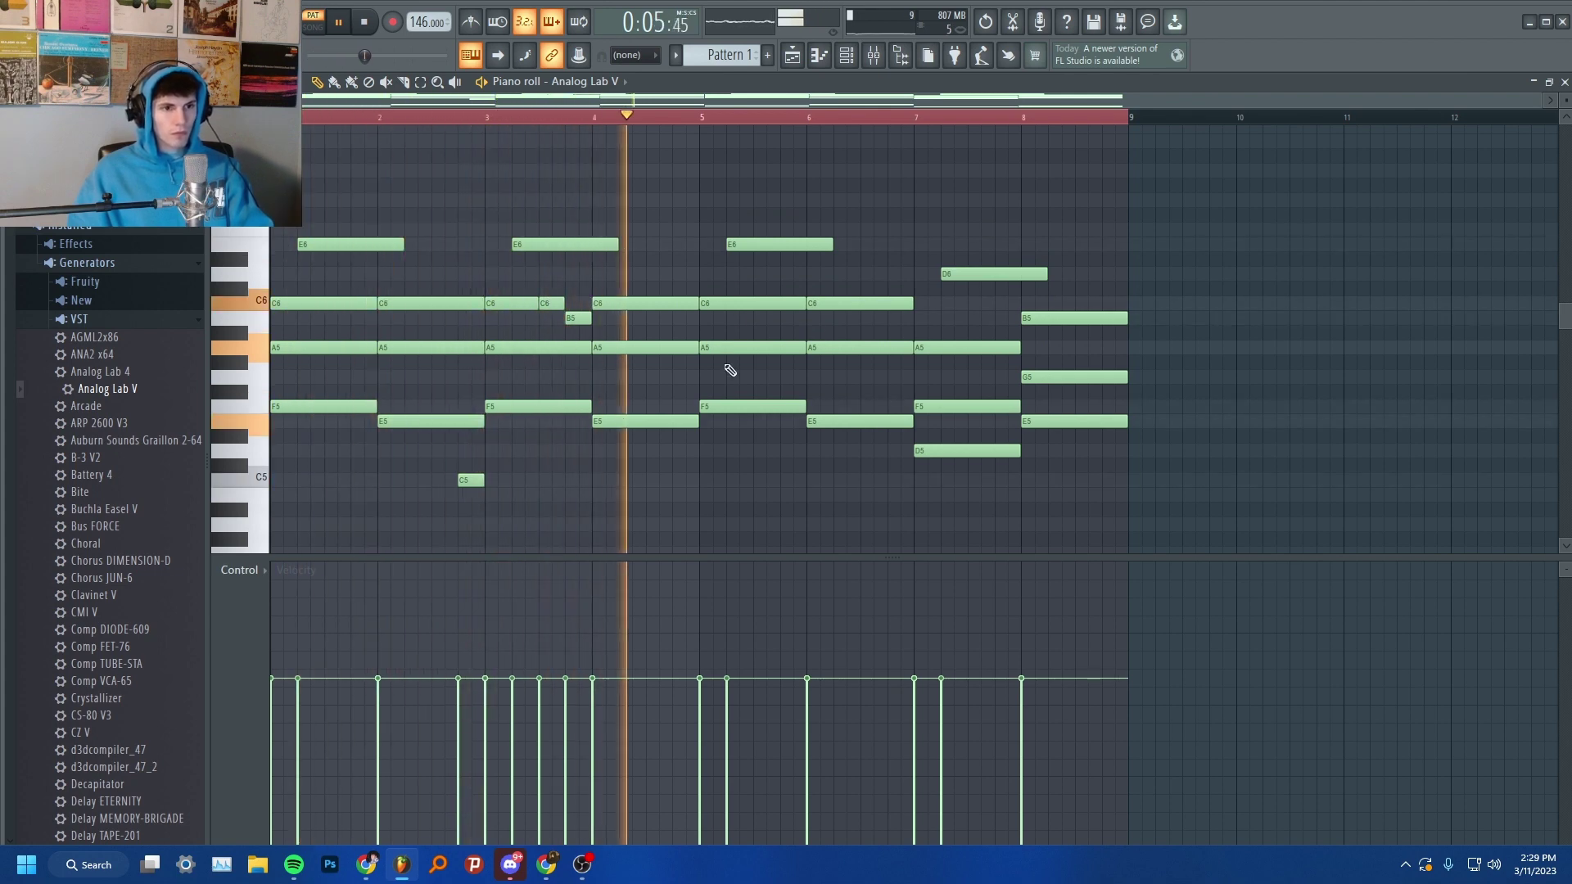
drag(664, 392, 654, 414)
key(space)
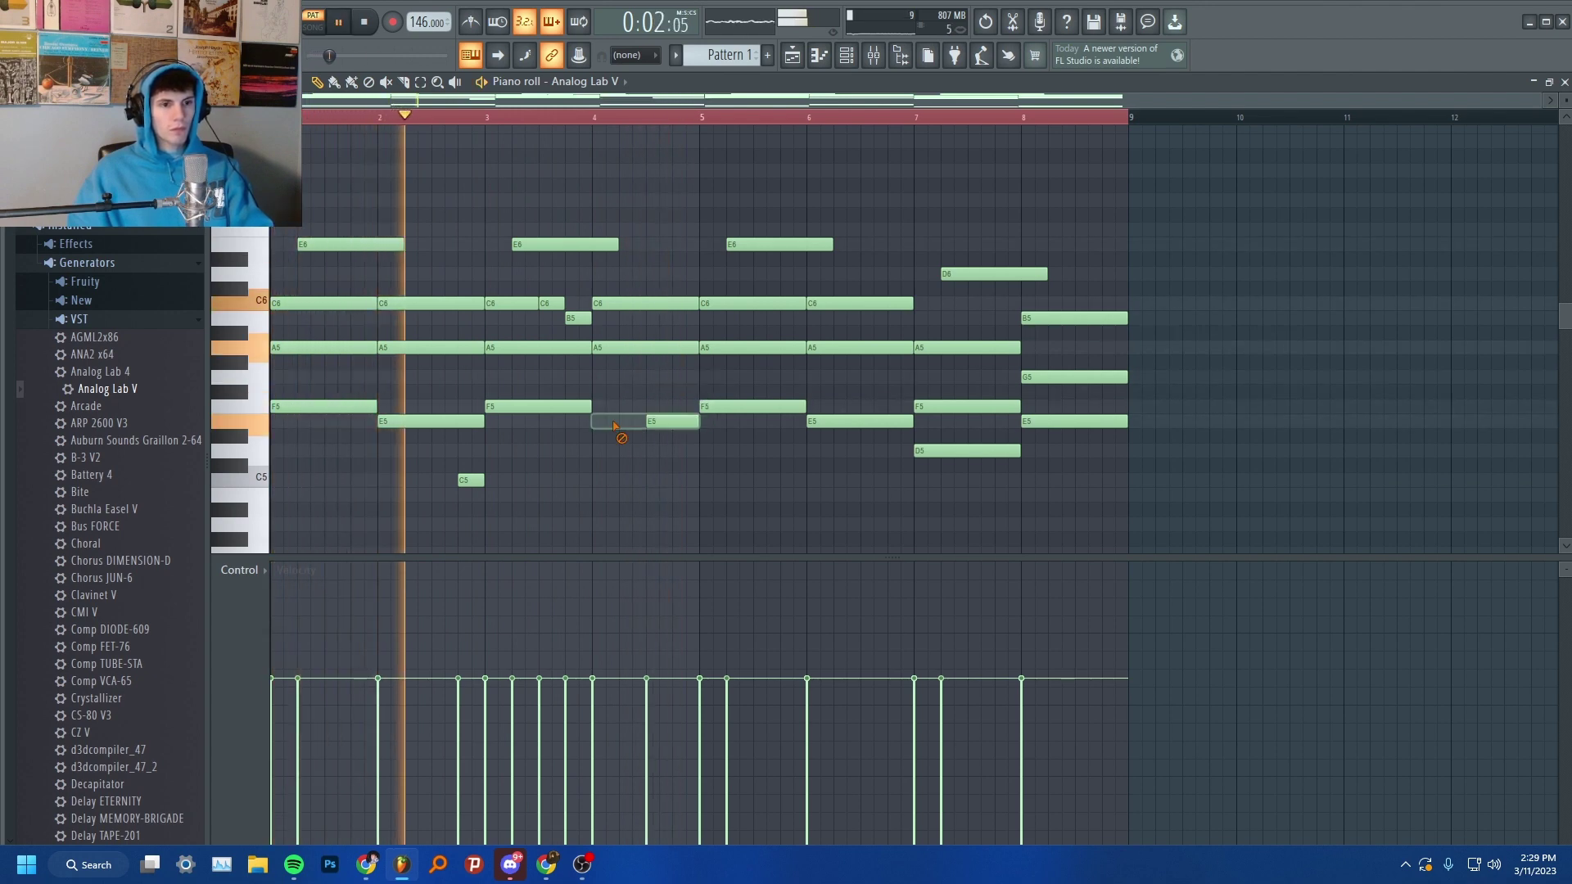
drag(593, 422, 586, 424)
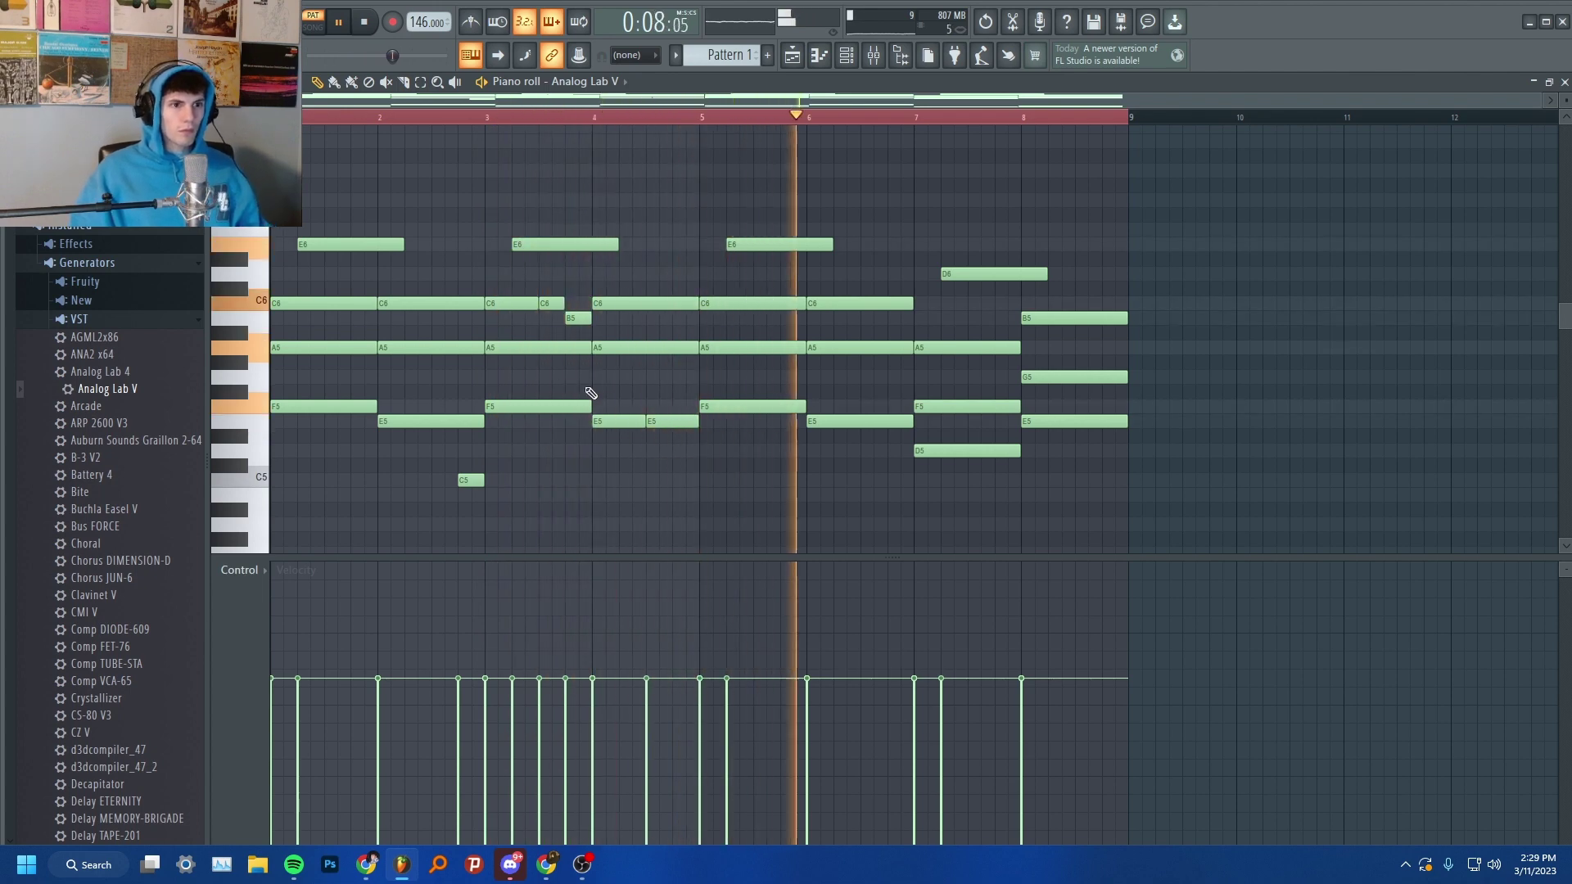
- Add C5 ending bar 6 and B5, C6 ending bar 7, and split bar 8's E5 into two half-bar notes
drag(831, 484, 898, 495)
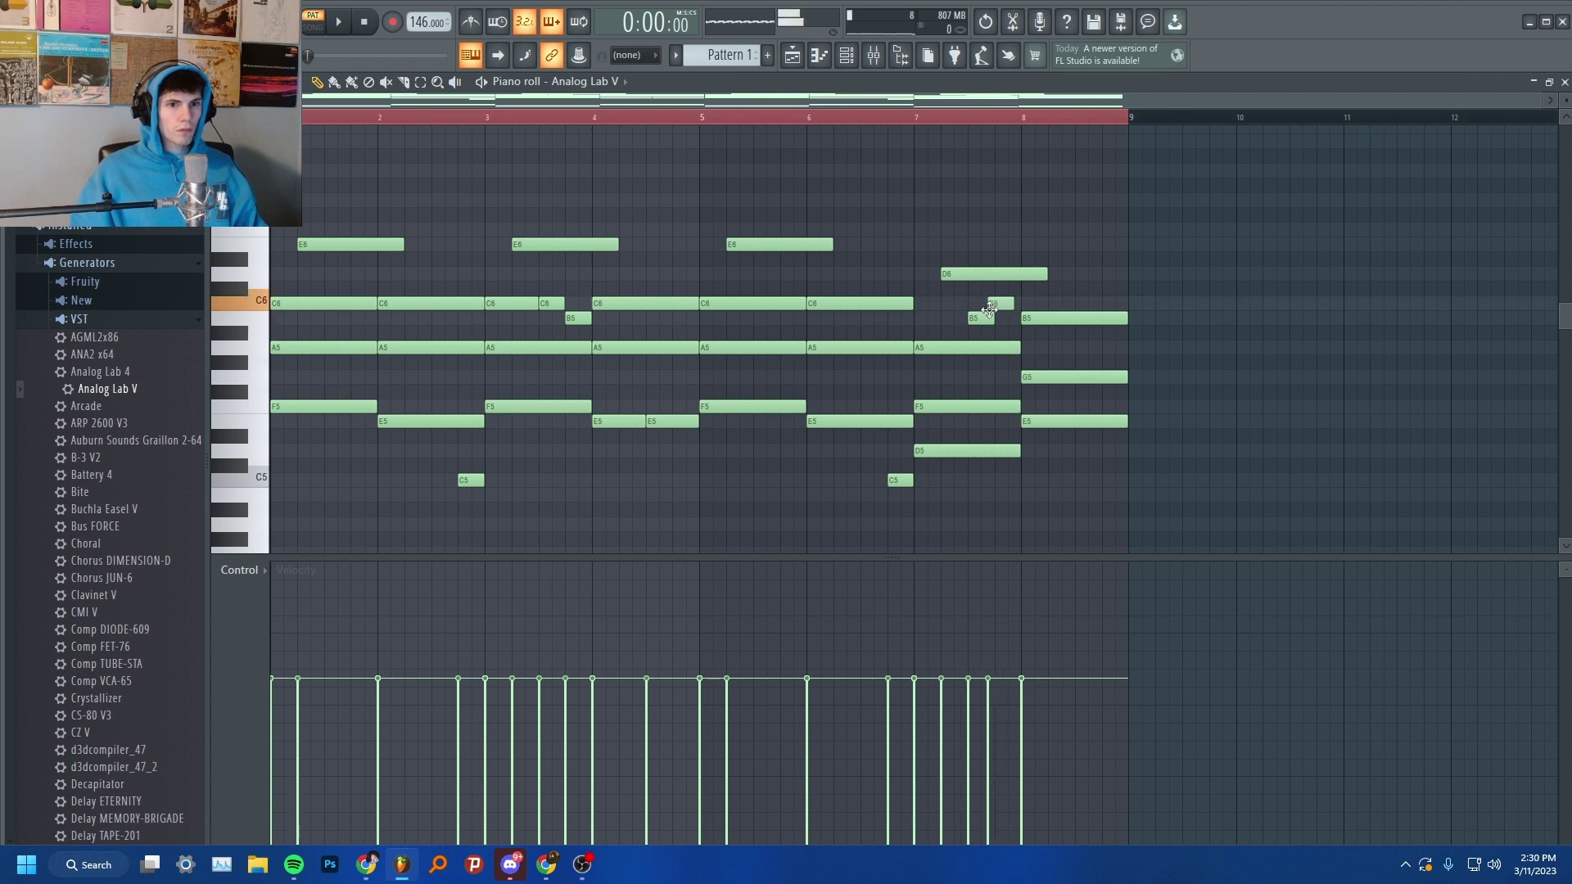
drag(1124, 423, 1075, 423)
click(1075, 423)
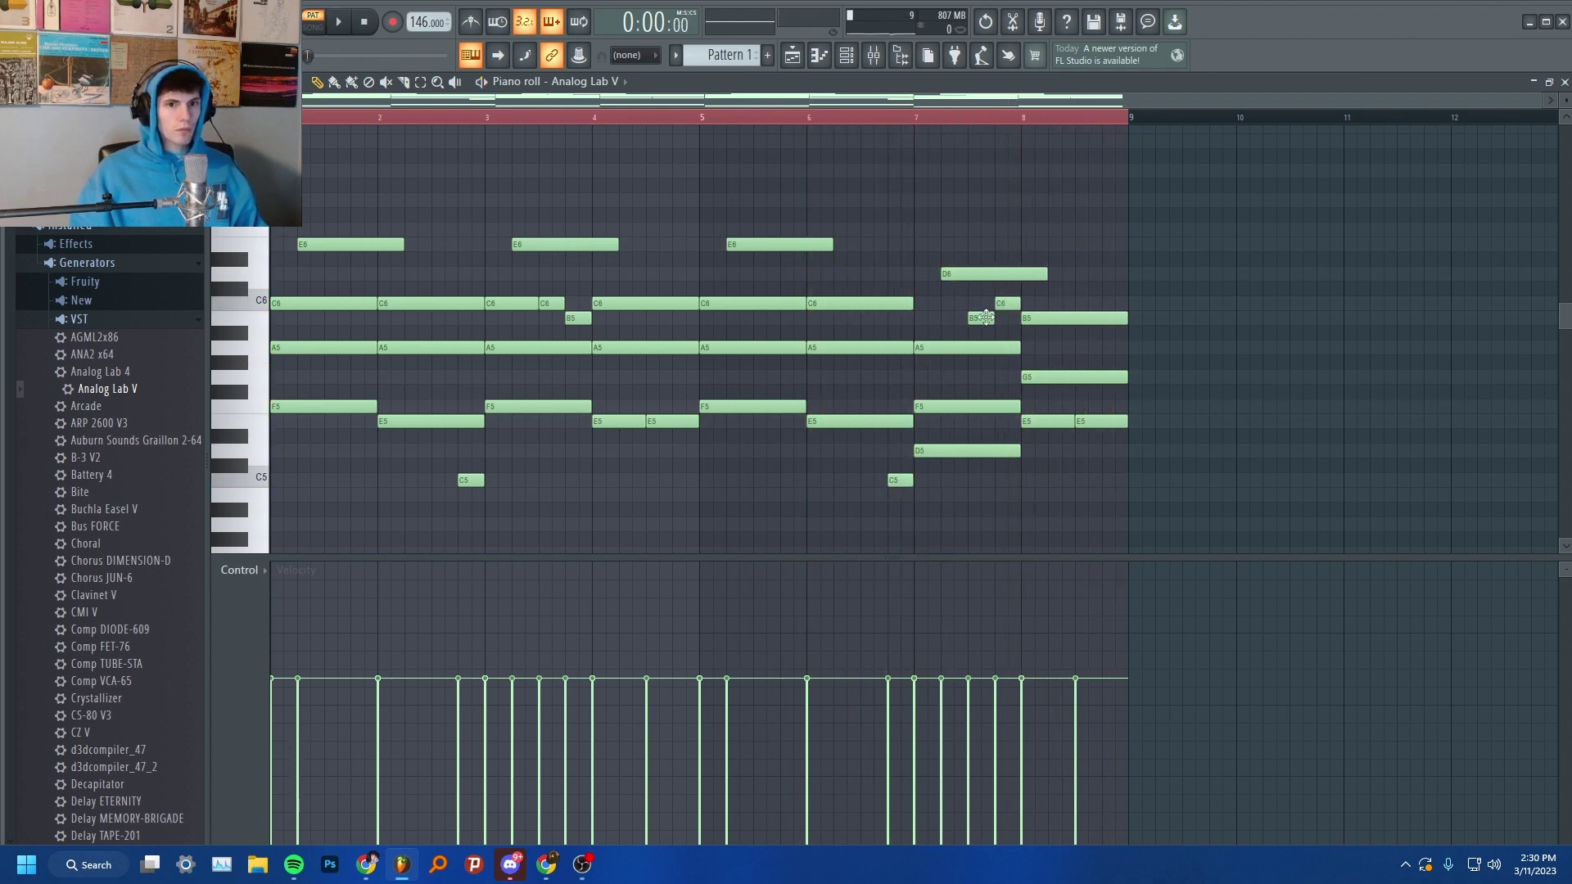
- Rework the bar 7 melody into D6 on beat 2, E6 on beat 3 and D6 on beat 4
right_click(1021, 273)
drag(967, 273, 1048, 255)
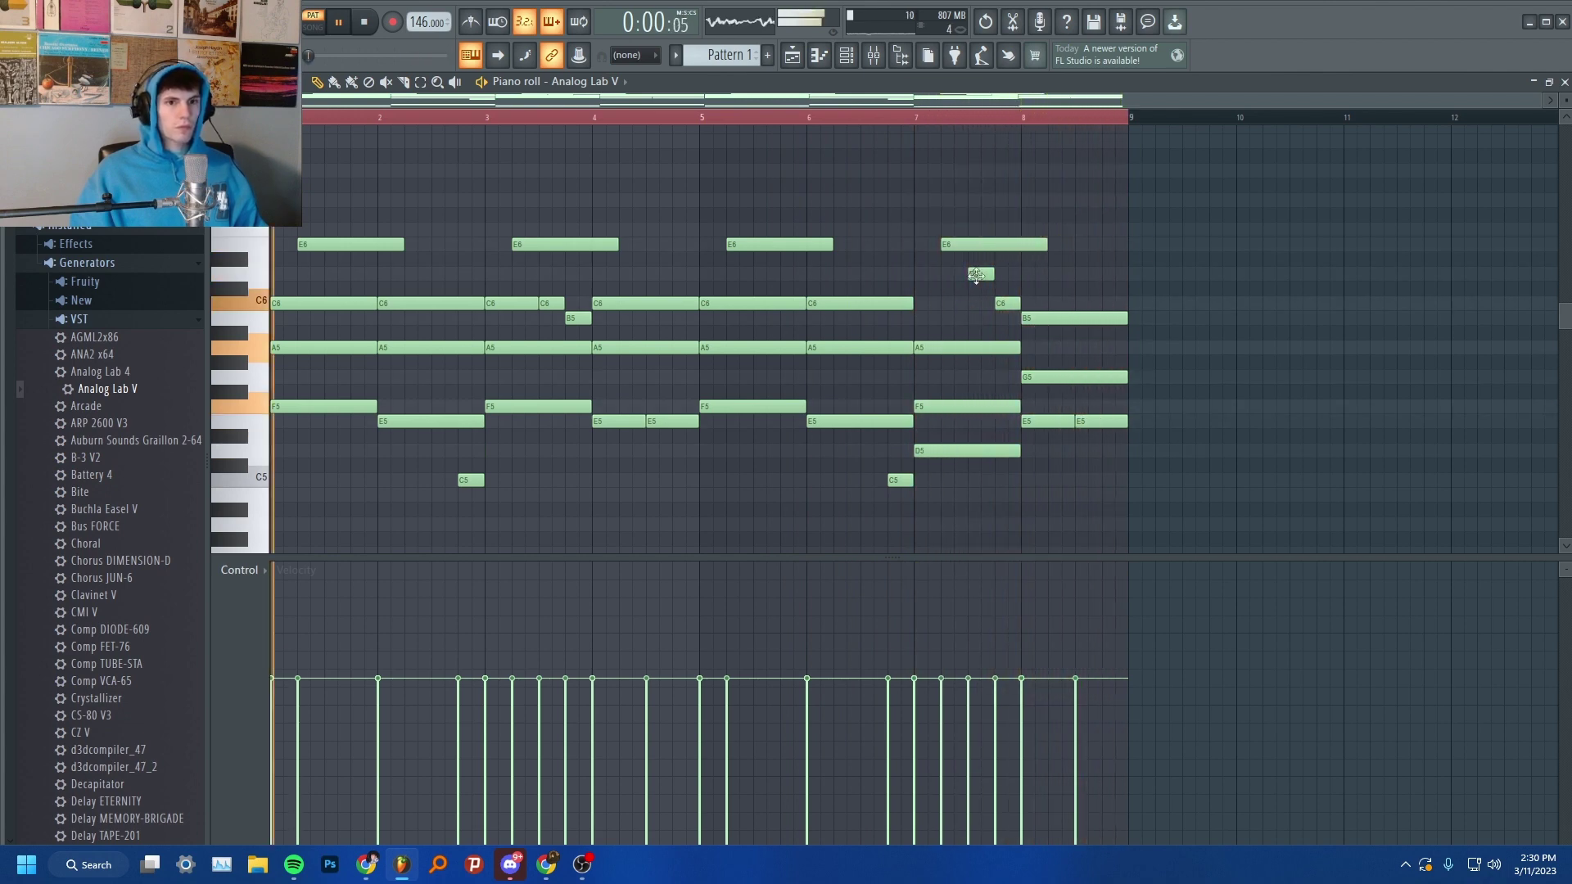
mouse_move(976, 238)
mouse_down()
mouse_move(975, 271)
mouse_move(979, 244)
mouse_up()
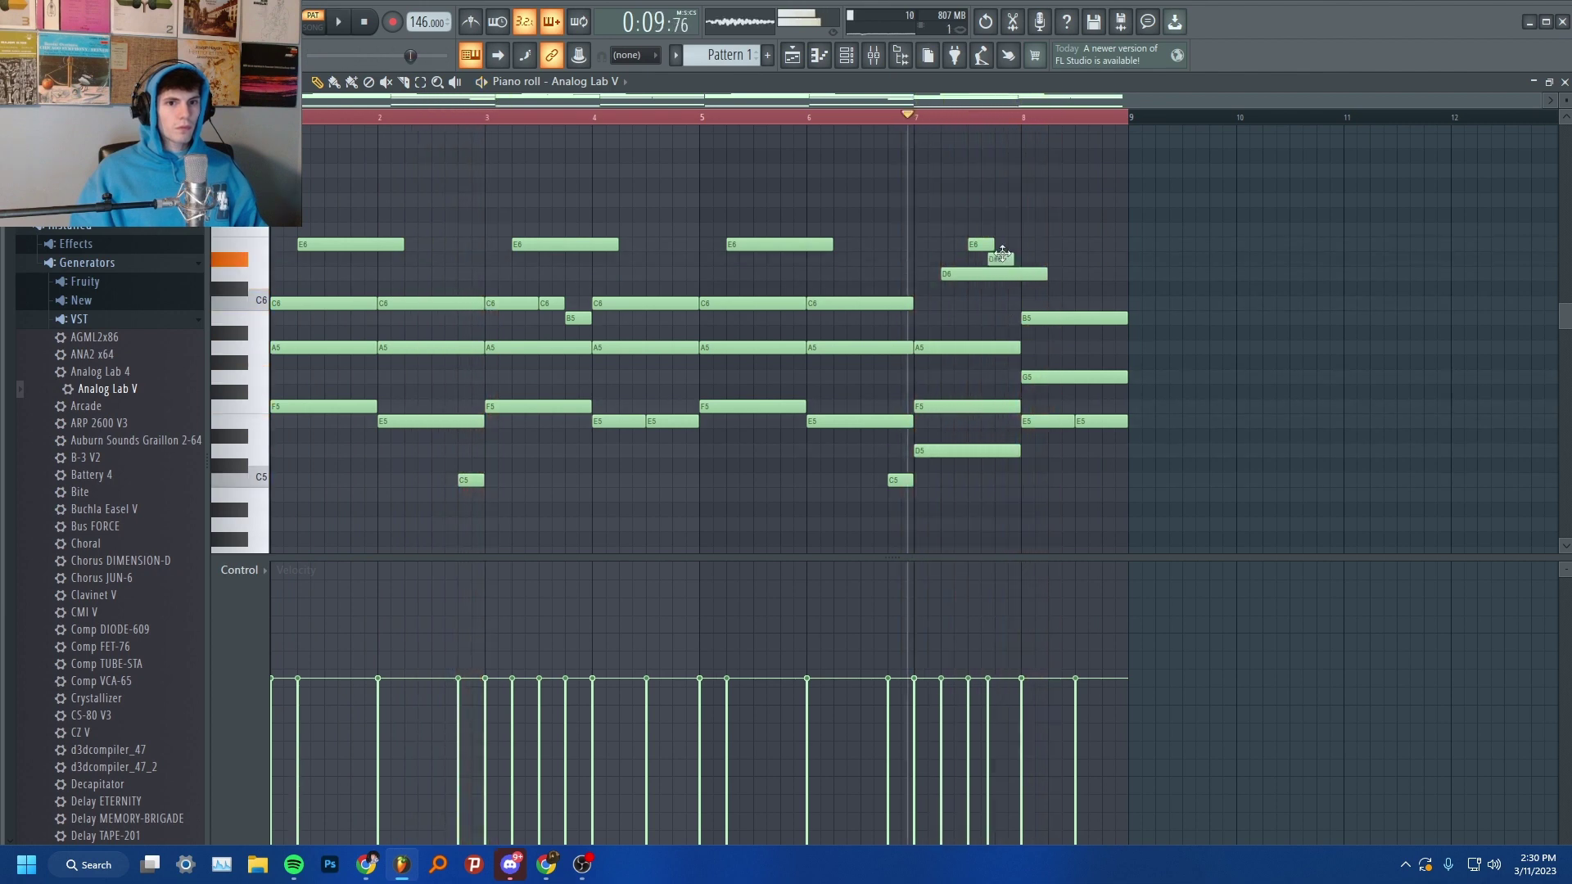
drag(1020, 301, 1015, 277)
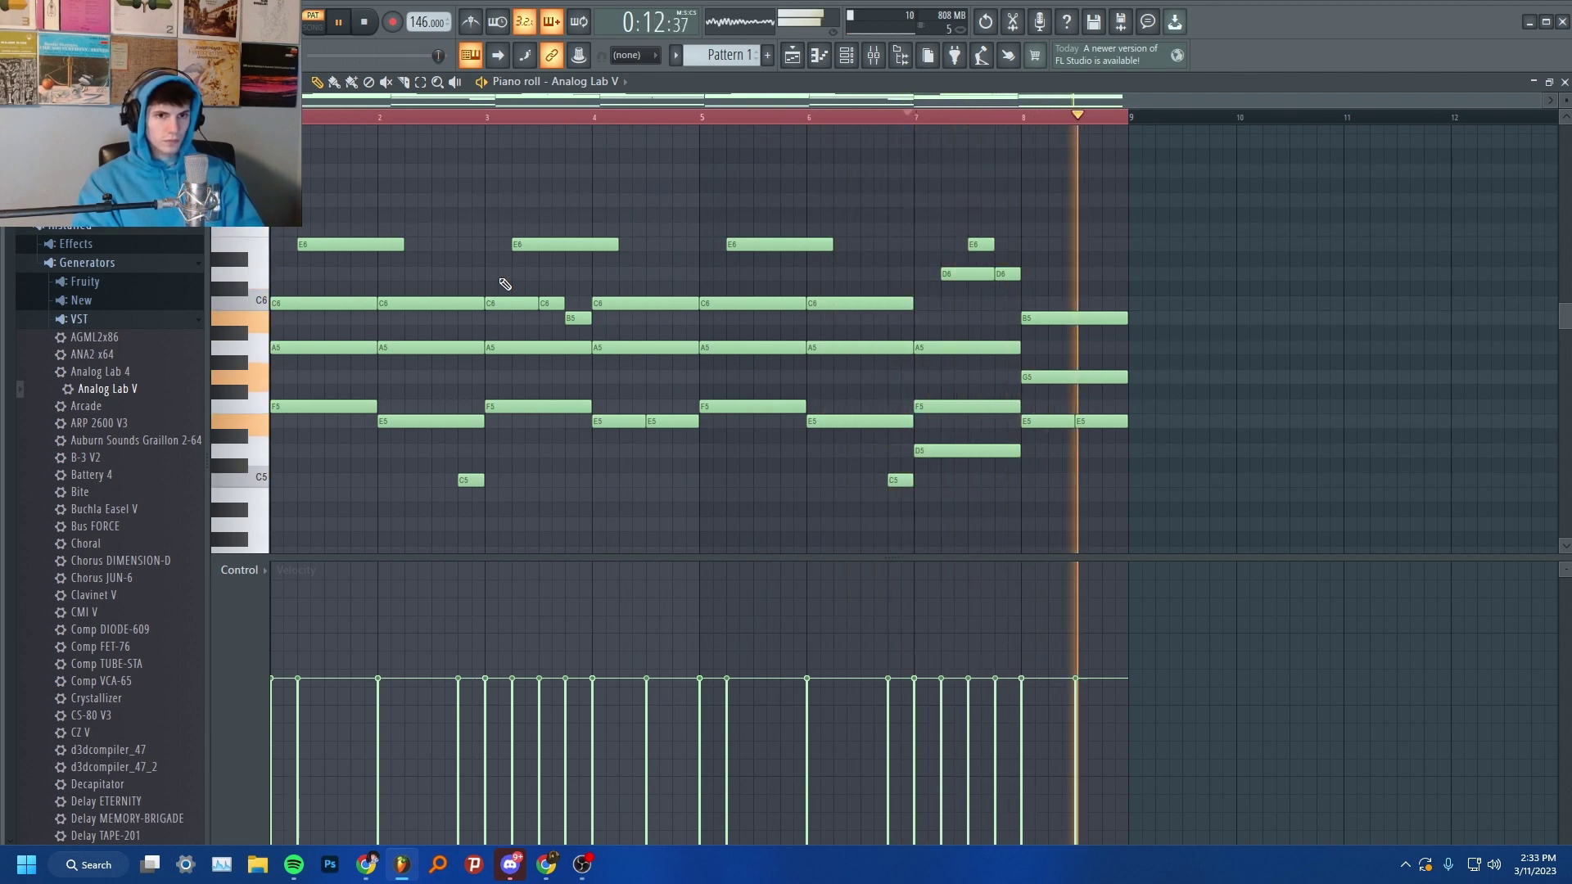
- Draw a run from beat 3 of bar 1 with D7, D#7, D7, A6 and F6, ending on a long A6 from bar 2
key(space)
scroll(329, 319, up, 5)
click(331, 319)
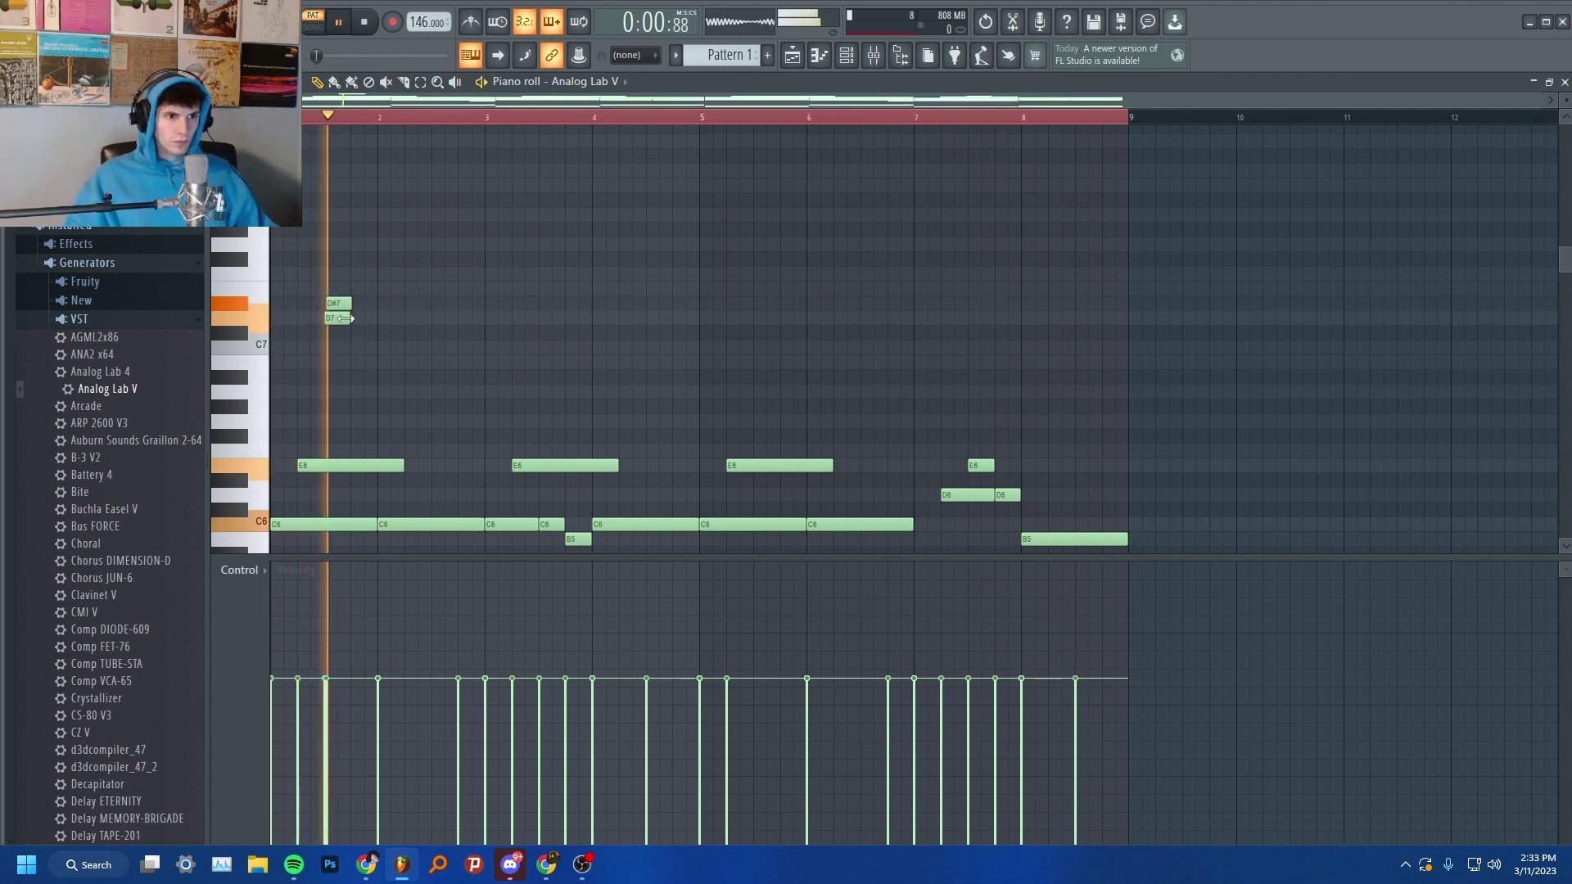
key(space)
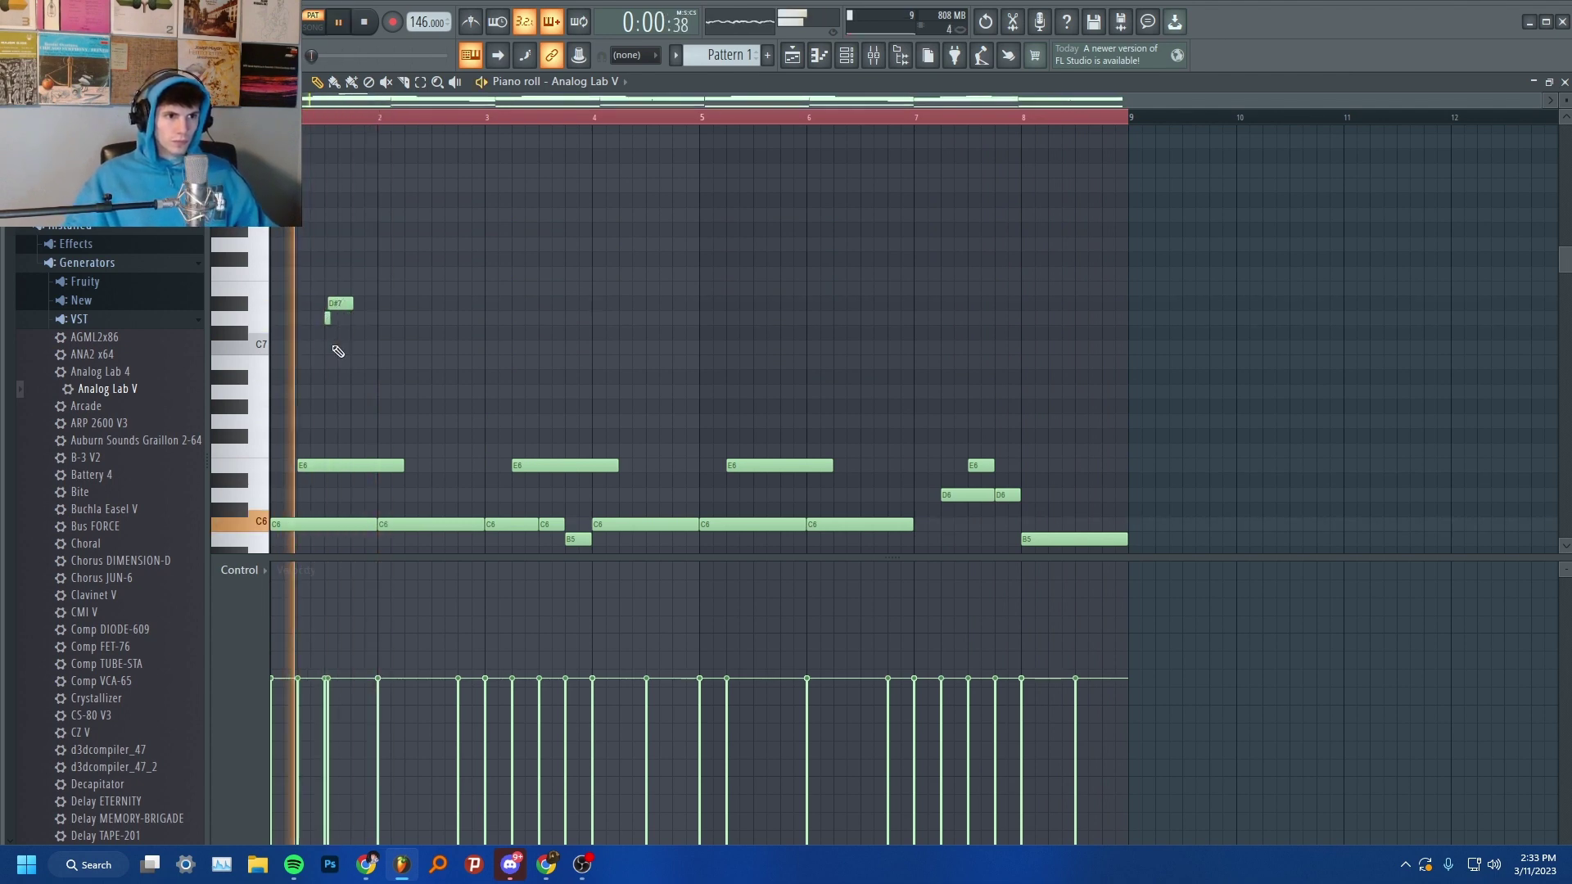
click(342, 318)
key(space)
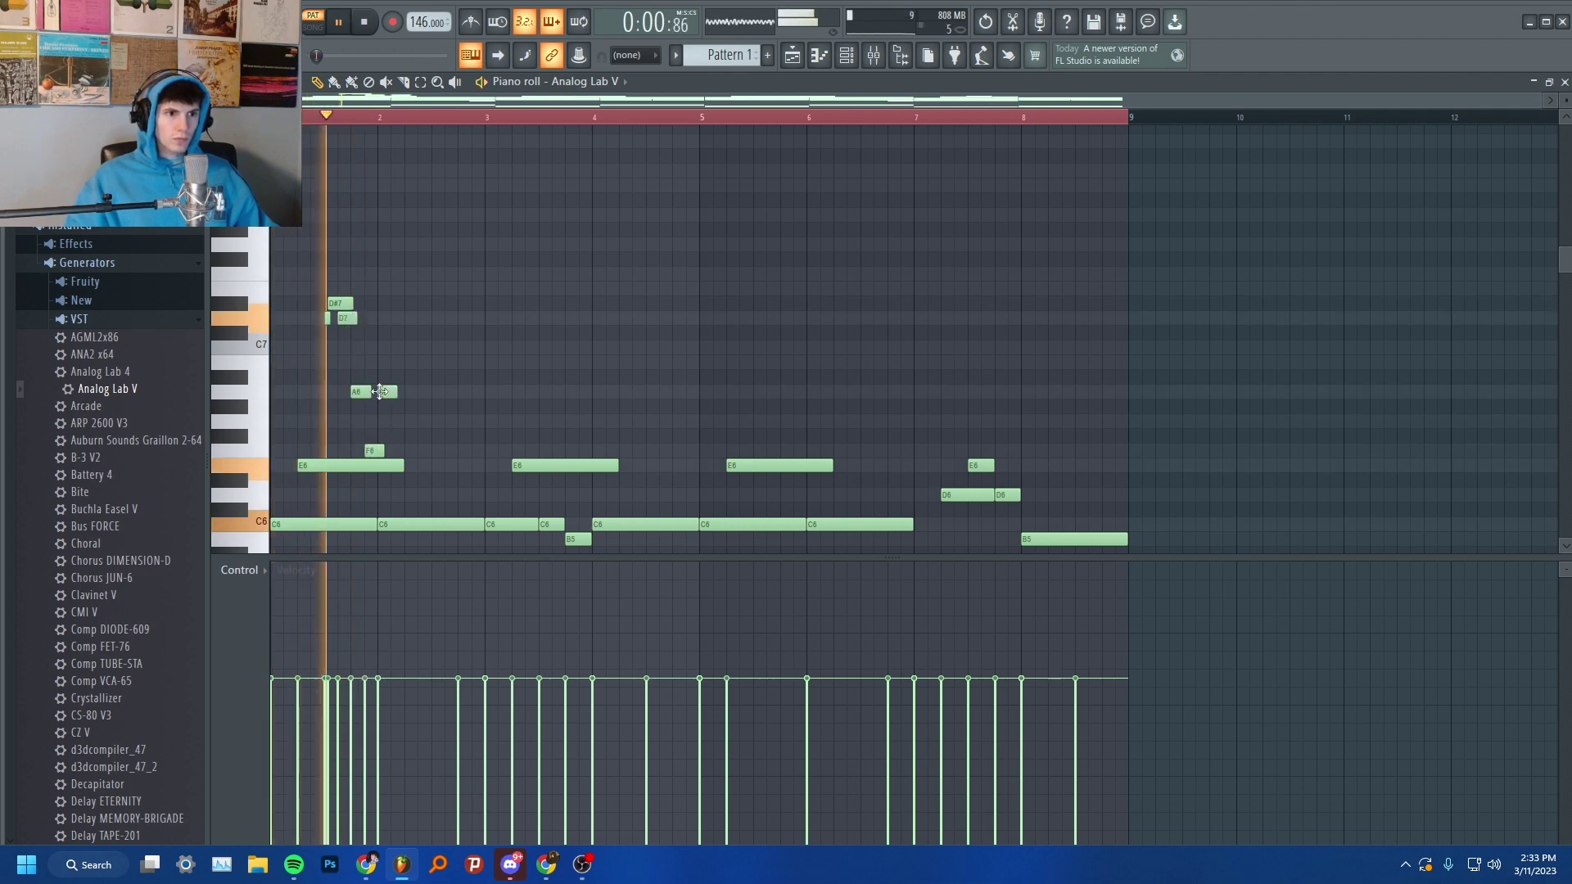
drag(384, 392, 507, 392)
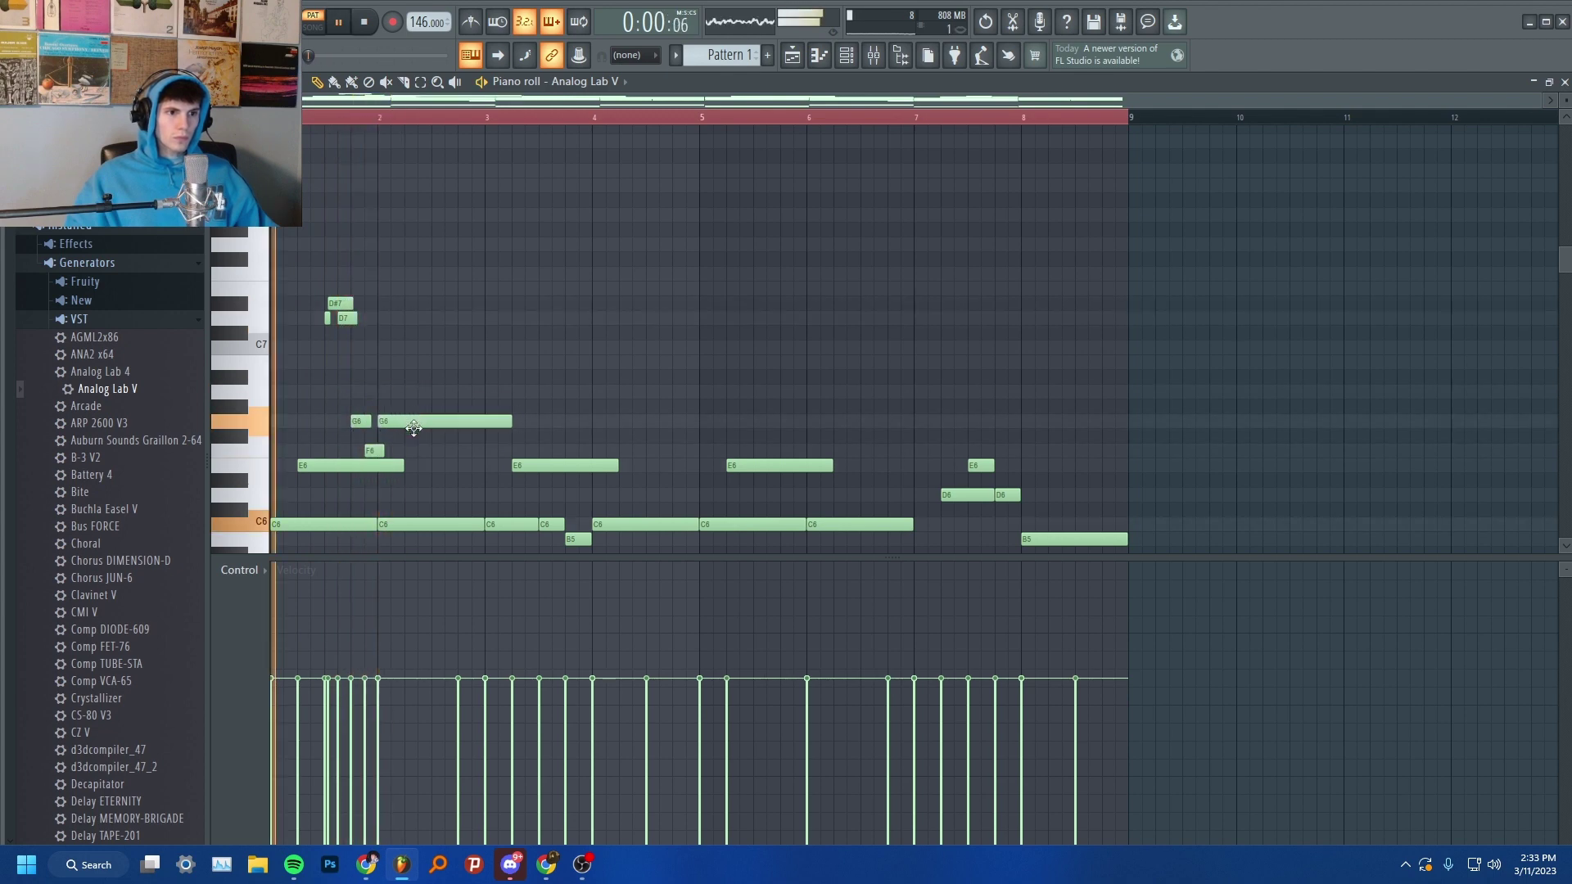
- Change the run's ending to short E6 and G6 notes before the long A6, and shorten bar 1's held E6 to meet it
drag(375, 450, 387, 465)
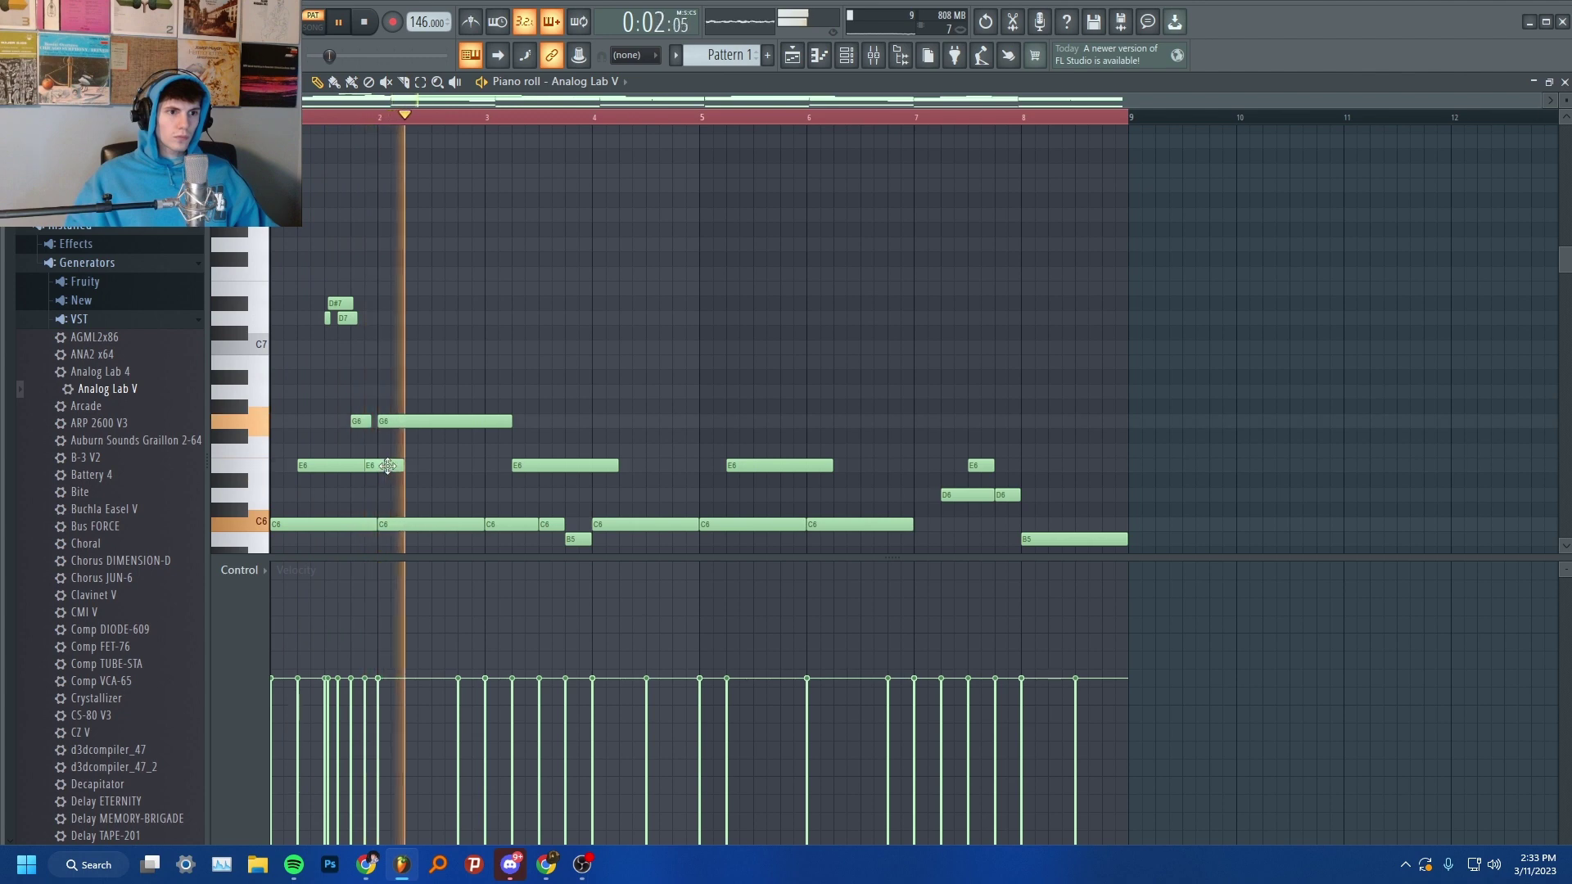
drag(403, 465, 384, 465)
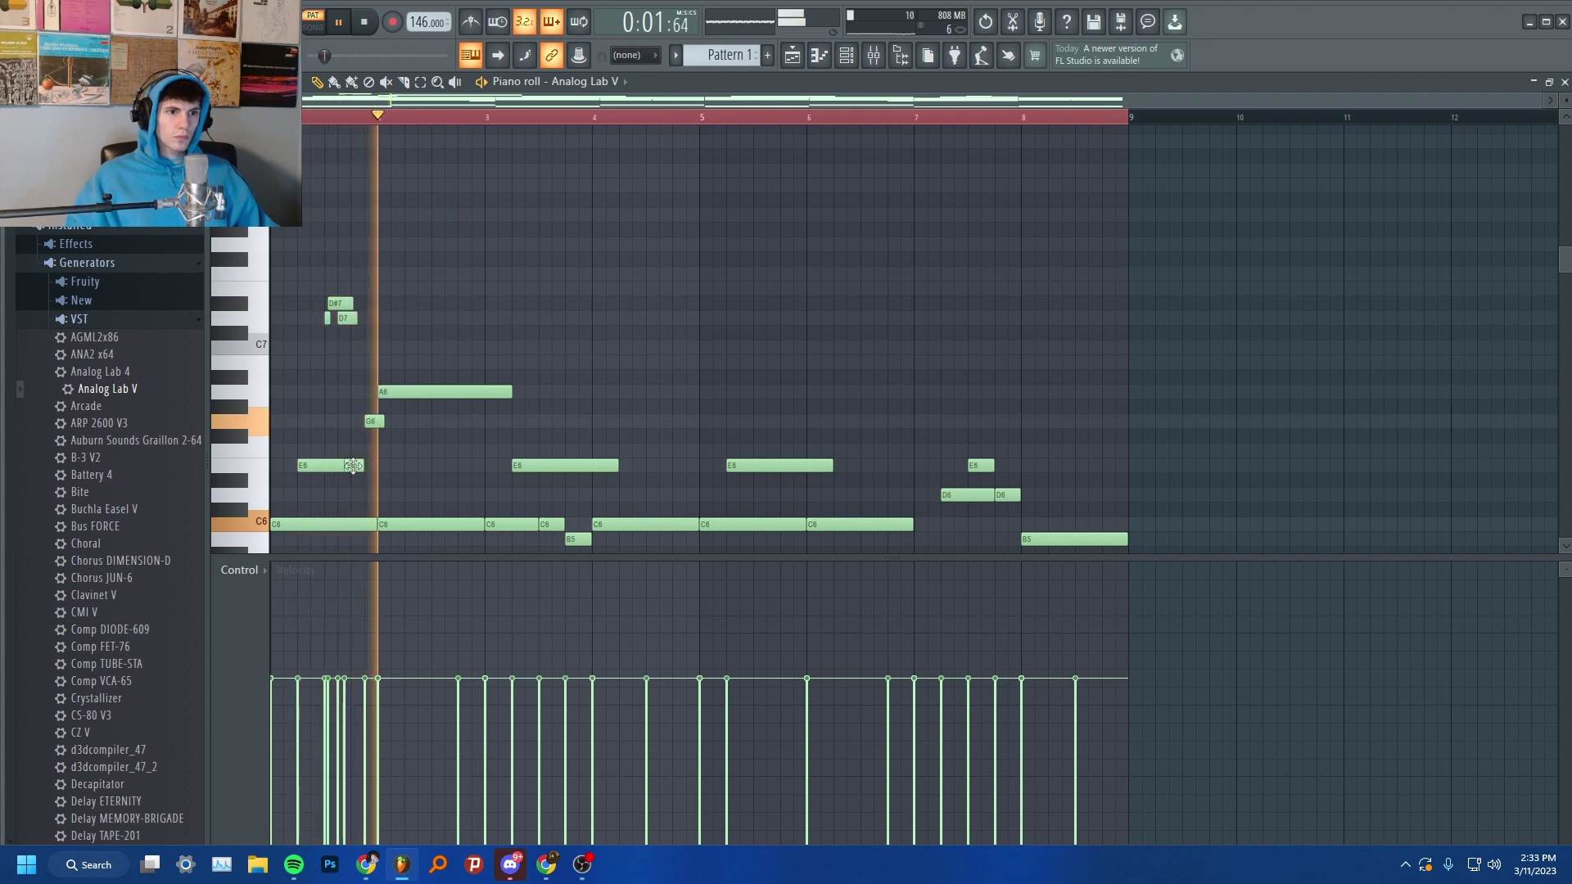
key(space)
drag(376, 467, 359, 469)
click(357, 469)
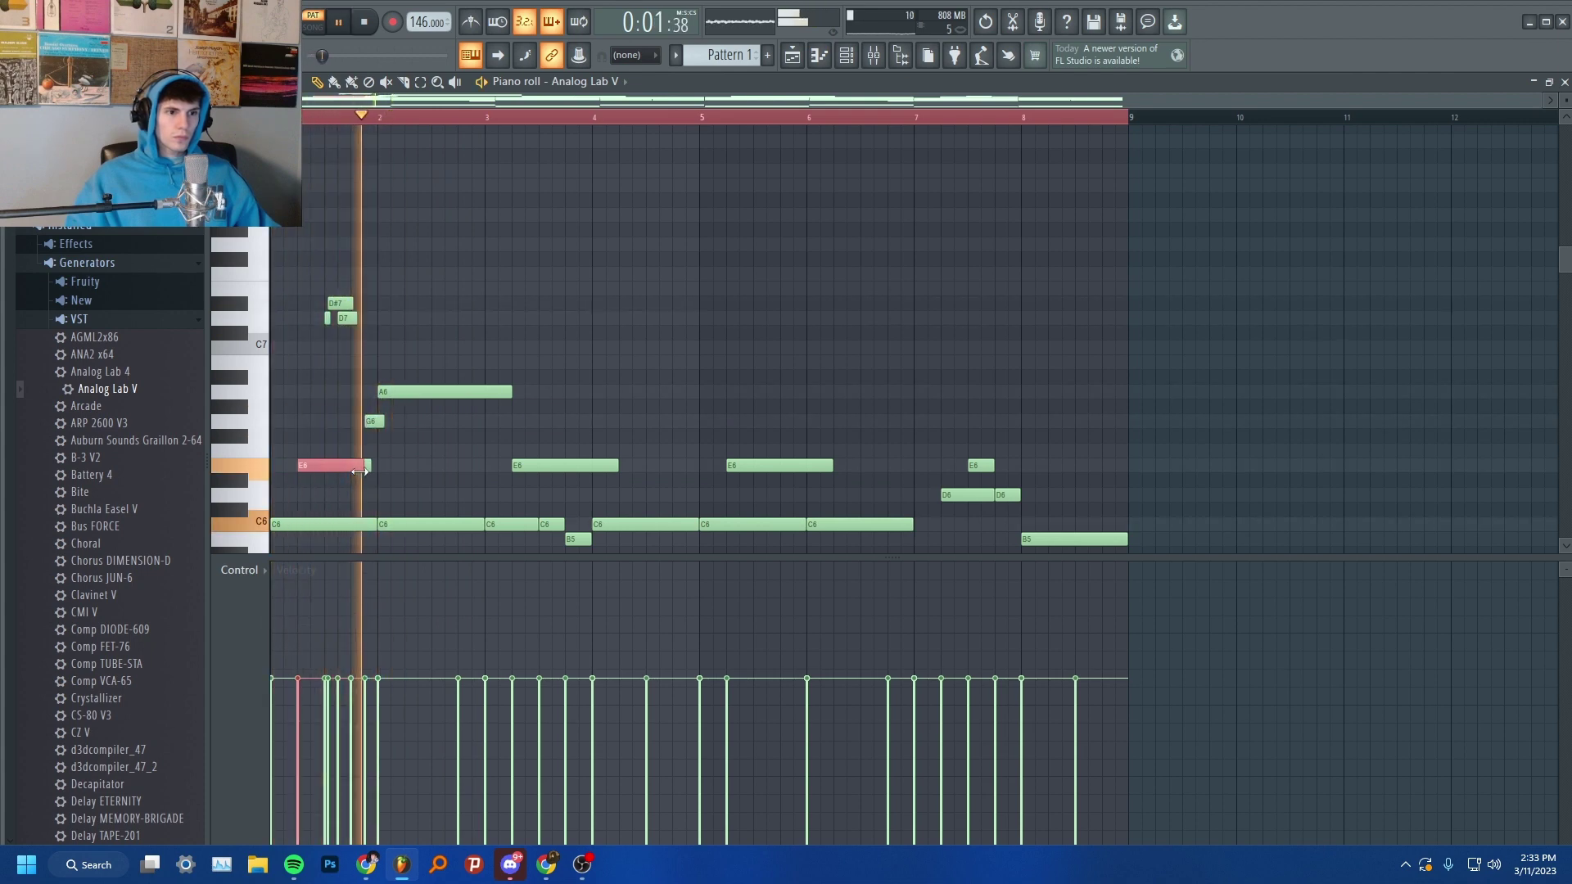
click(384, 387)
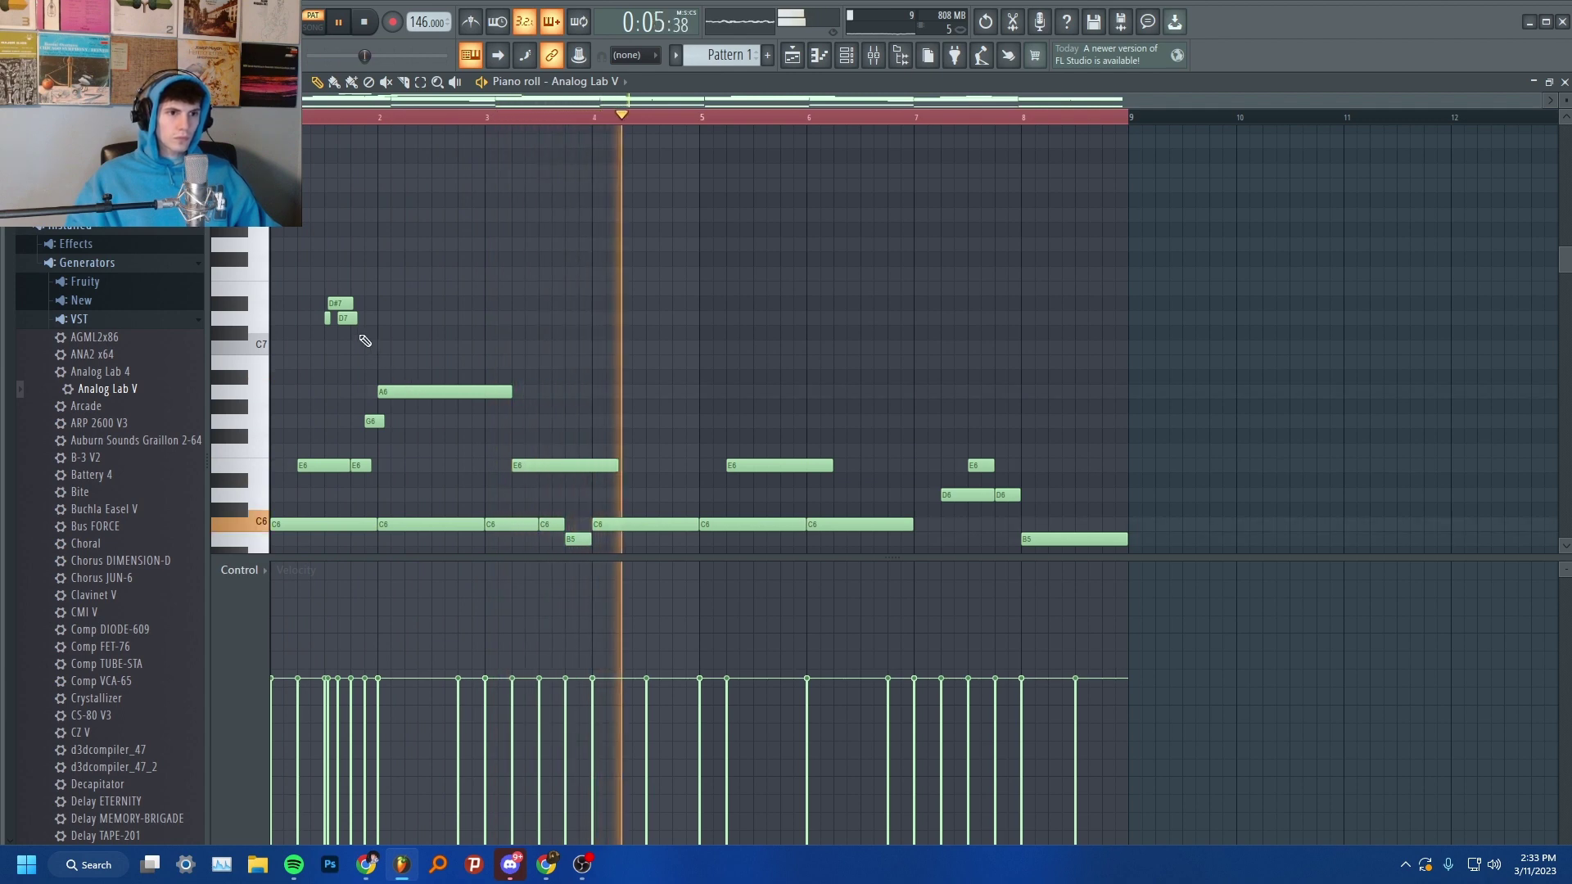
key(space)
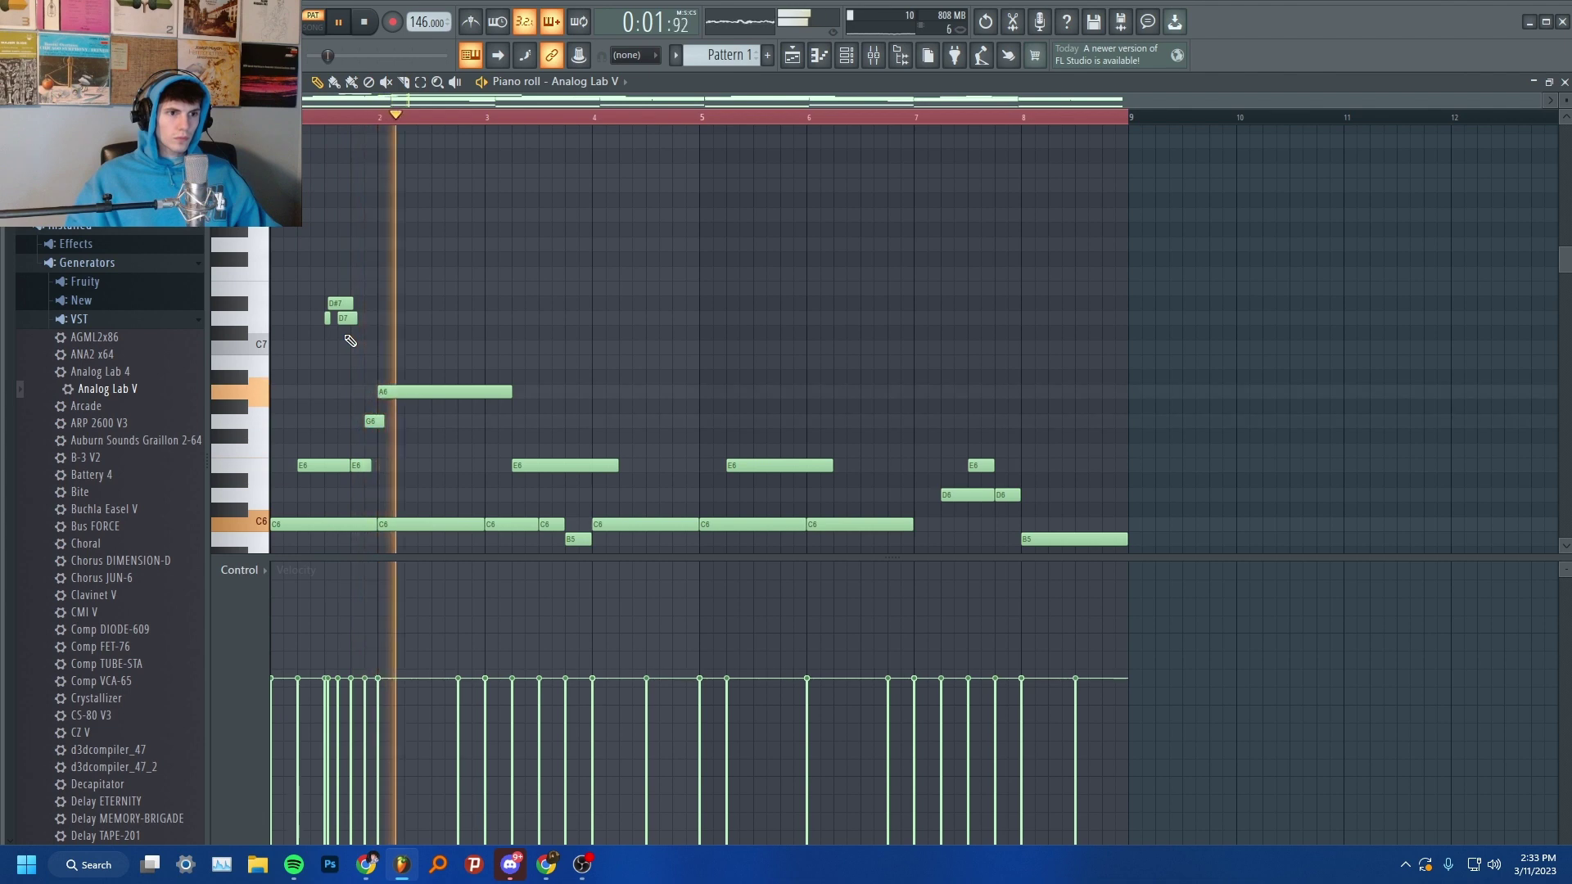
- Move the whole run from D7 to the long A6 four bars forward, so it starts on beat 3 of bar 5
drag(329, 296, 373, 469)
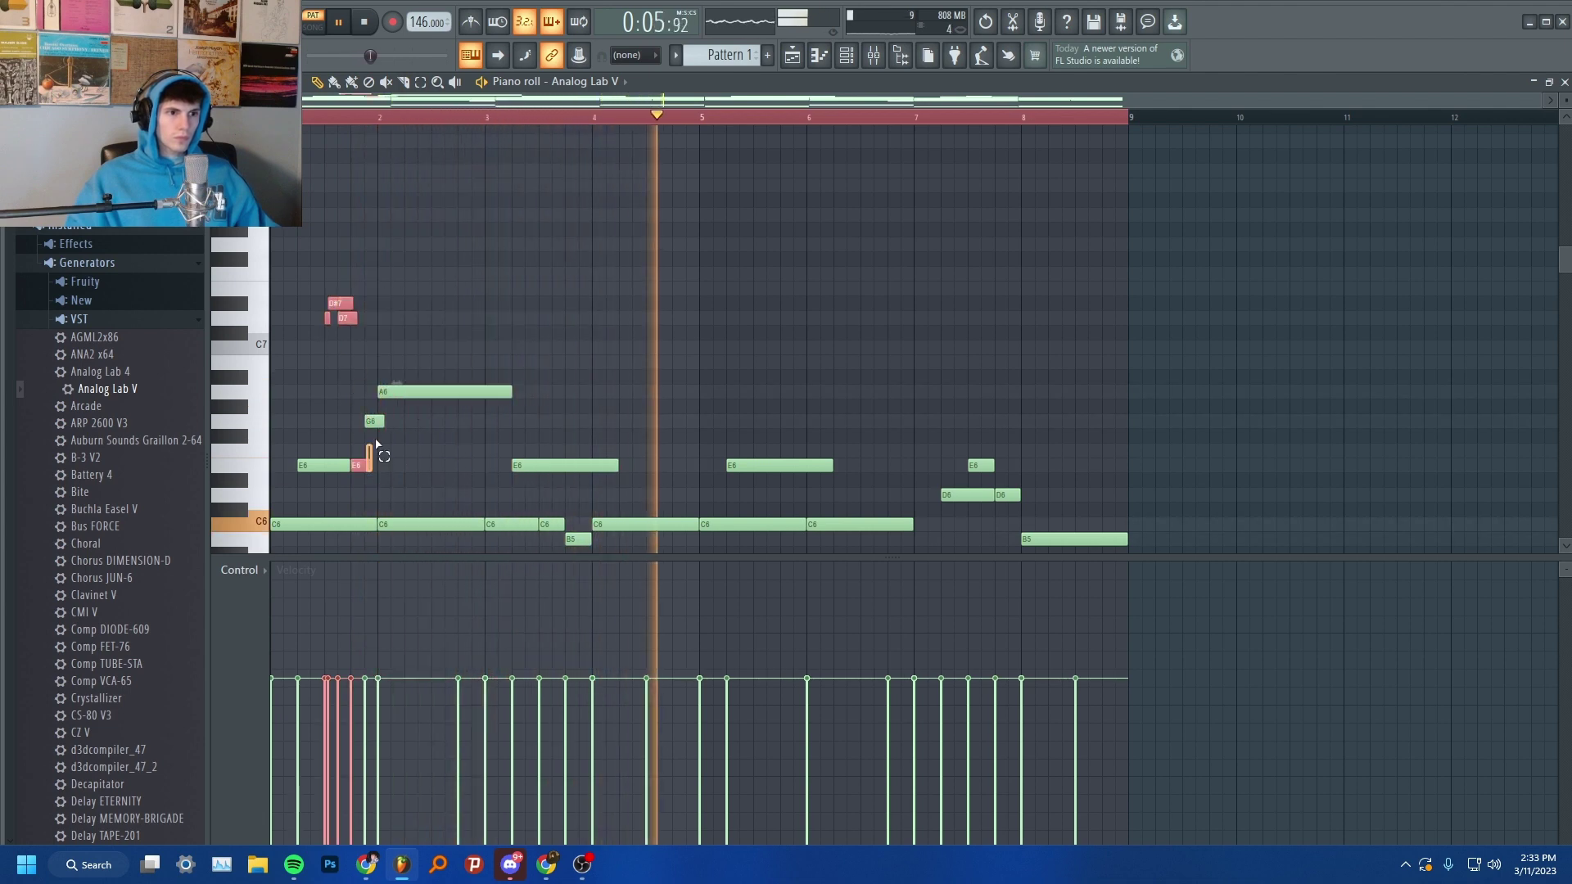
drag(401, 394, 826, 401)
key(space)
key(space)
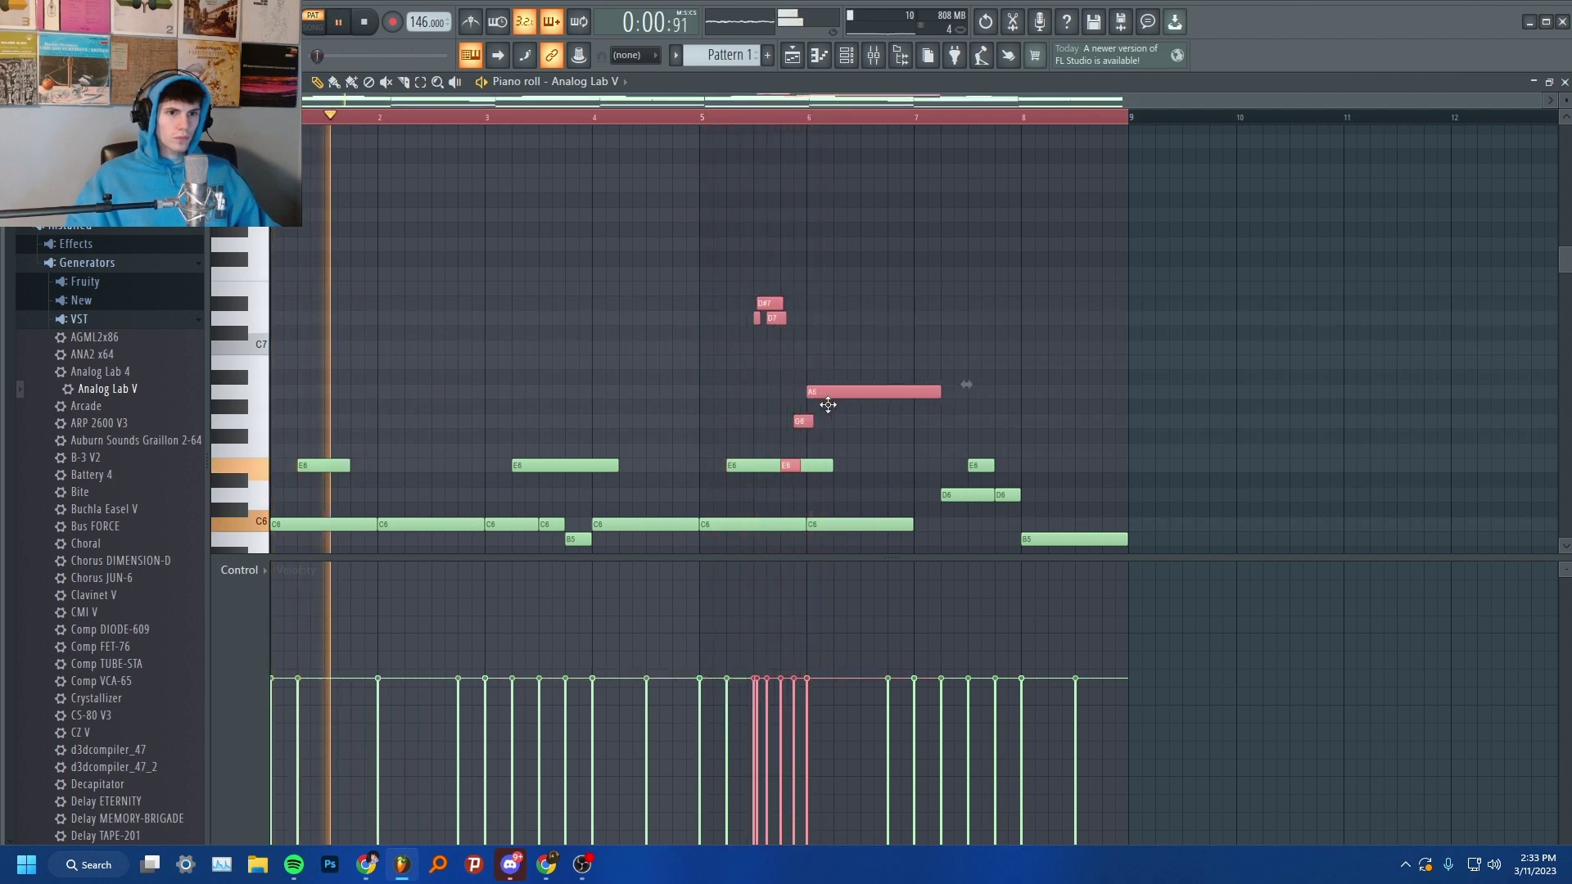
- Trim bar 5's held E6 so it ends at the run's E6, and lengthen bar 1's E6 to one full bar
click(843, 450)
right_click(825, 464)
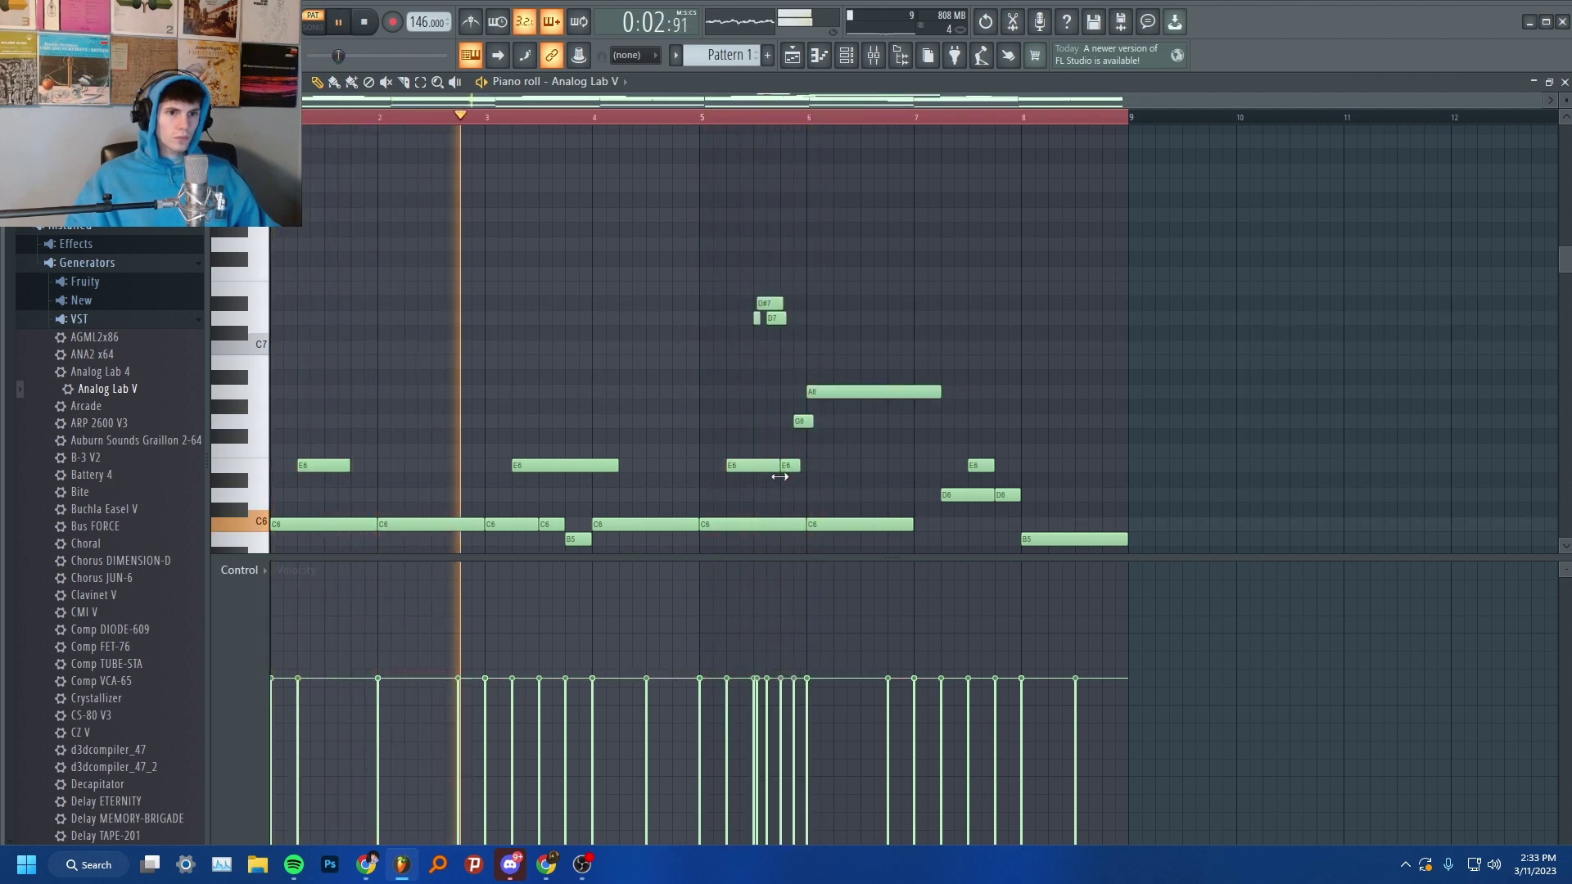
drag(350, 465, 404, 465)
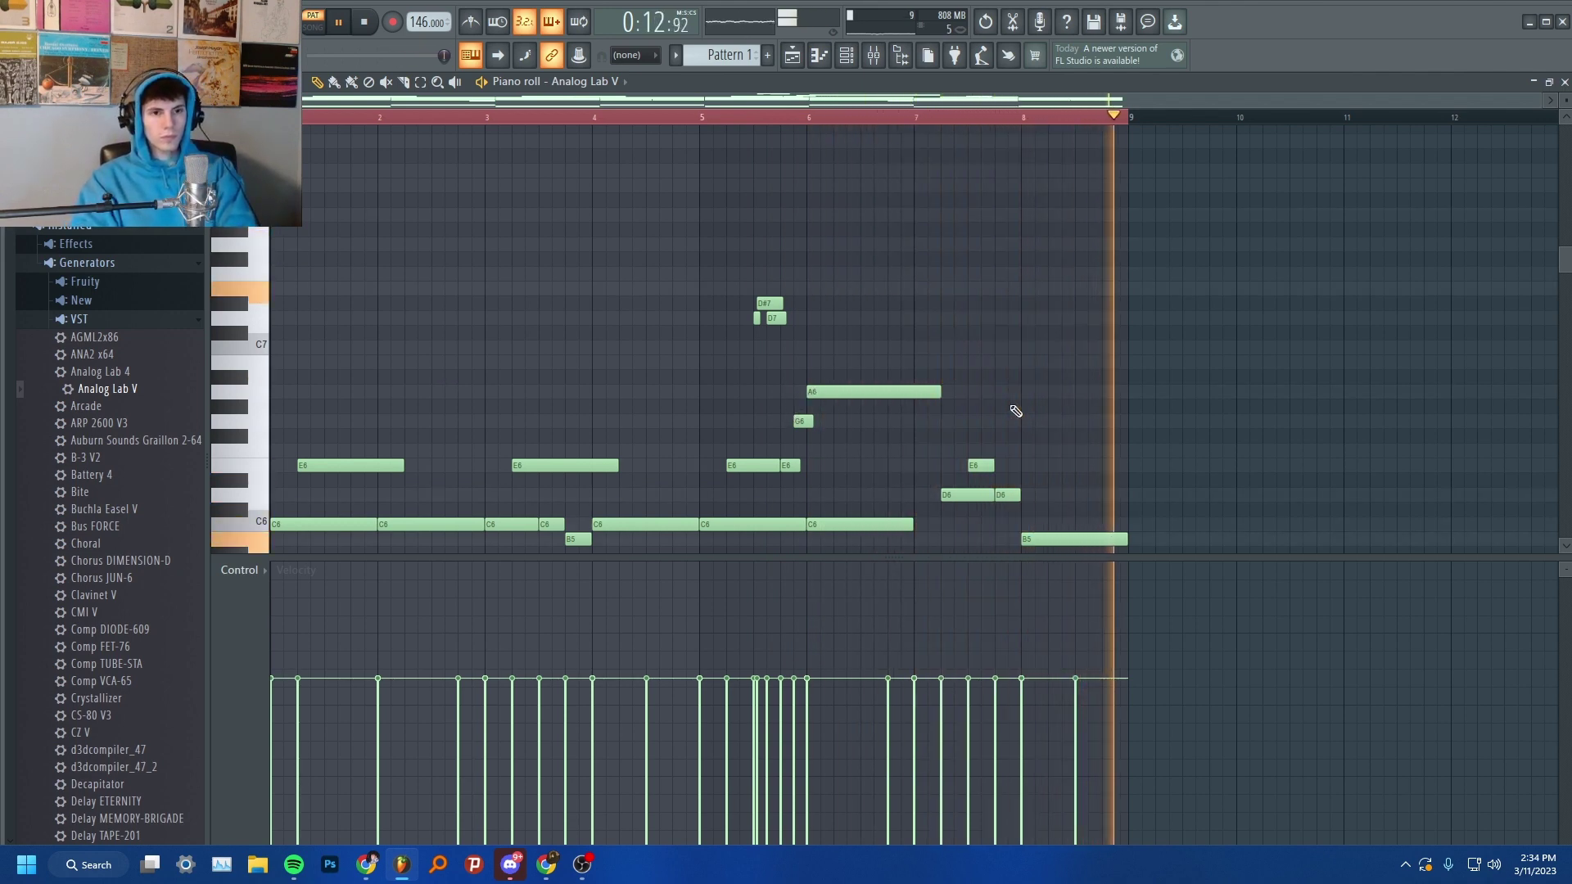
- Draw a descending A7, G7, F7, E7 run from beat 2 of bar 8, trimming the notes so it ends with the bar
key(space)
click(1051, 216)
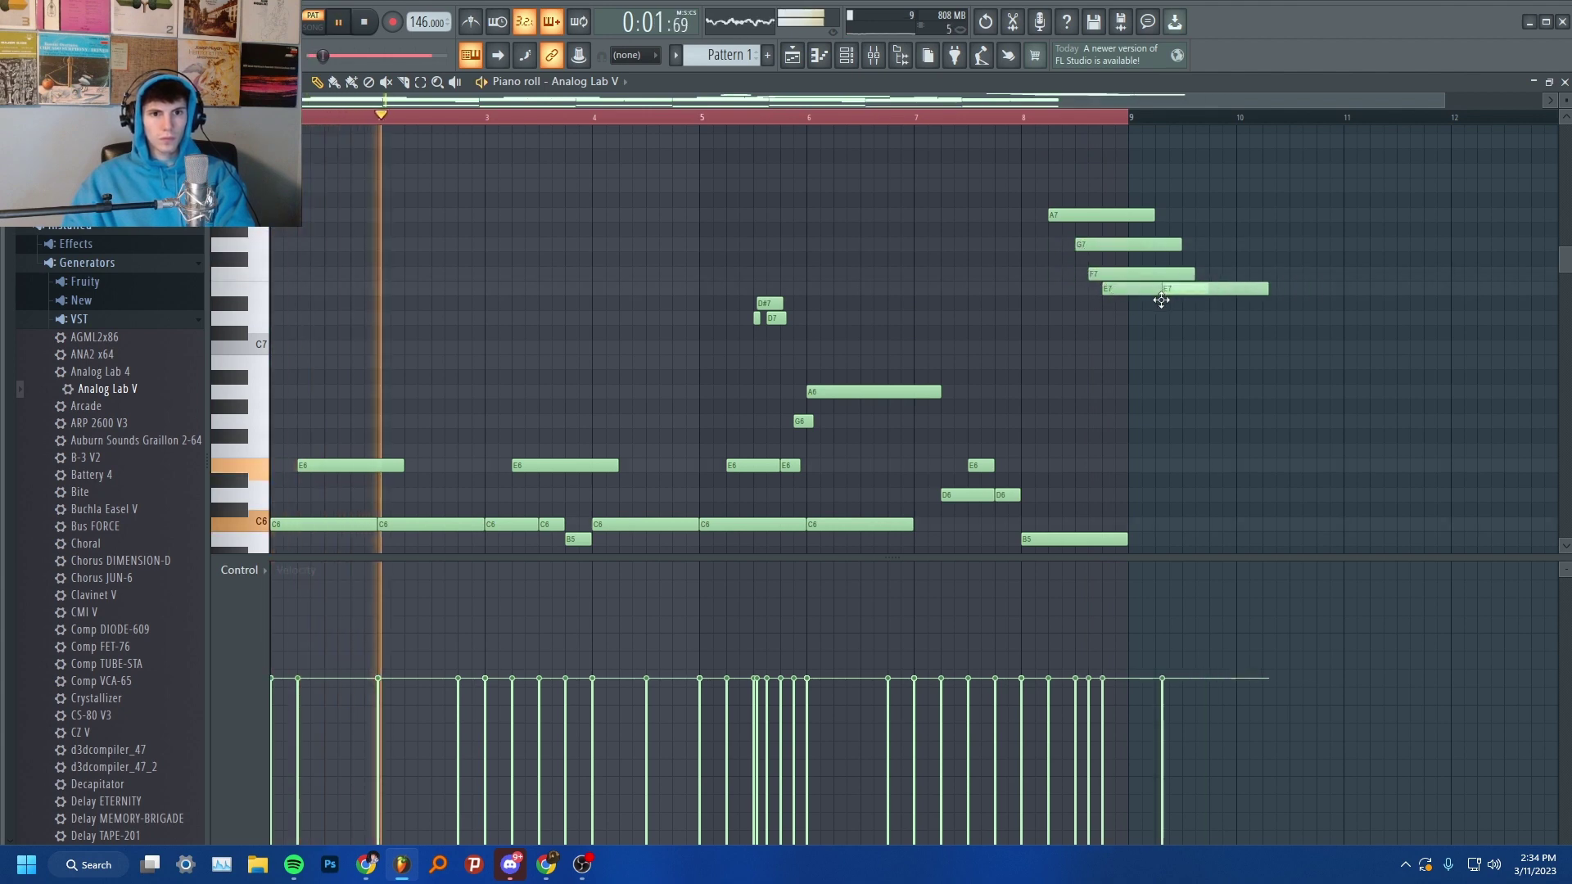
drag(1202, 289, 1094, 275)
drag(1179, 245, 1128, 216)
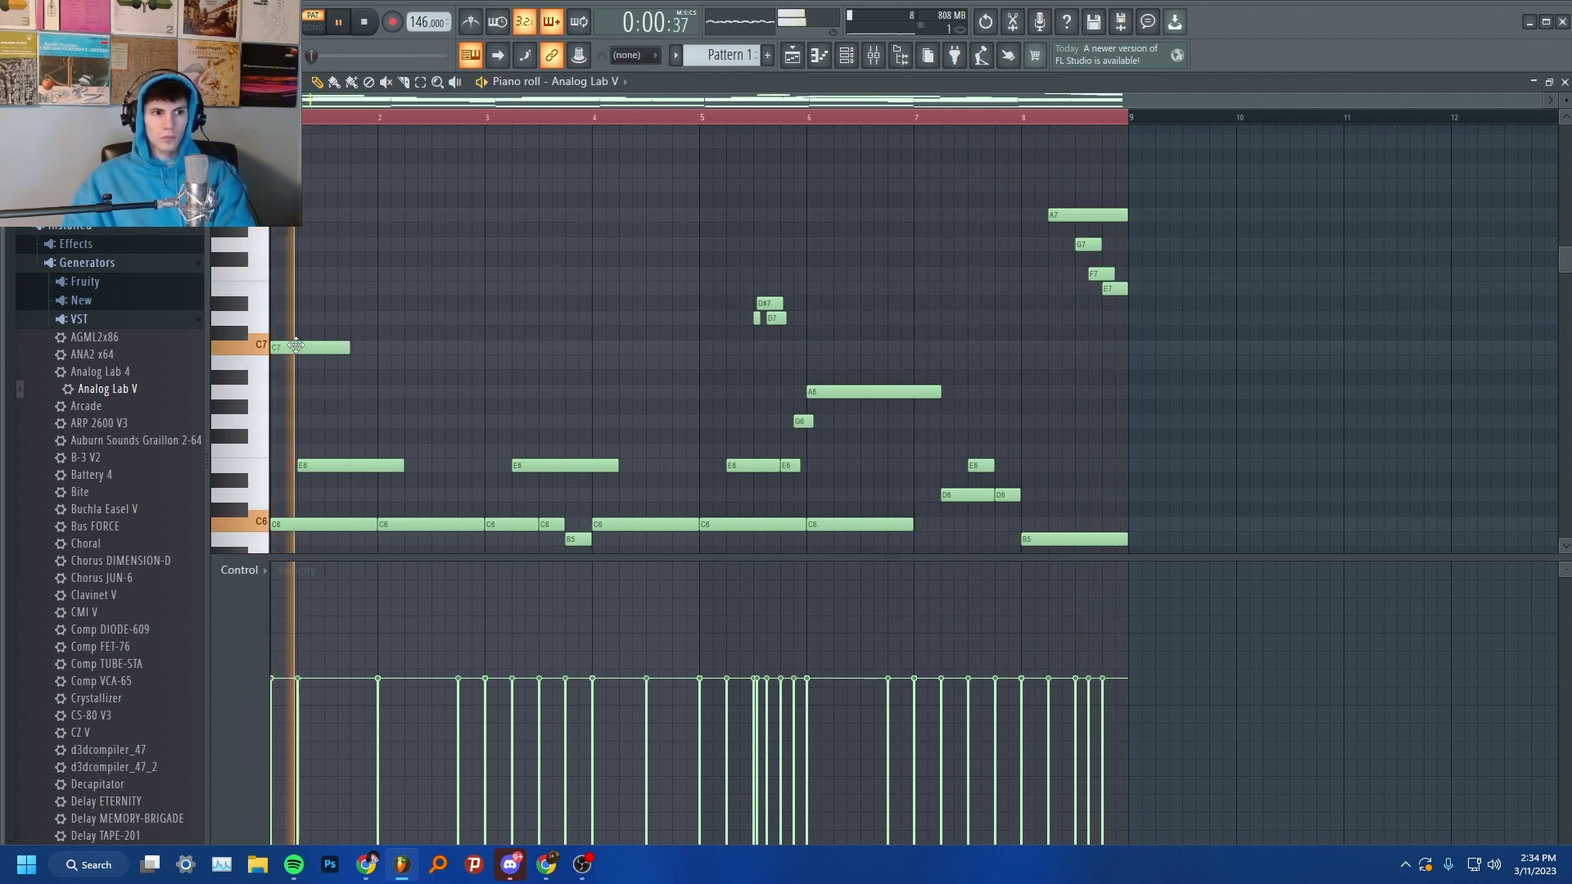
- Extend the C7 at bar 1 to four bars and add a second four-bar C7 starting at bar 5
drag(349, 348, 375, 353)
scroll(368, 343, down, 1)
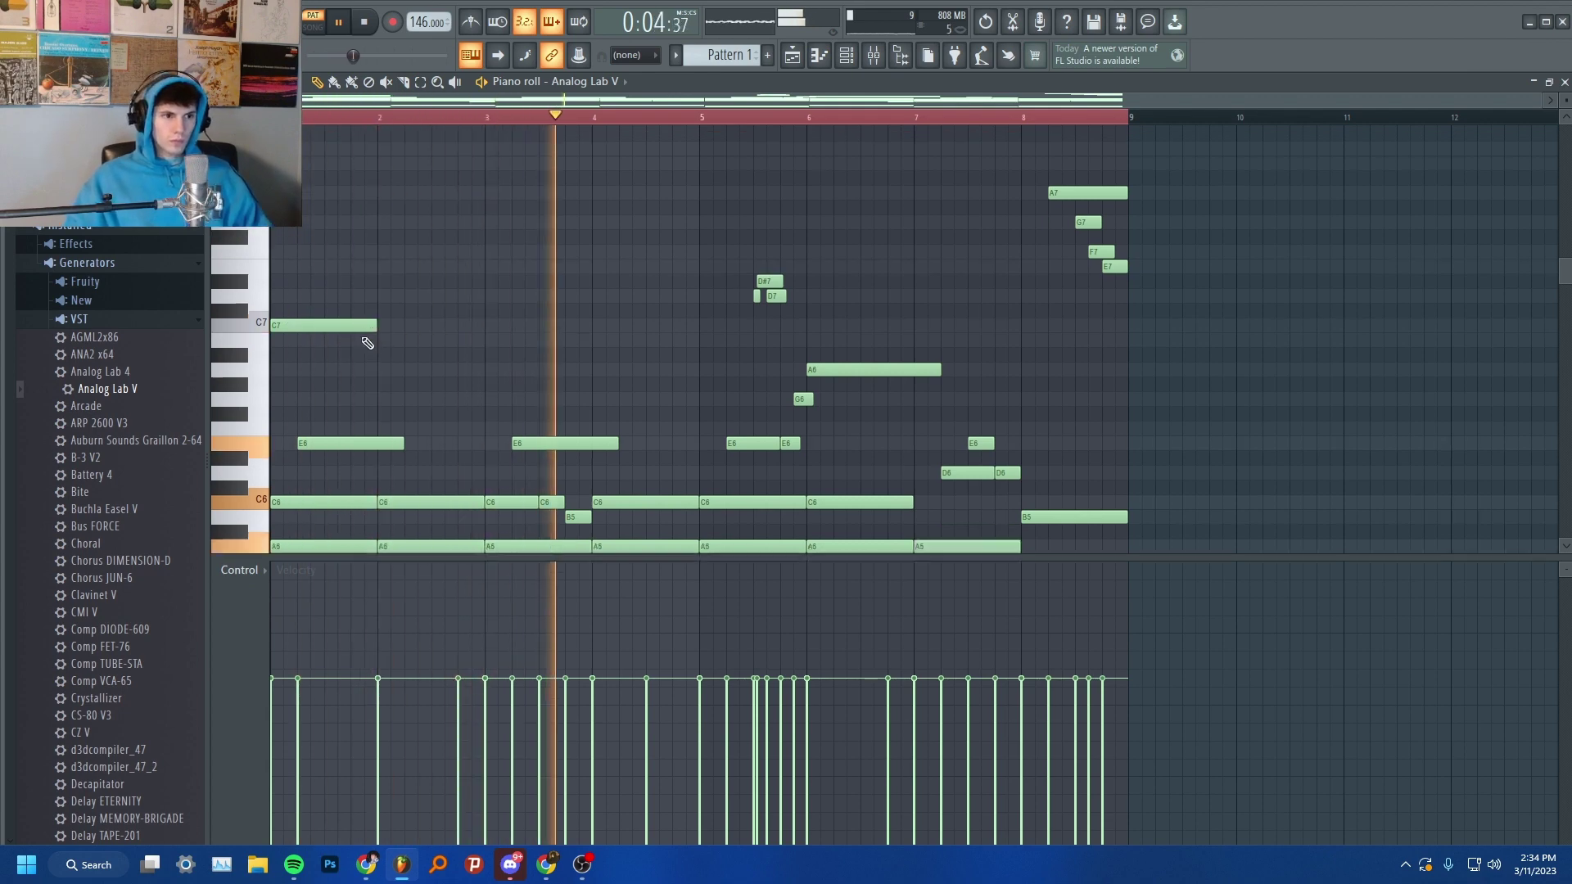
scroll(368, 343, down, 2)
scroll(368, 343, up, 1)
drag(375, 275, 695, 274)
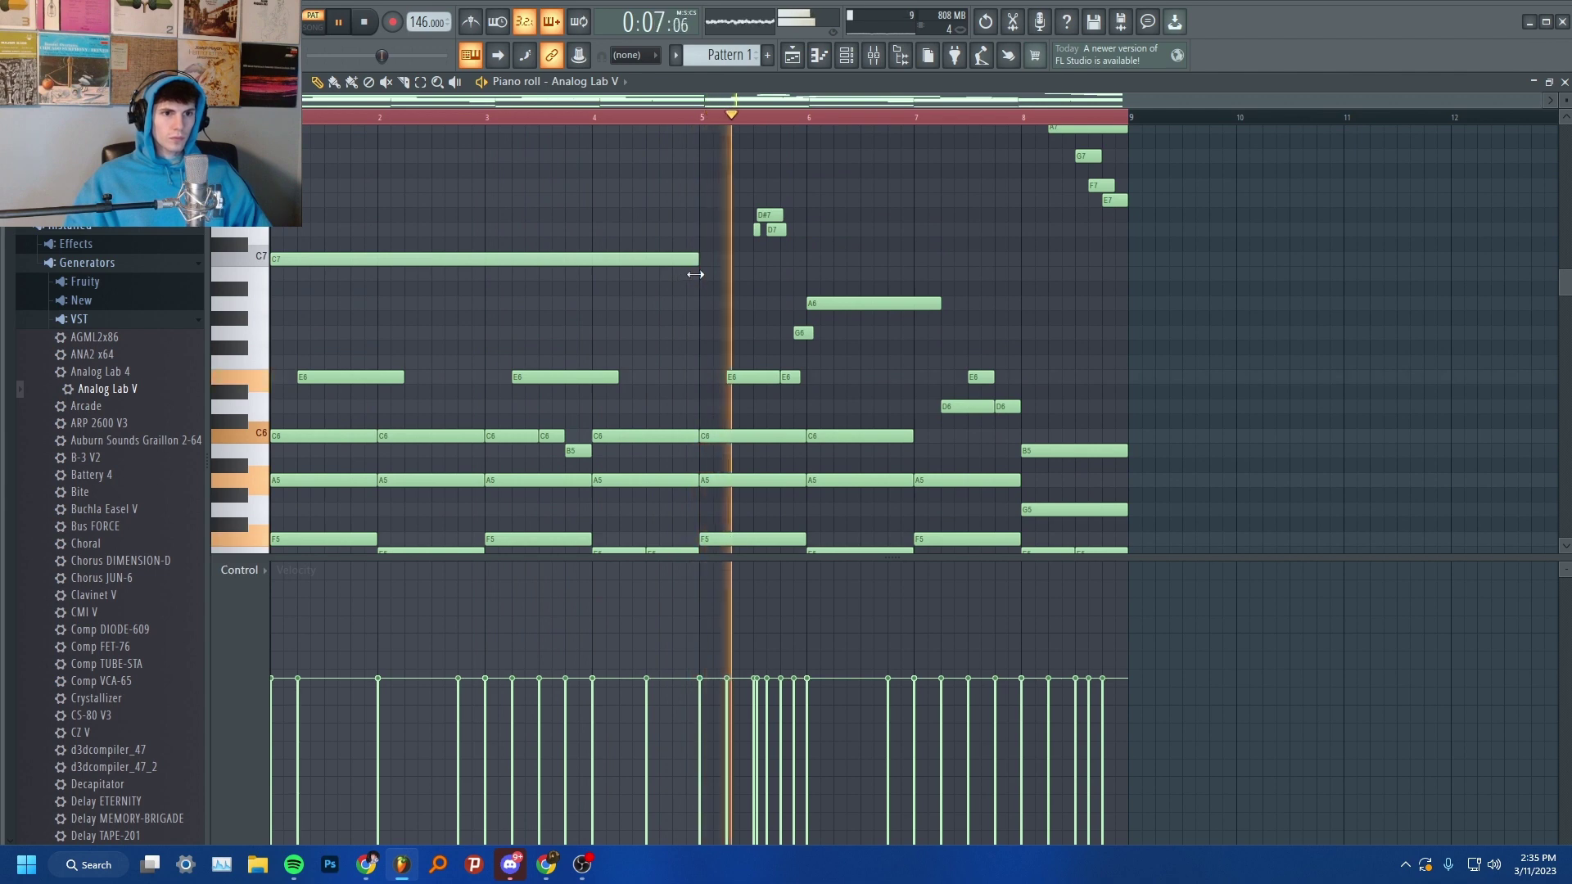
click(705, 260)
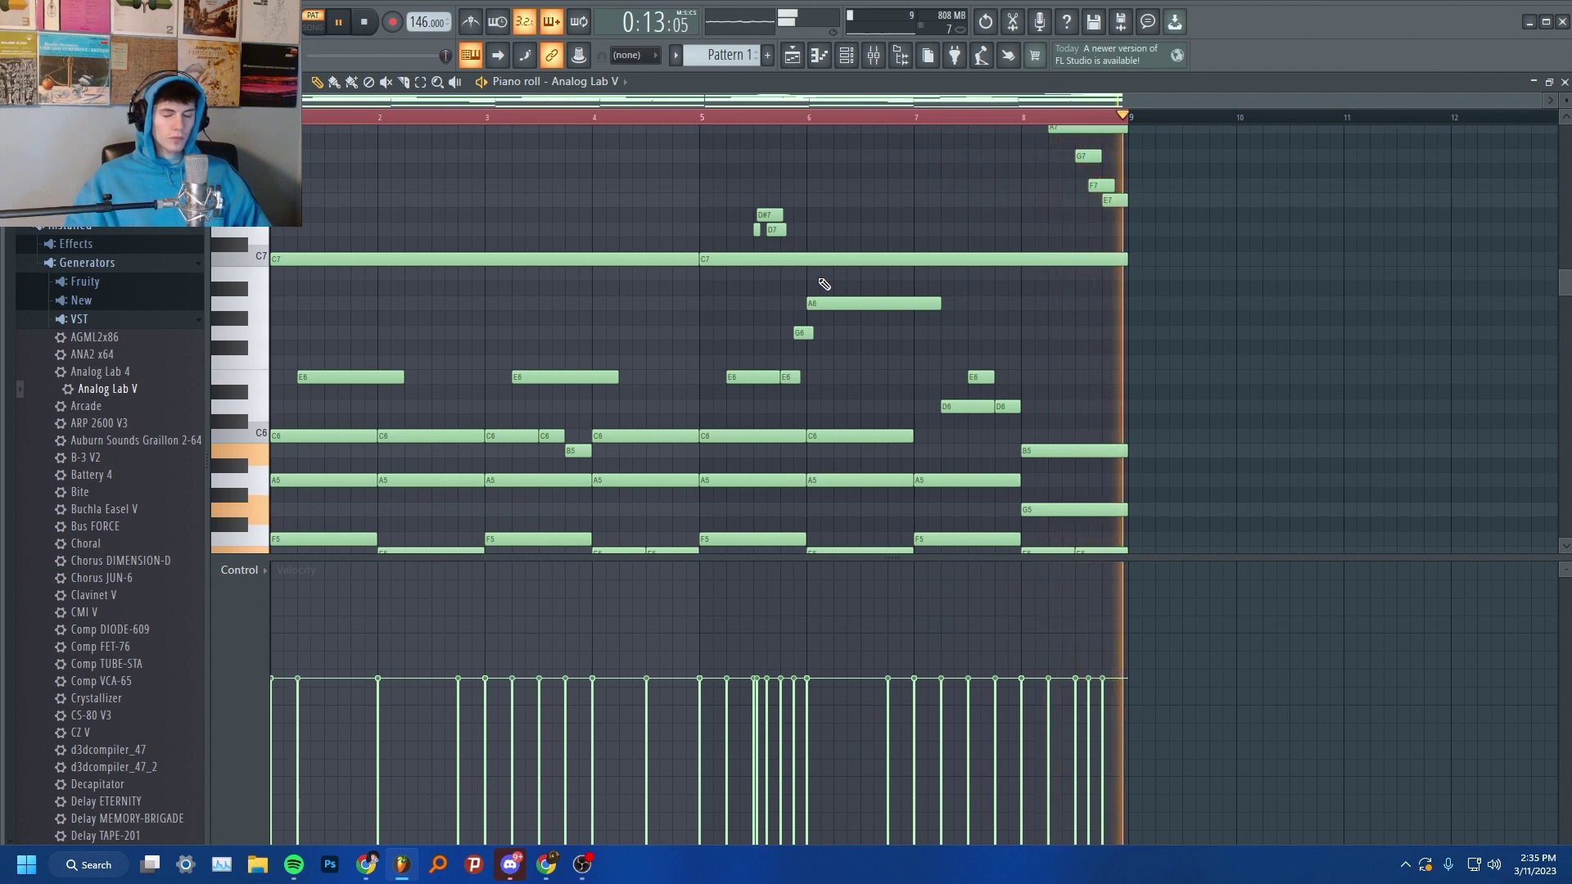
- Apply the Strumizer to the whole pattern with a slight start-time offset, keeping Preserve end enabled
scroll(824, 284, down, 1)
key(alt+s)
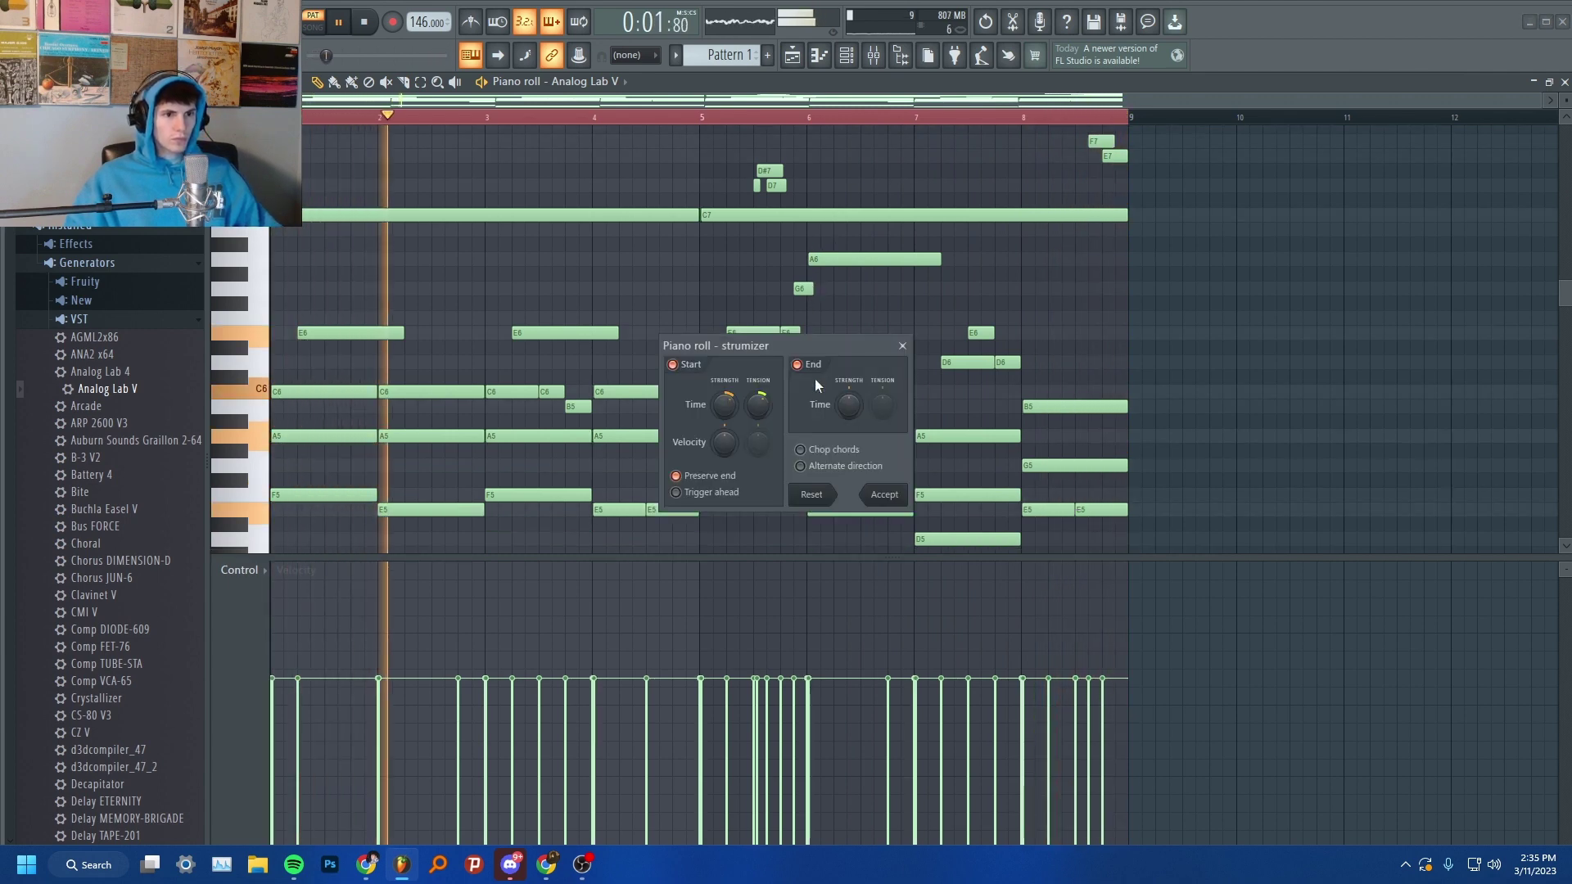
click(884, 494)
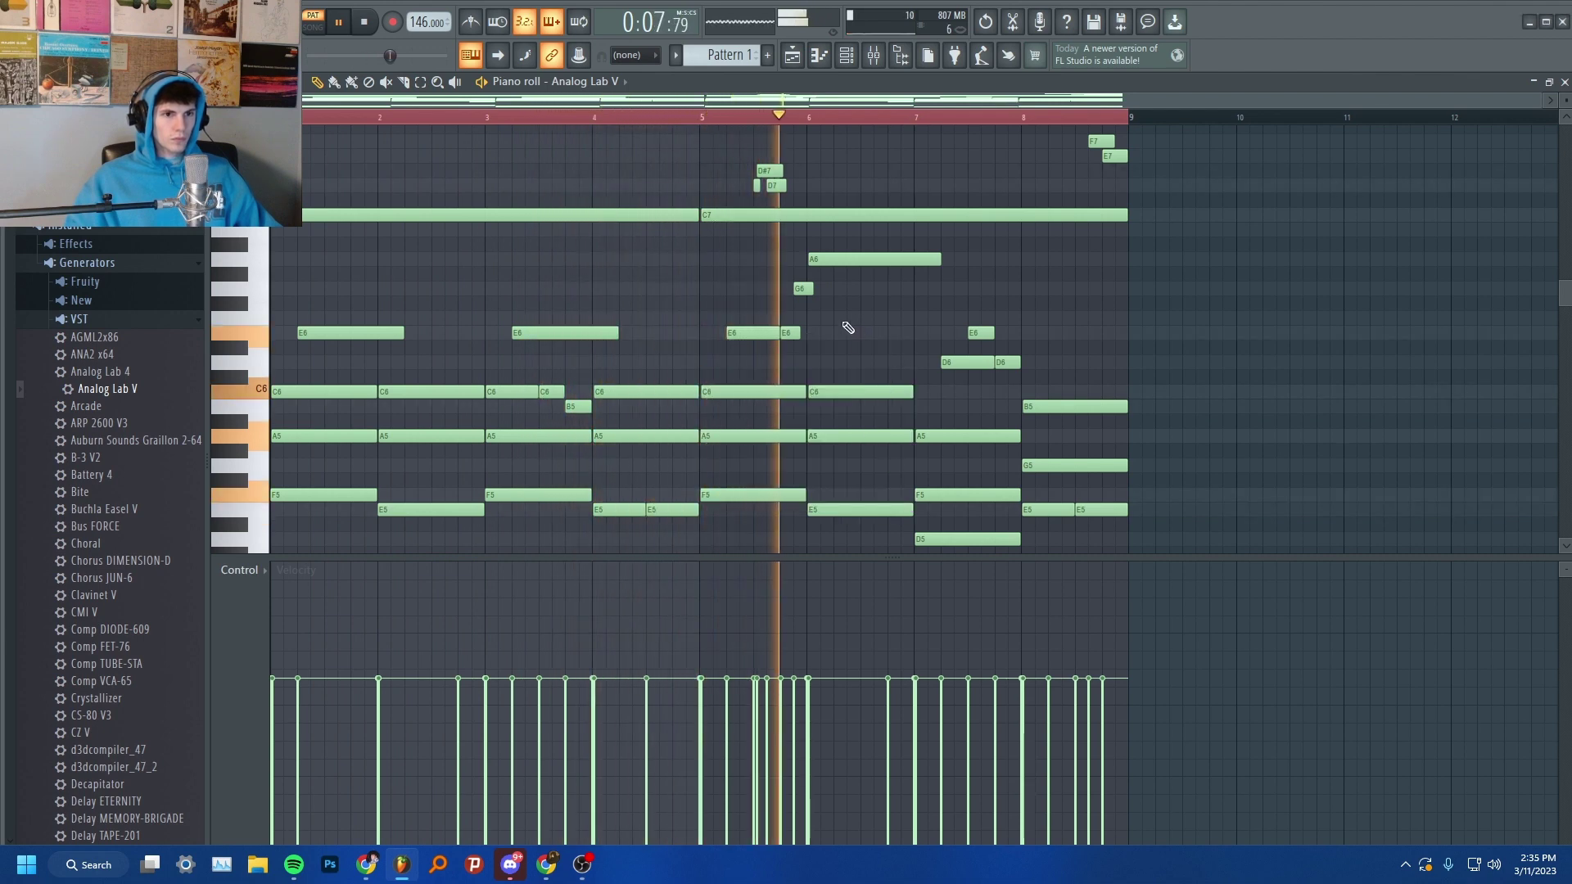
- Soften the run in bar 5 by lowering the velocities of both D7 notes, the short E6 and the G6 by differing amounts
drag(793, 169, 754, 188)
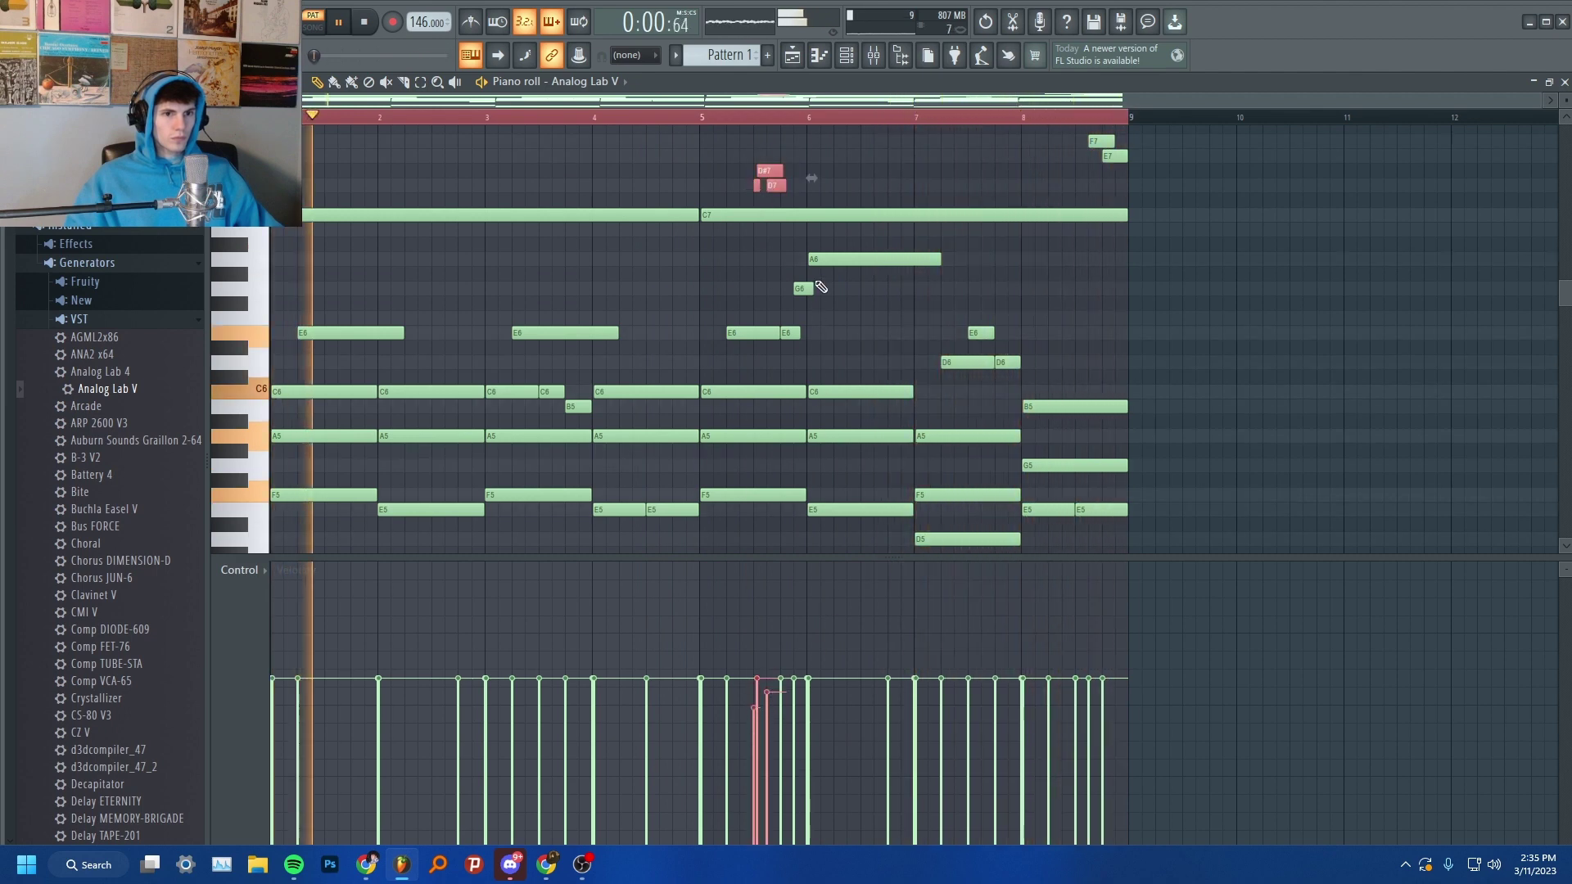
drag(813, 269, 796, 366)
drag(781, 709, 784, 712)
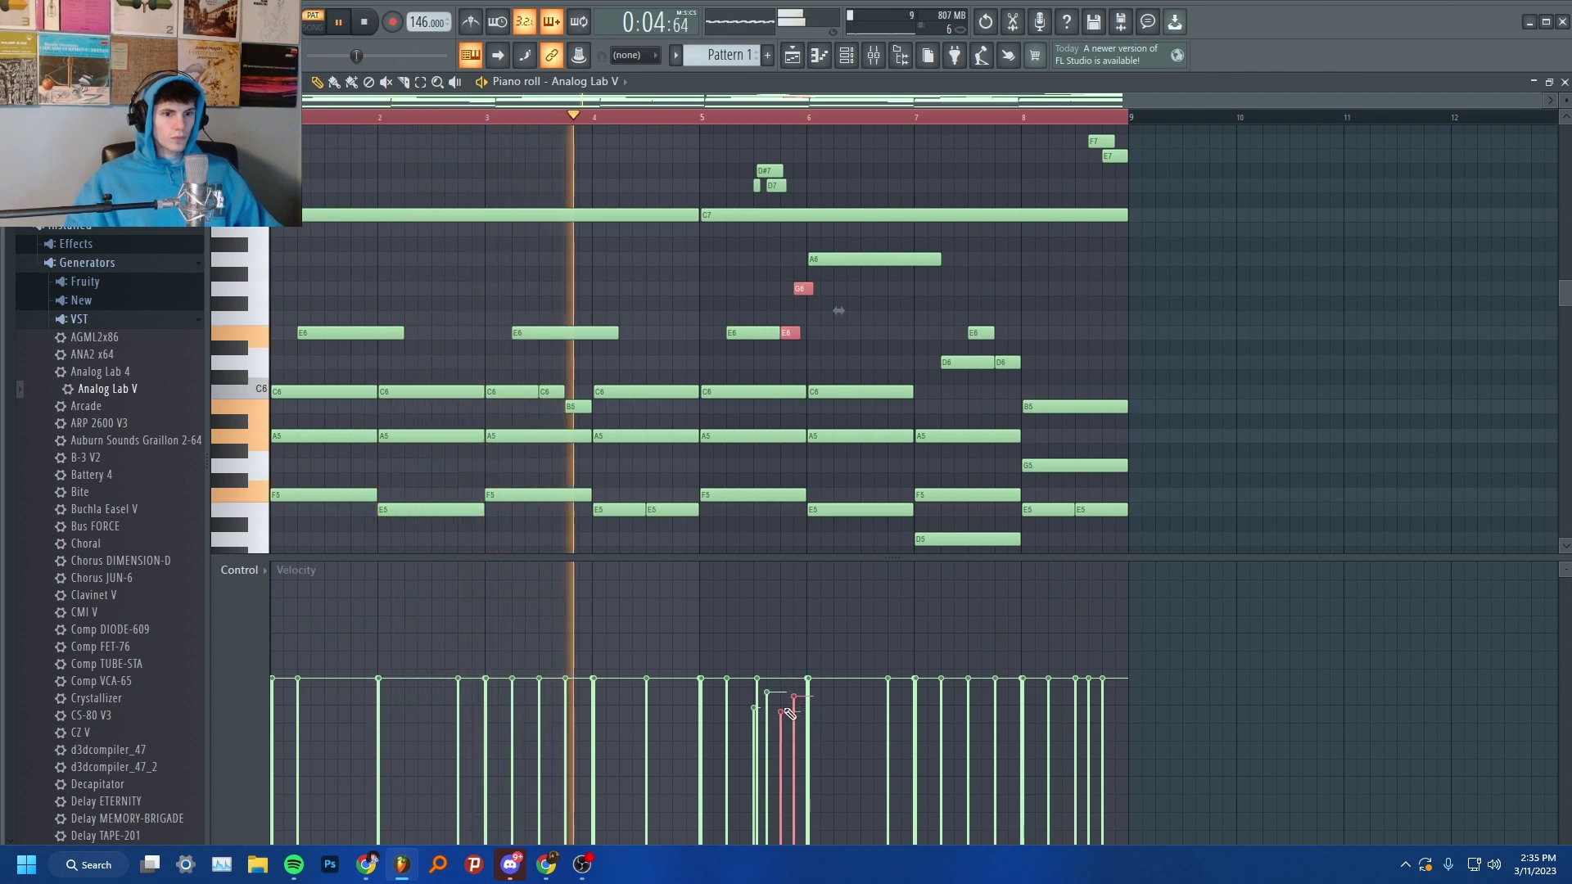
click(851, 334)
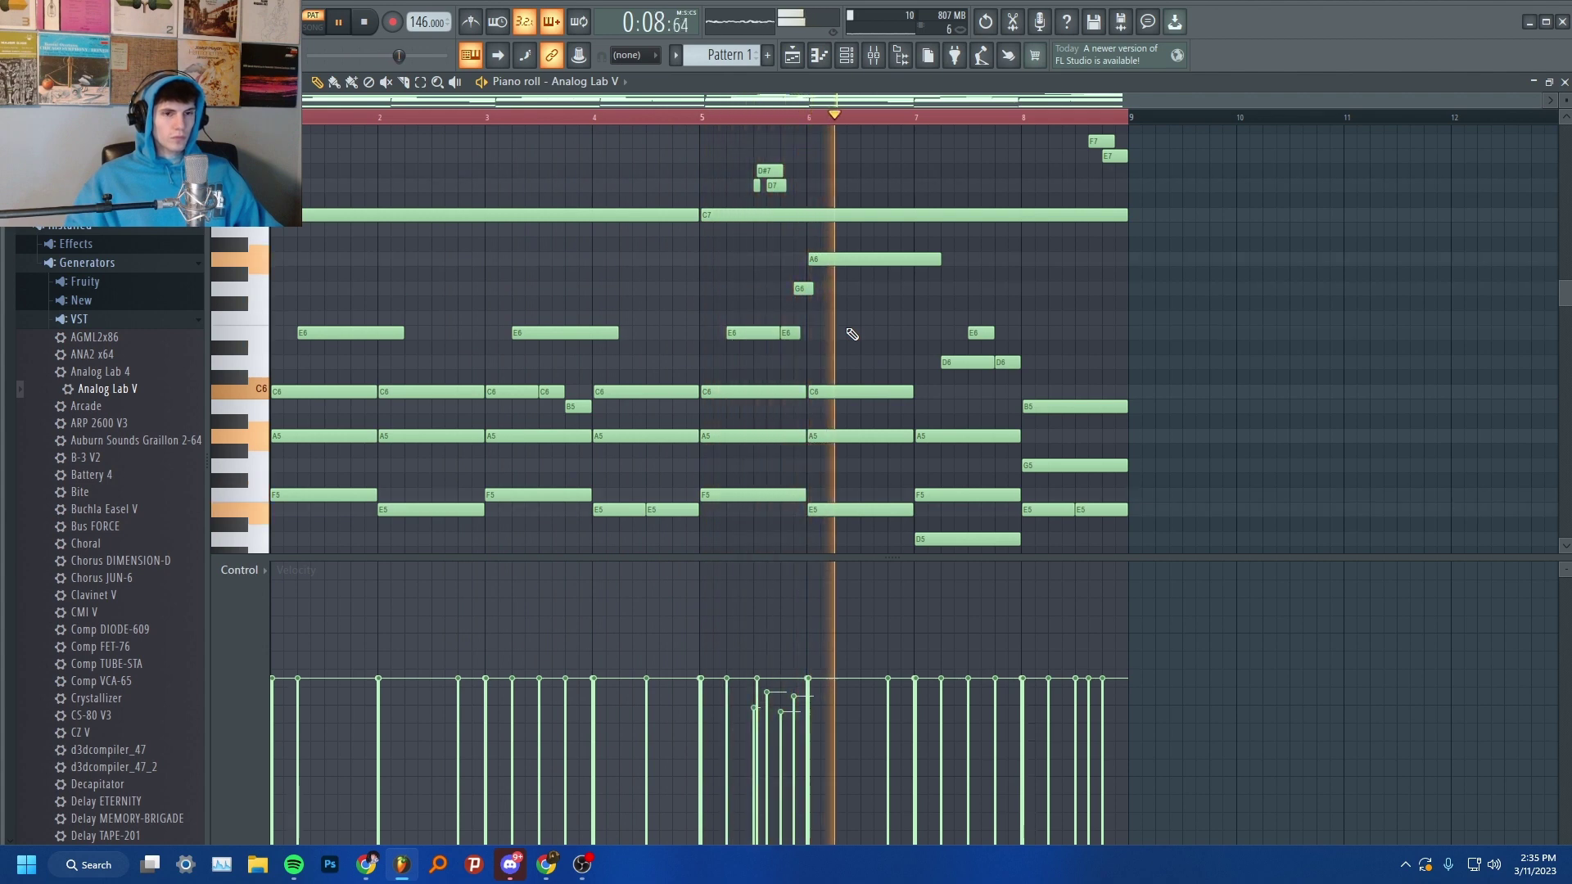
- Lower the velocities of the G7, F7 and E7 notes in bar 8's descending run by differing amounts
scroll(1158, 266, up, 3)
scroll(1158, 266, up, 2)
drag(1056, 162, 1165, 274)
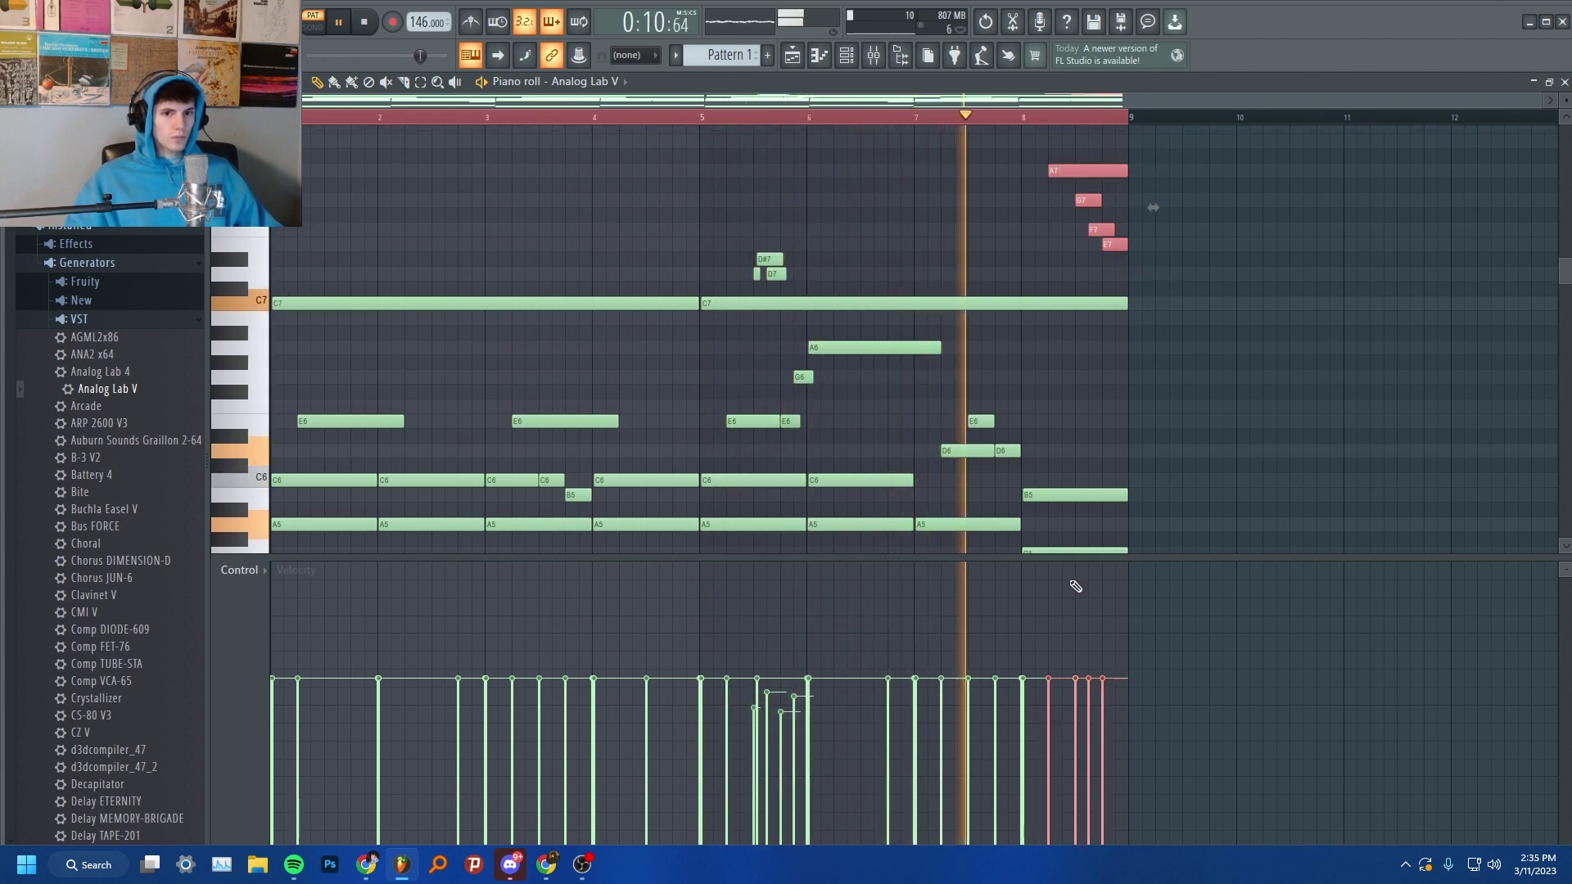
mouse_move(1090, 701)
mouse_down()
mouse_move(1107, 694)
mouse_move(1081, 706)
mouse_up()
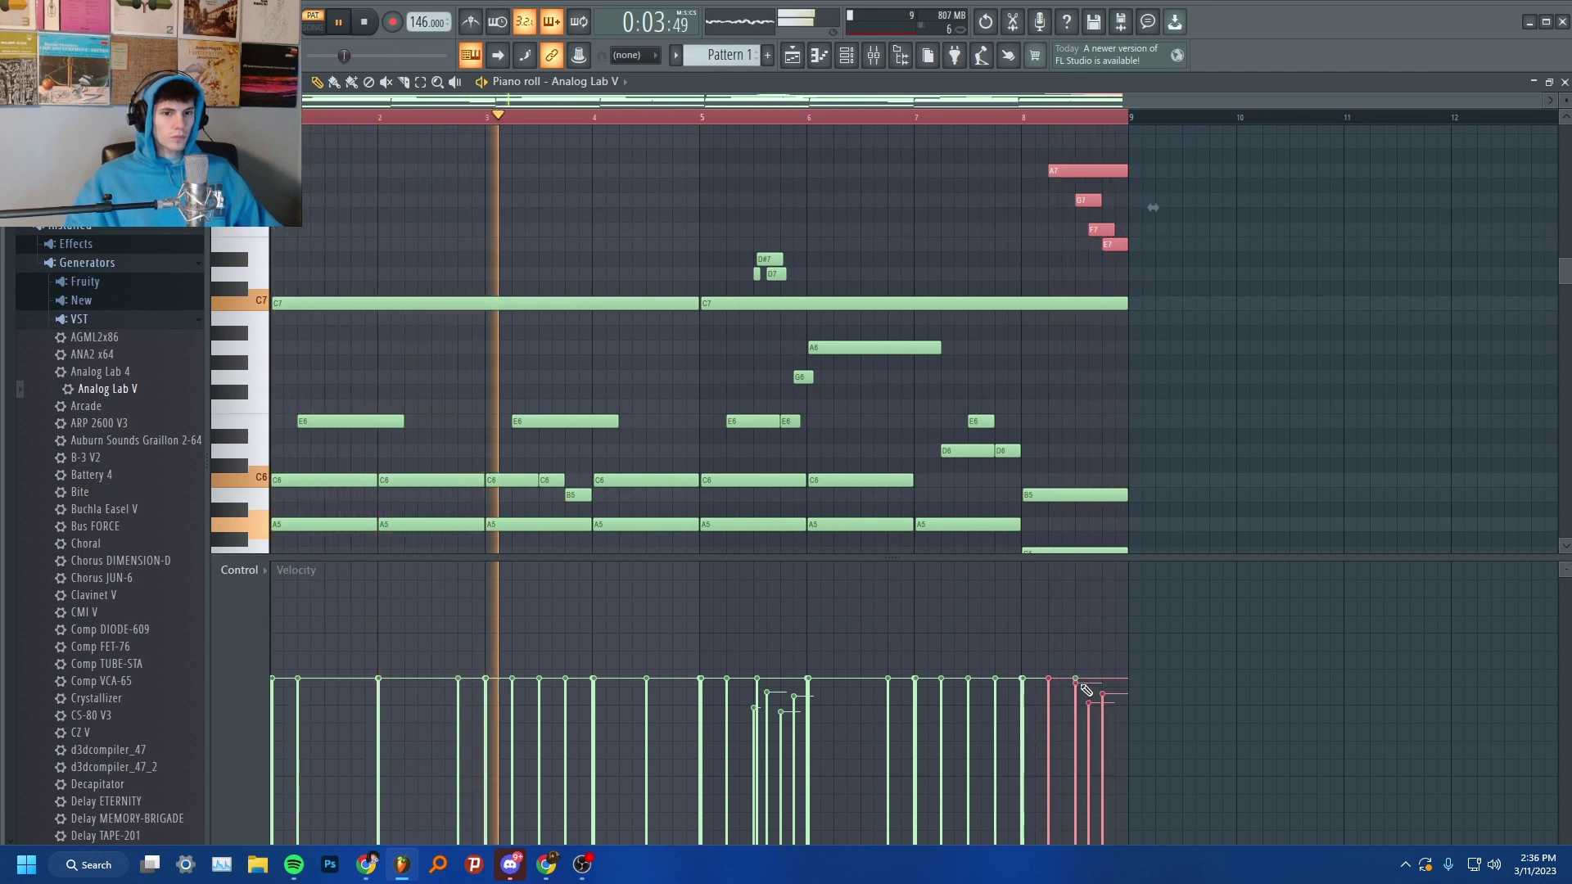
click(1242, 404)
scroll(1101, 393, down, 6)
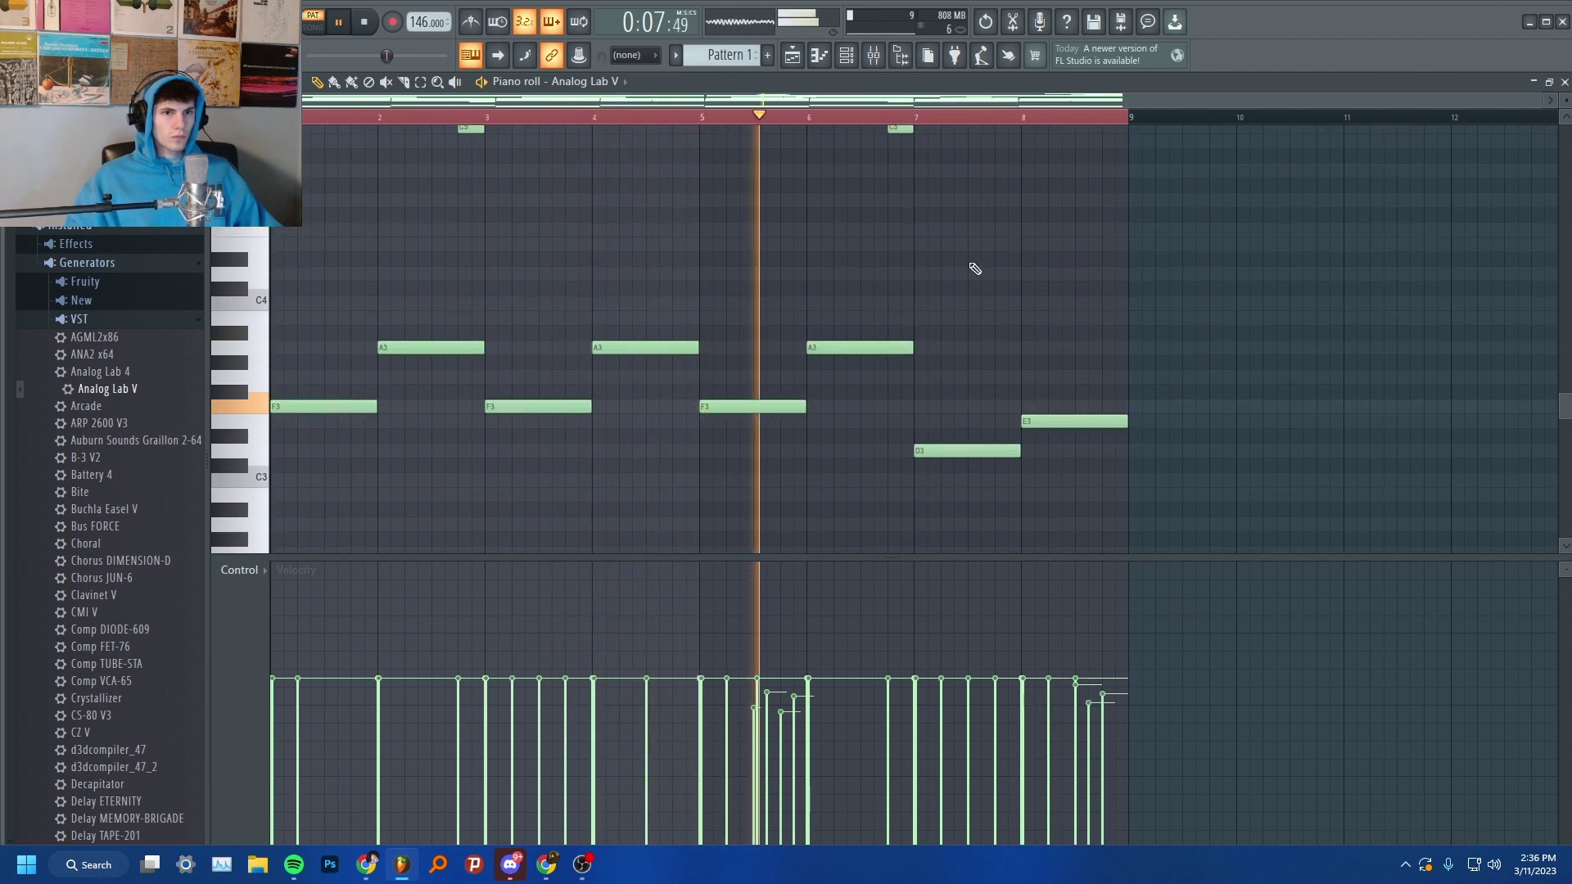
- Load Fruity Parametric EQ 2 in the first effect slot of mixer Insert 1
key(F9)
click(1473, 134)
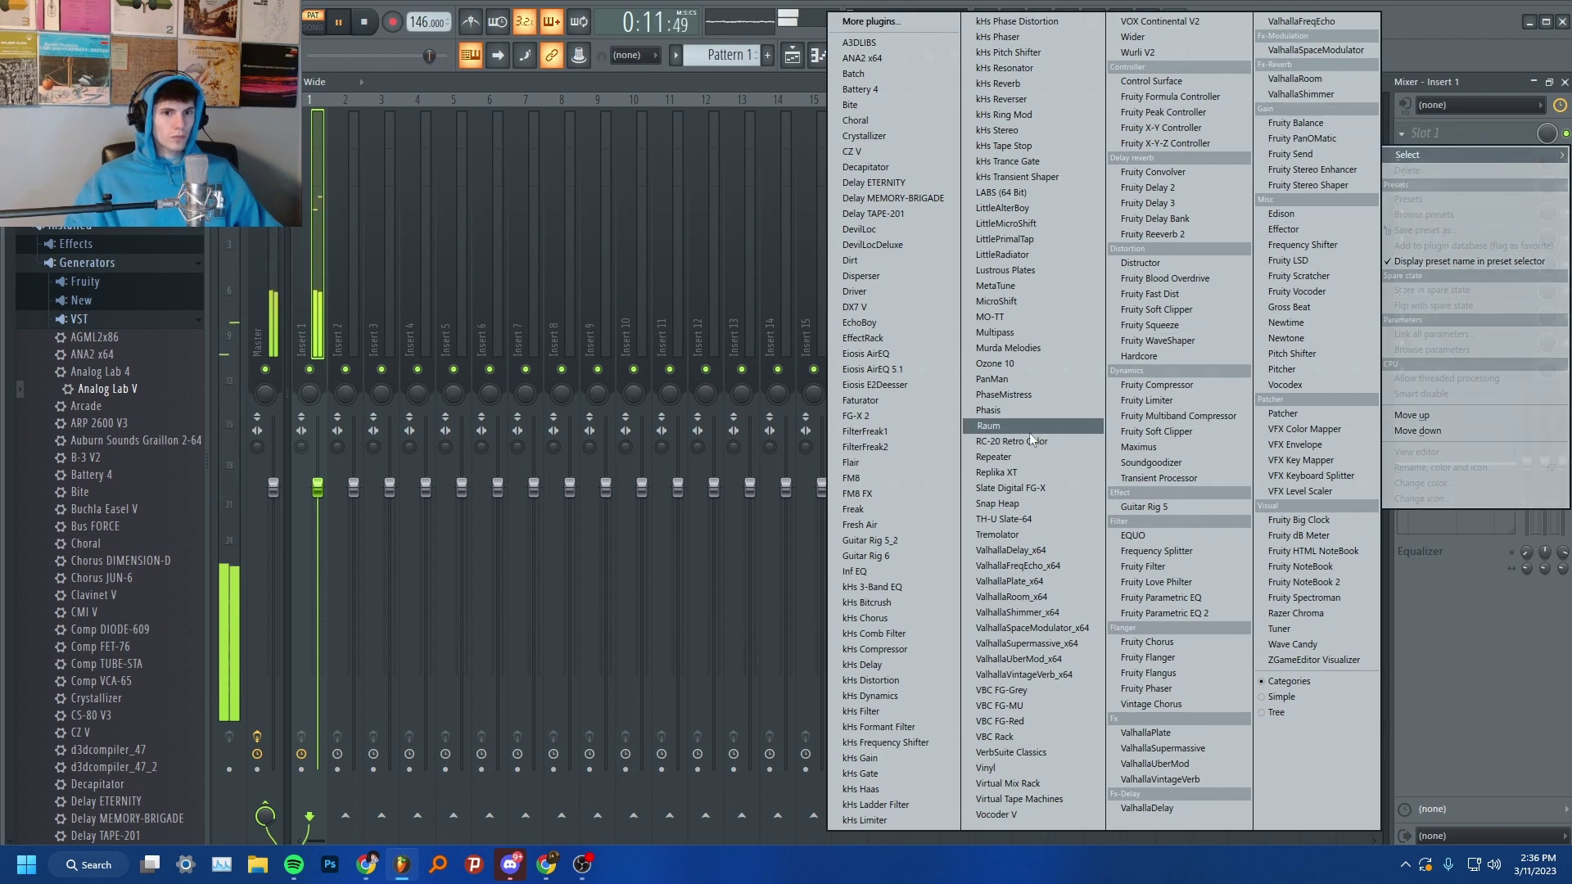
click(1163, 613)
- Roll off the lows with a steep low cut on EQ band 1, dipping band 3 and raising band 5 slightly
drag(381, 381, 410, 477)
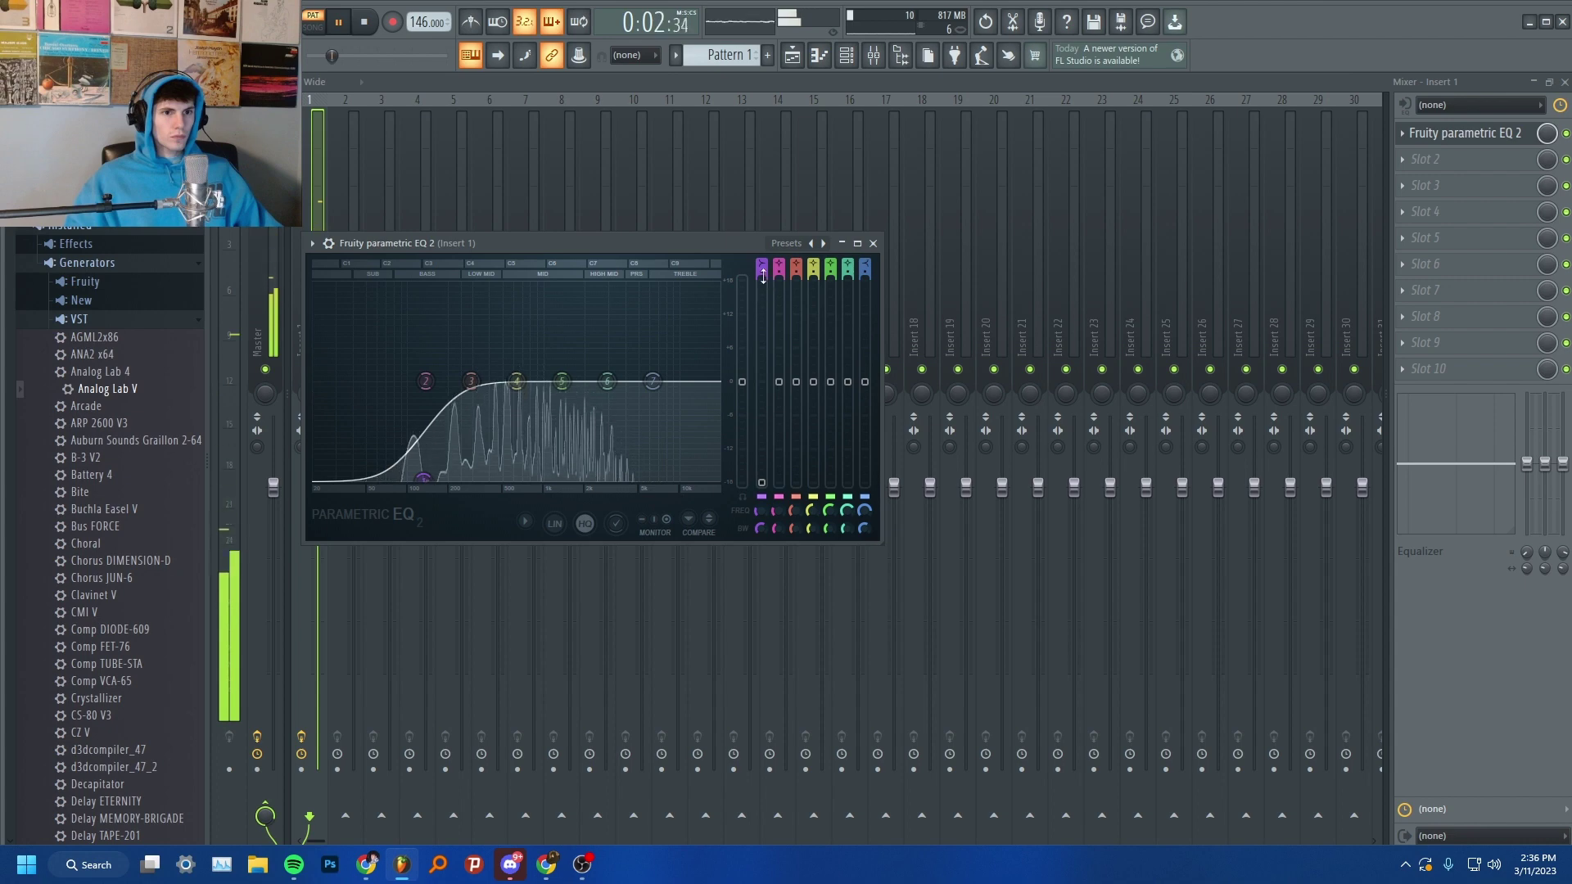
scroll(446, 488, up, 3)
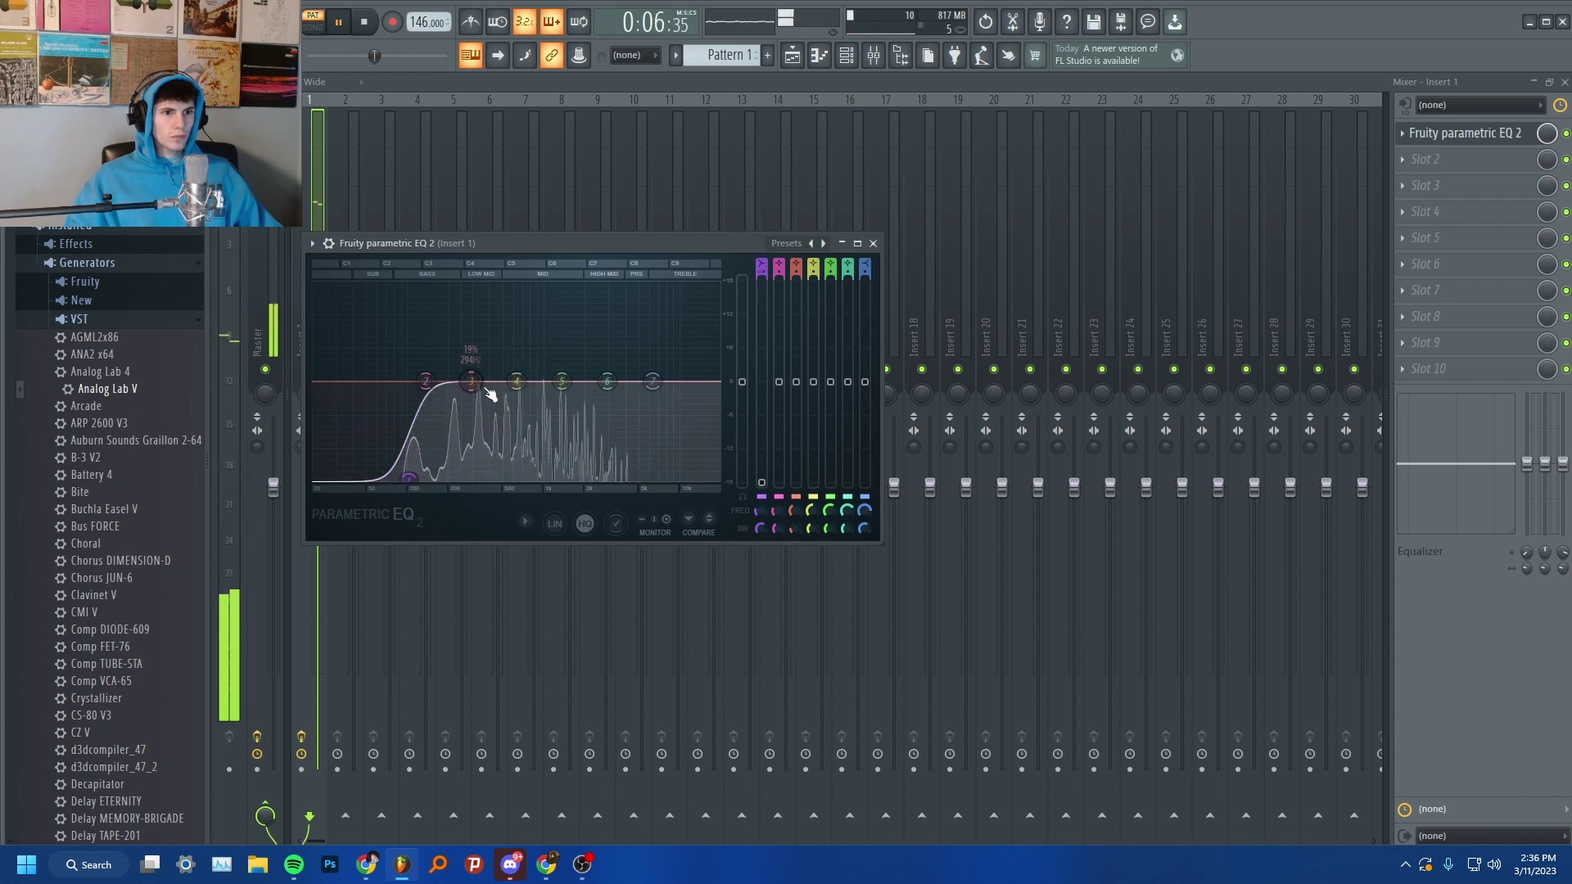
mouse_move(487, 393)
mouse_down()
mouse_move(506, 423)
mouse_move(483, 286)
mouse_move(461, 339)
mouse_move(469, 386)
mouse_up()
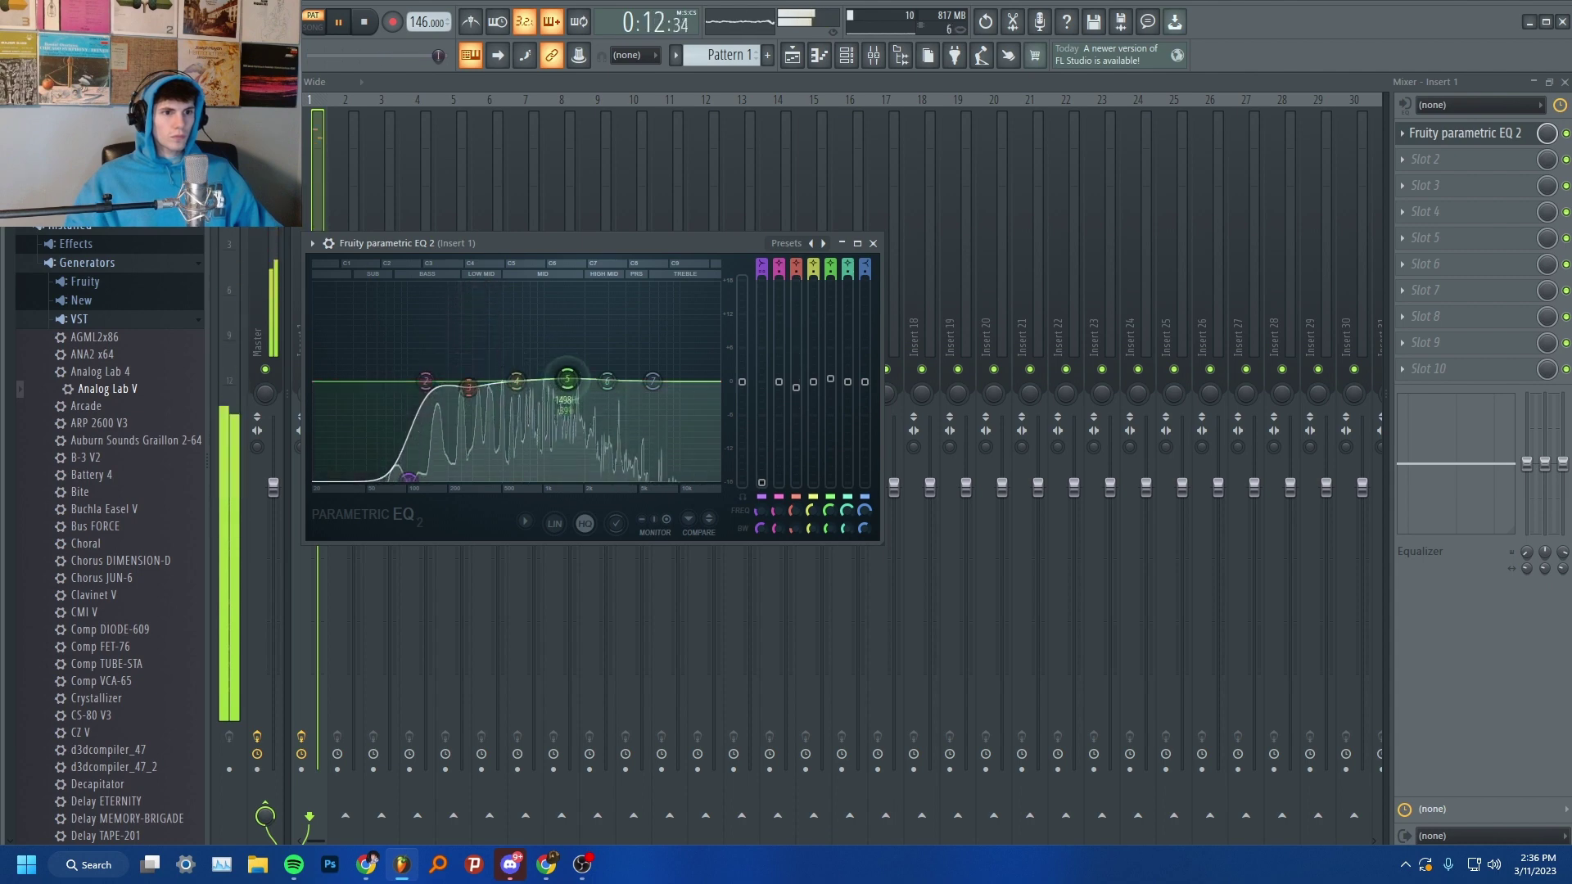
click(873, 243)
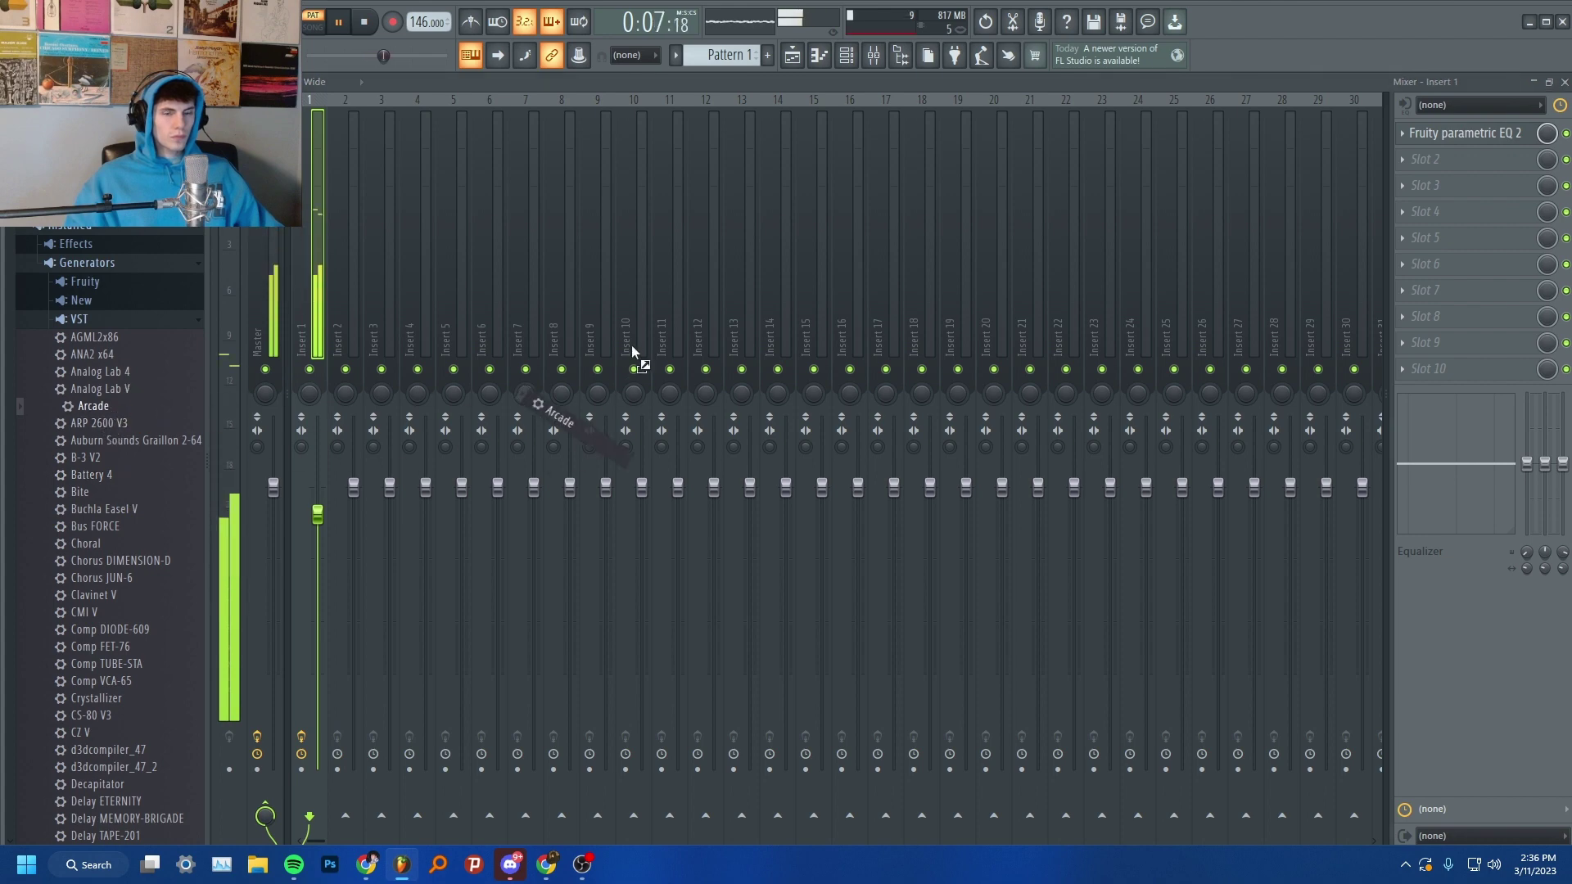
- Add Arcade as a new instrument channel in the channel rack, below Analog Lab V
key(F6)
drag(813, 115, 1262, 222)
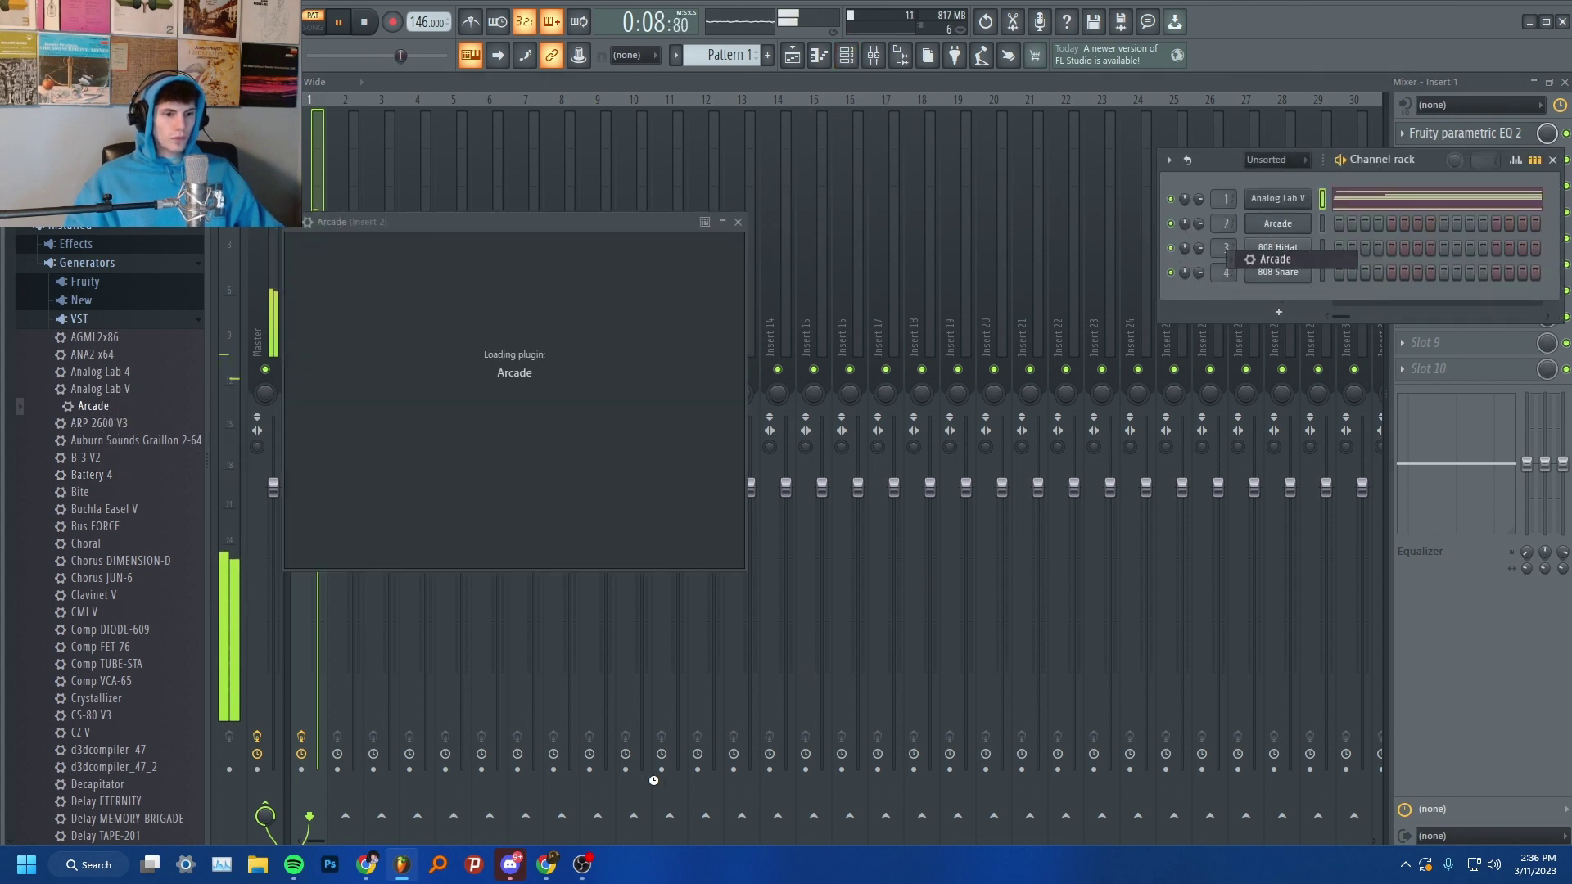
click(582, 864)
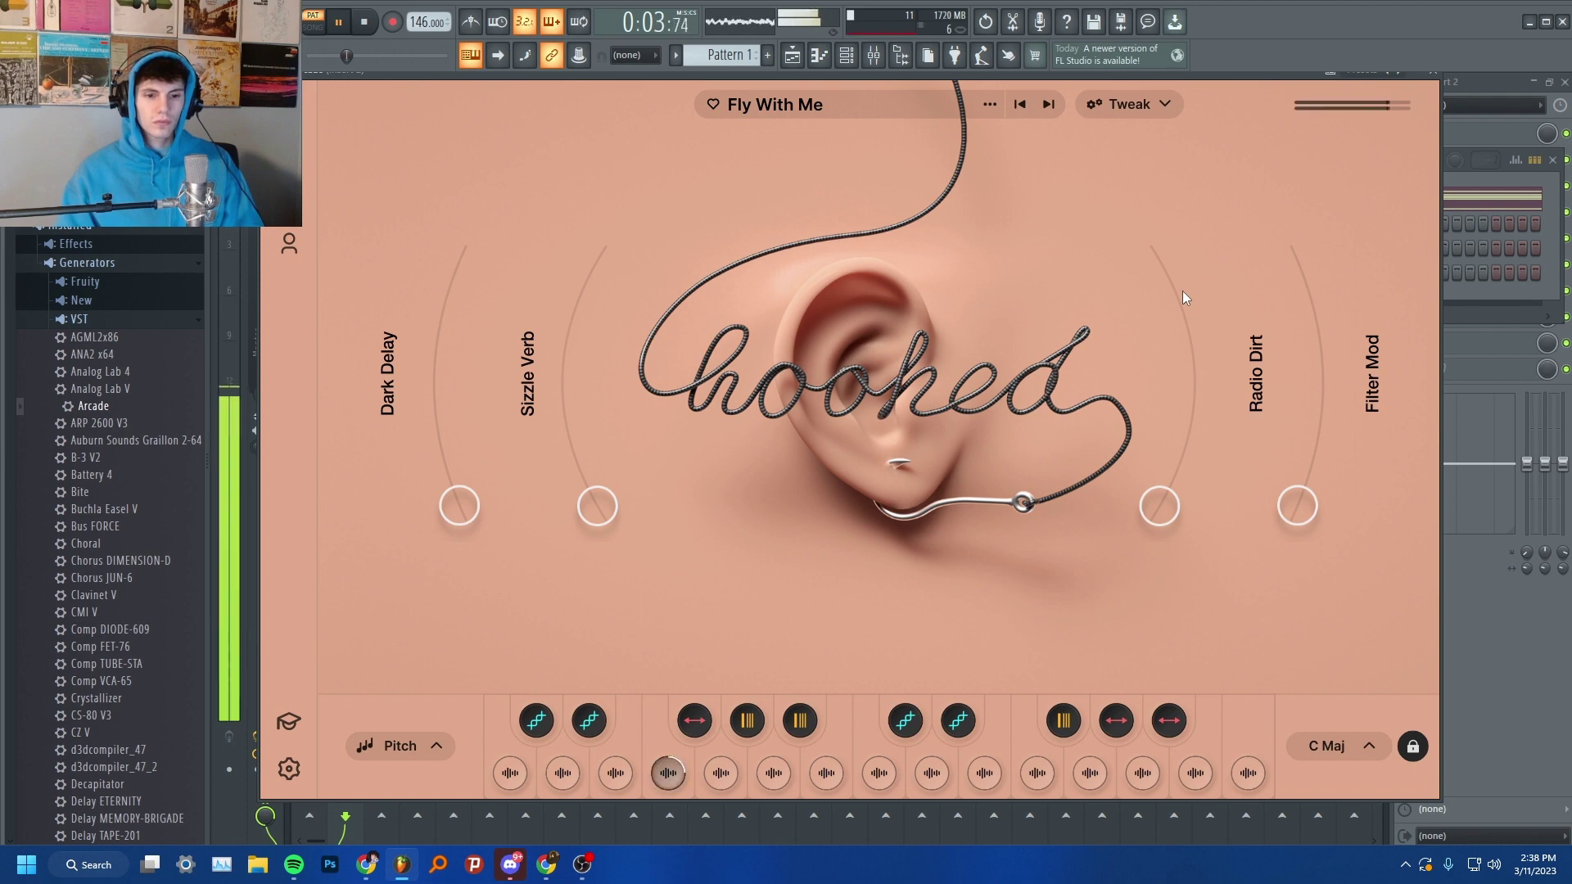
- Draw long F4 notes from bars 1 and 3 in Arcade's piano roll, with two short F4 notes just before bar 3
key(F7)
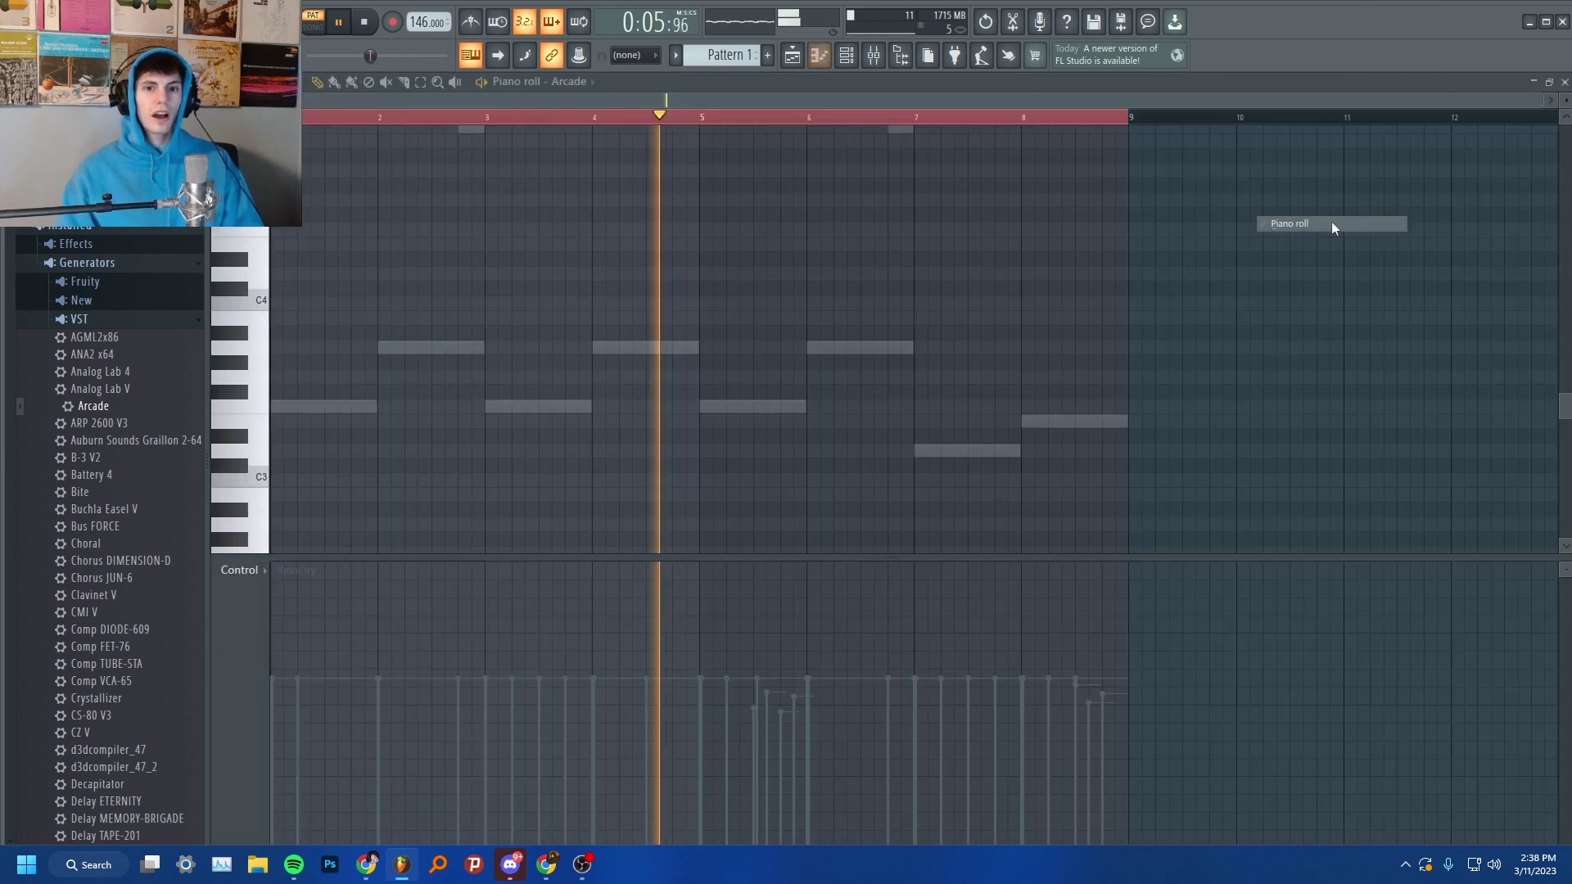
key(space)
scroll(441, 395, down, 2)
scroll(440, 394, up, 3)
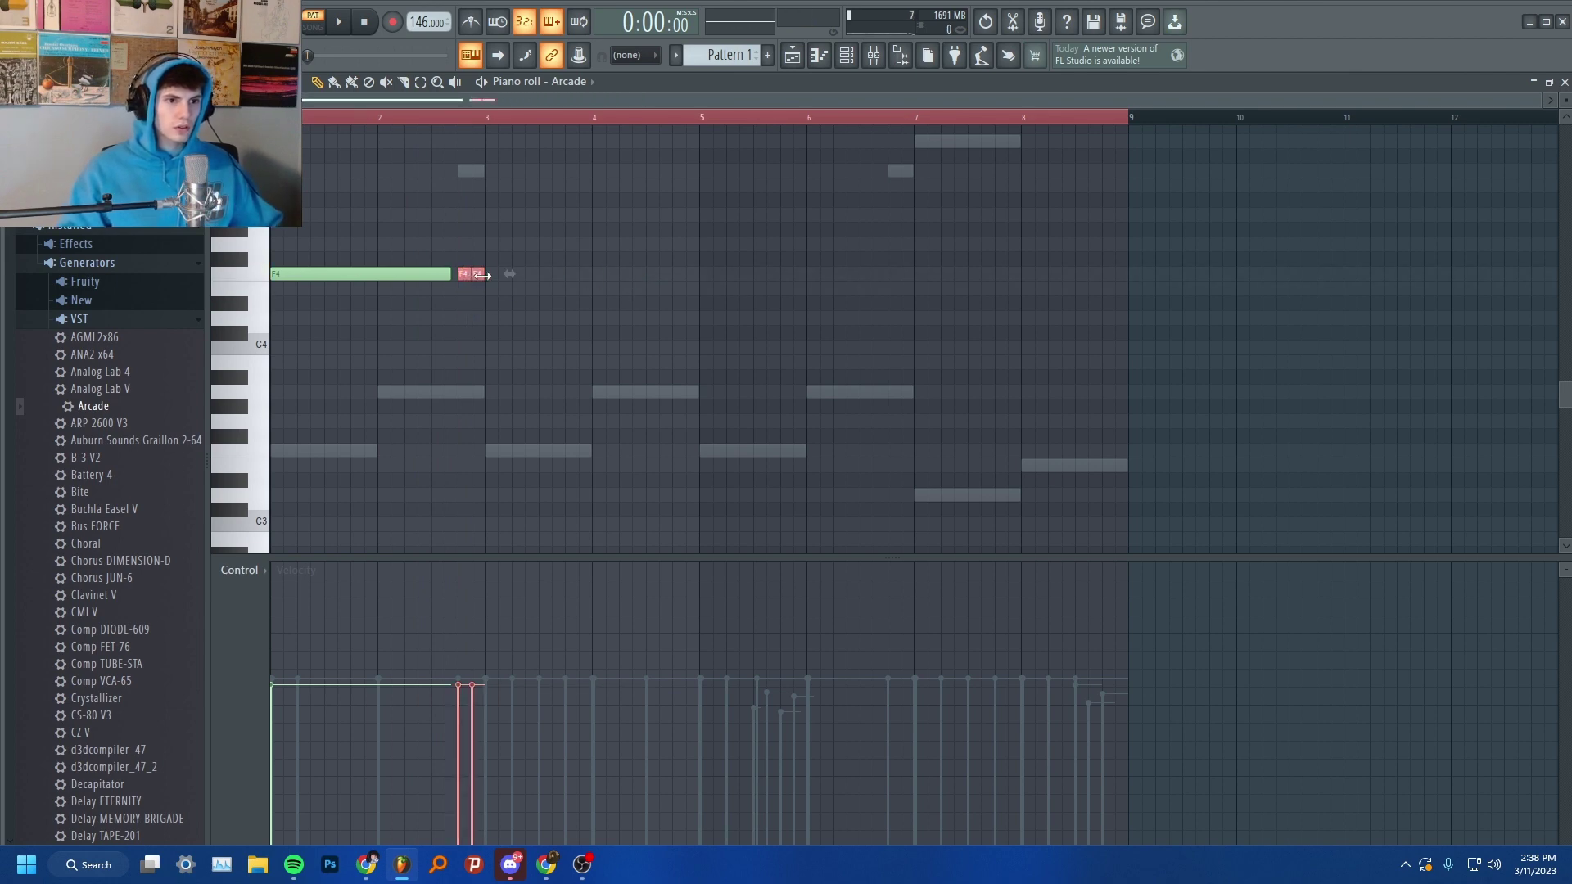
drag(507, 111, 572, 283)
click(673, 309)
right_click(690, 274)
right_click(677, 273)
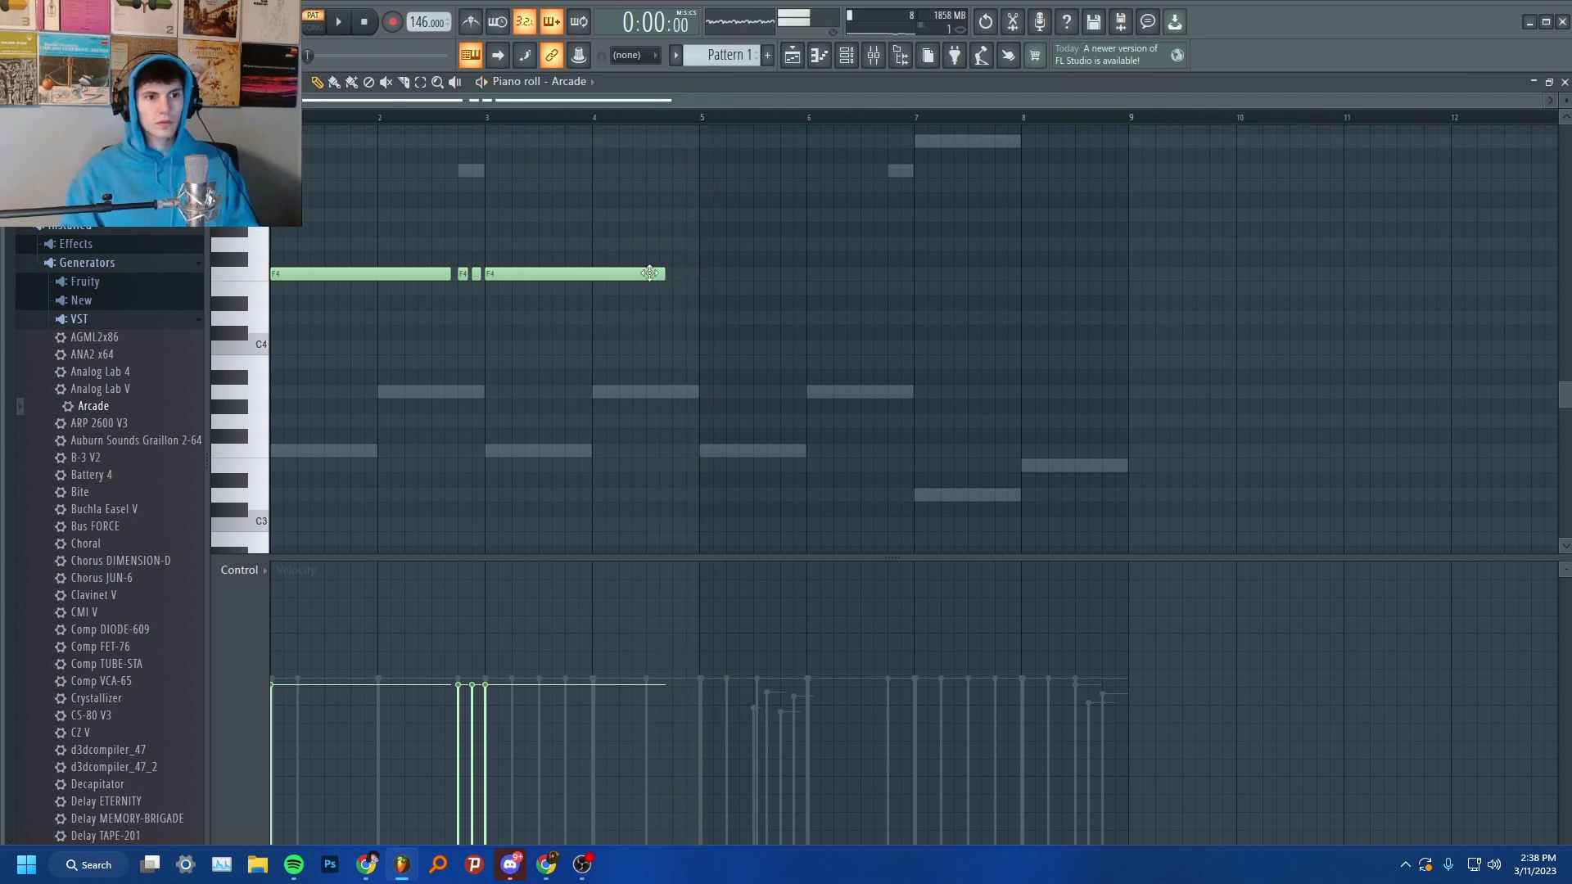
- Draw a long D5 from bar 5 and a short E5 in the second half of bar 4
scroll(695, 244, up, 2)
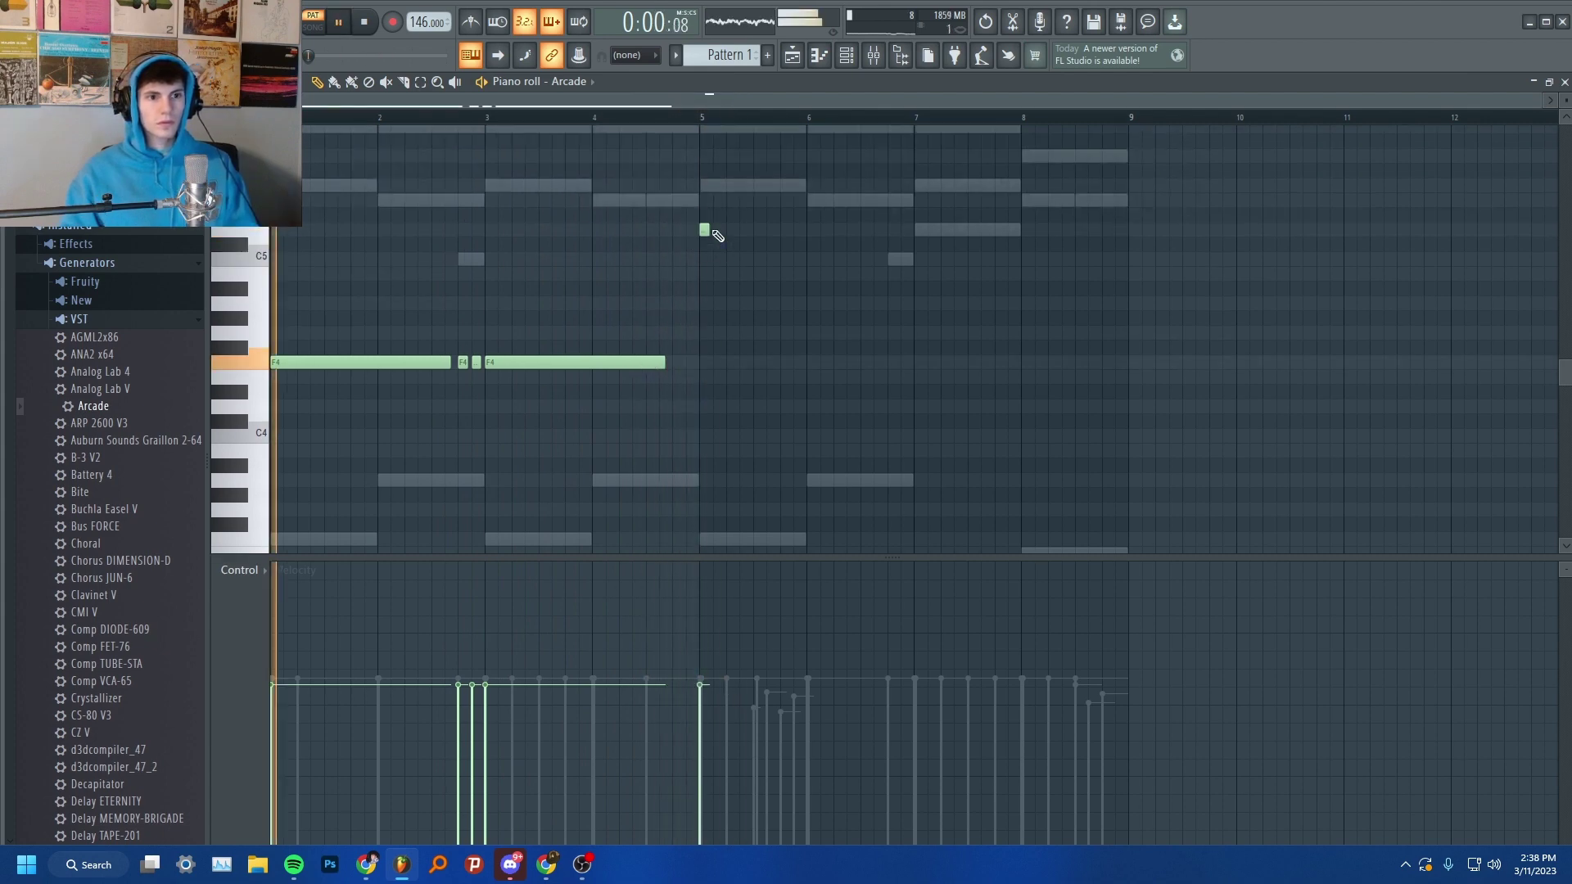
drag(709, 230, 917, 250)
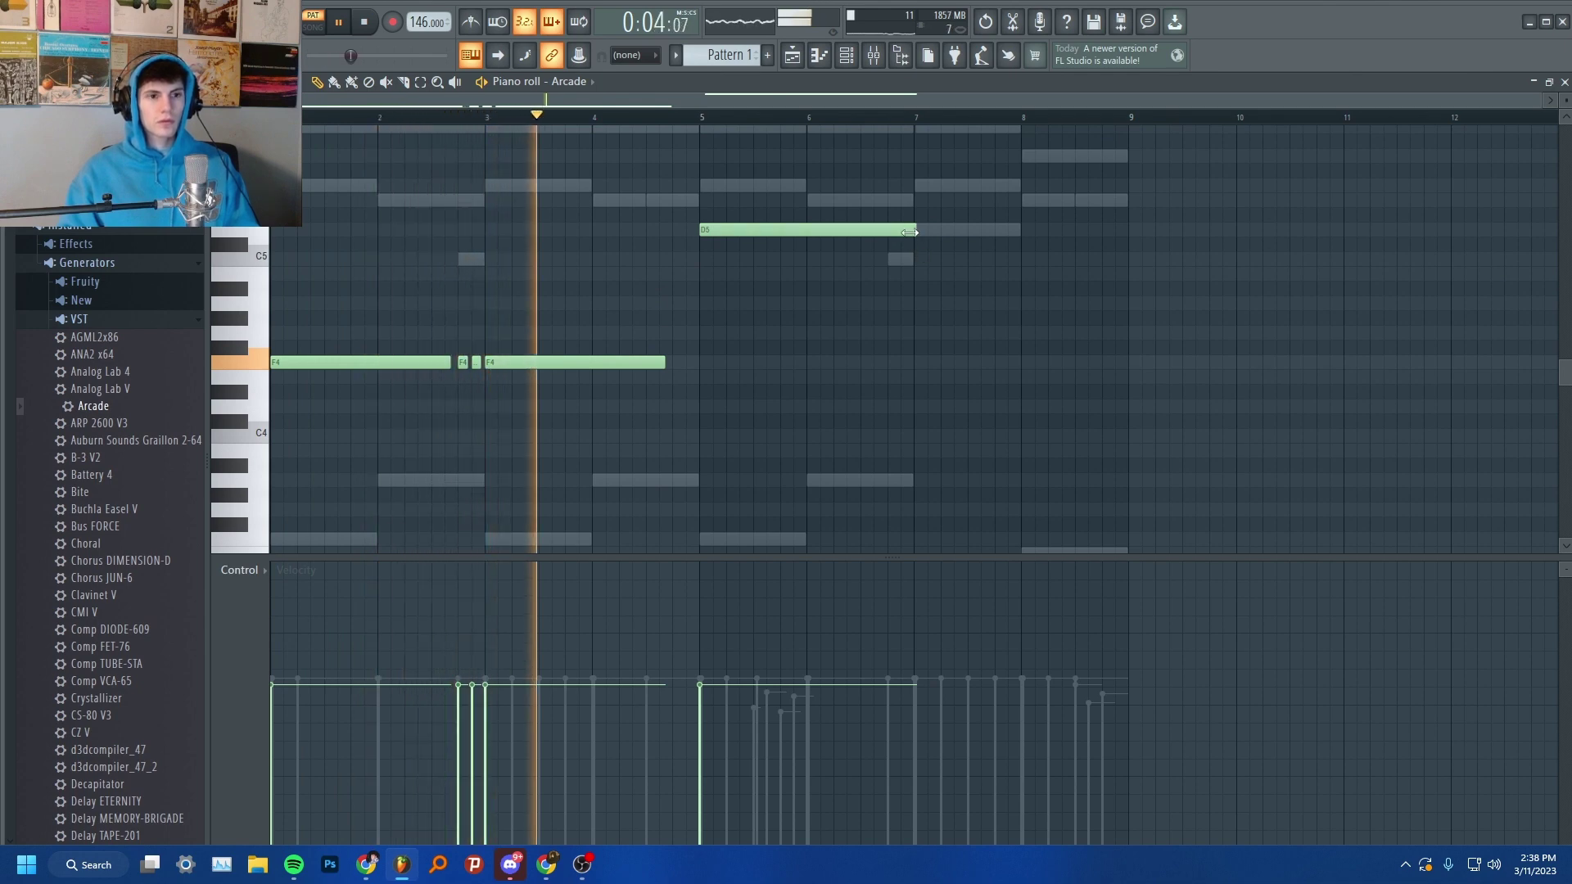
click(651, 200)
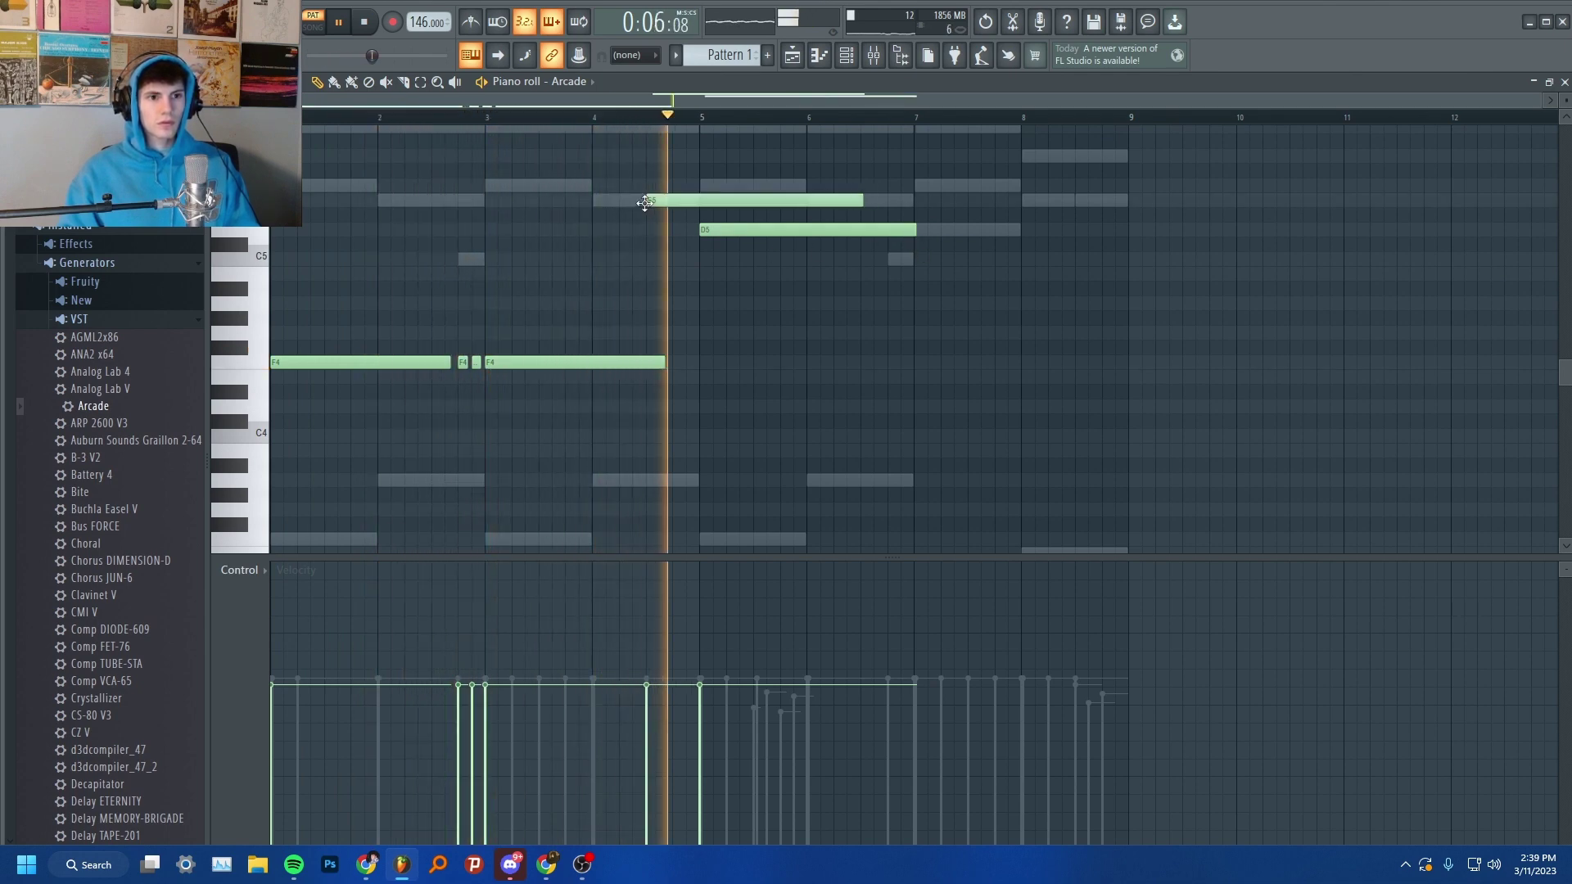
drag(862, 202, 694, 213)
key(space)
drag(914, 232, 863, 244)
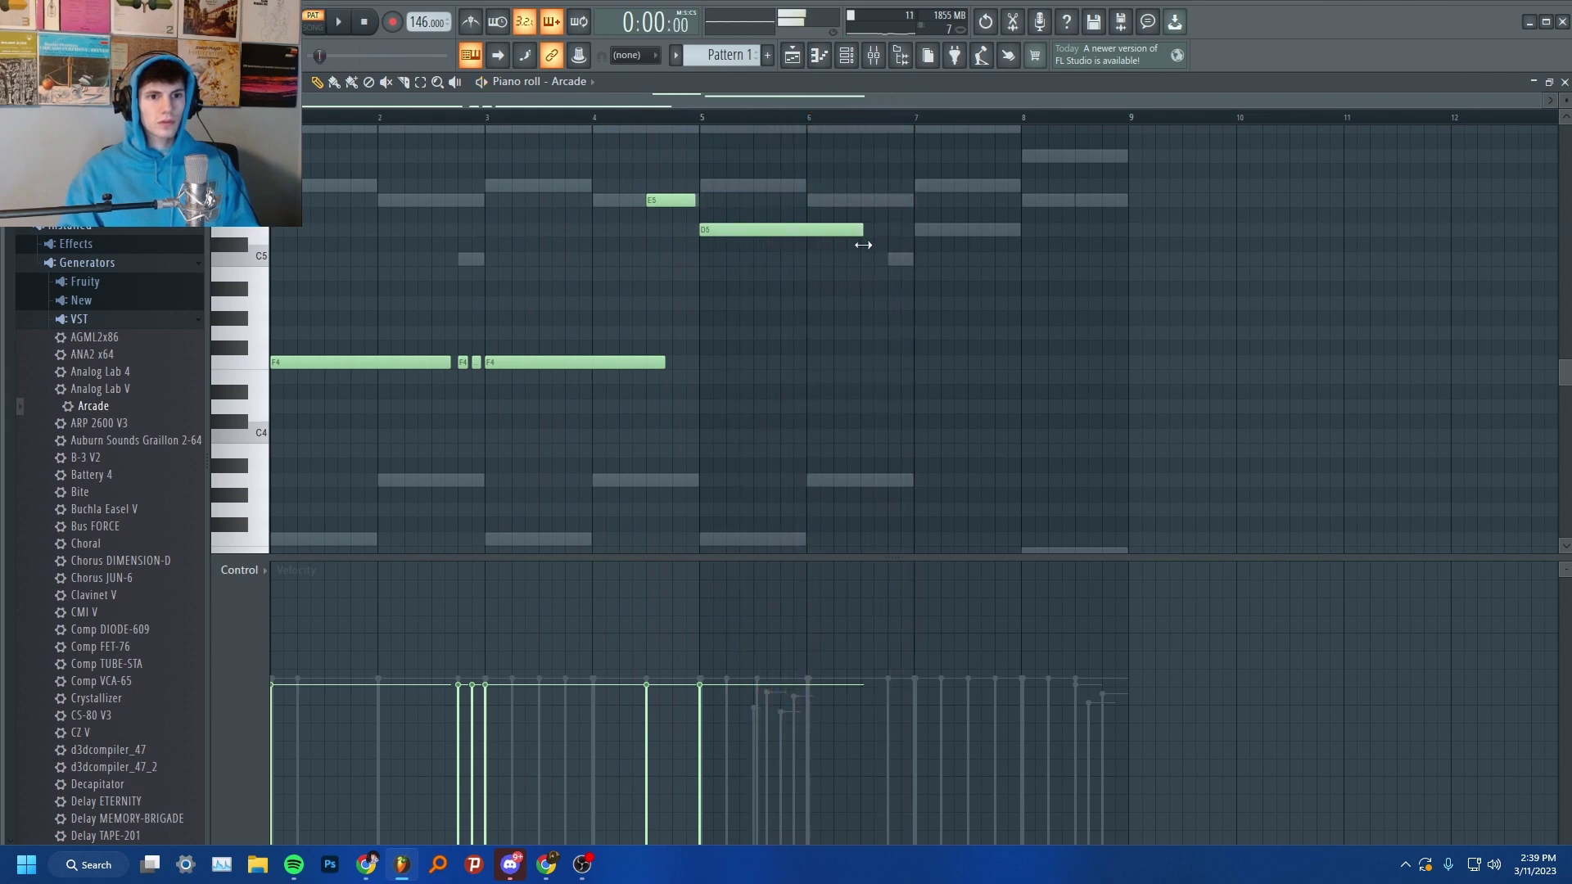
- Add two short D5 notes on bar 6's last beat and a long D5 from bar 7, extending bar 5's D5 to meet them
click(890, 231)
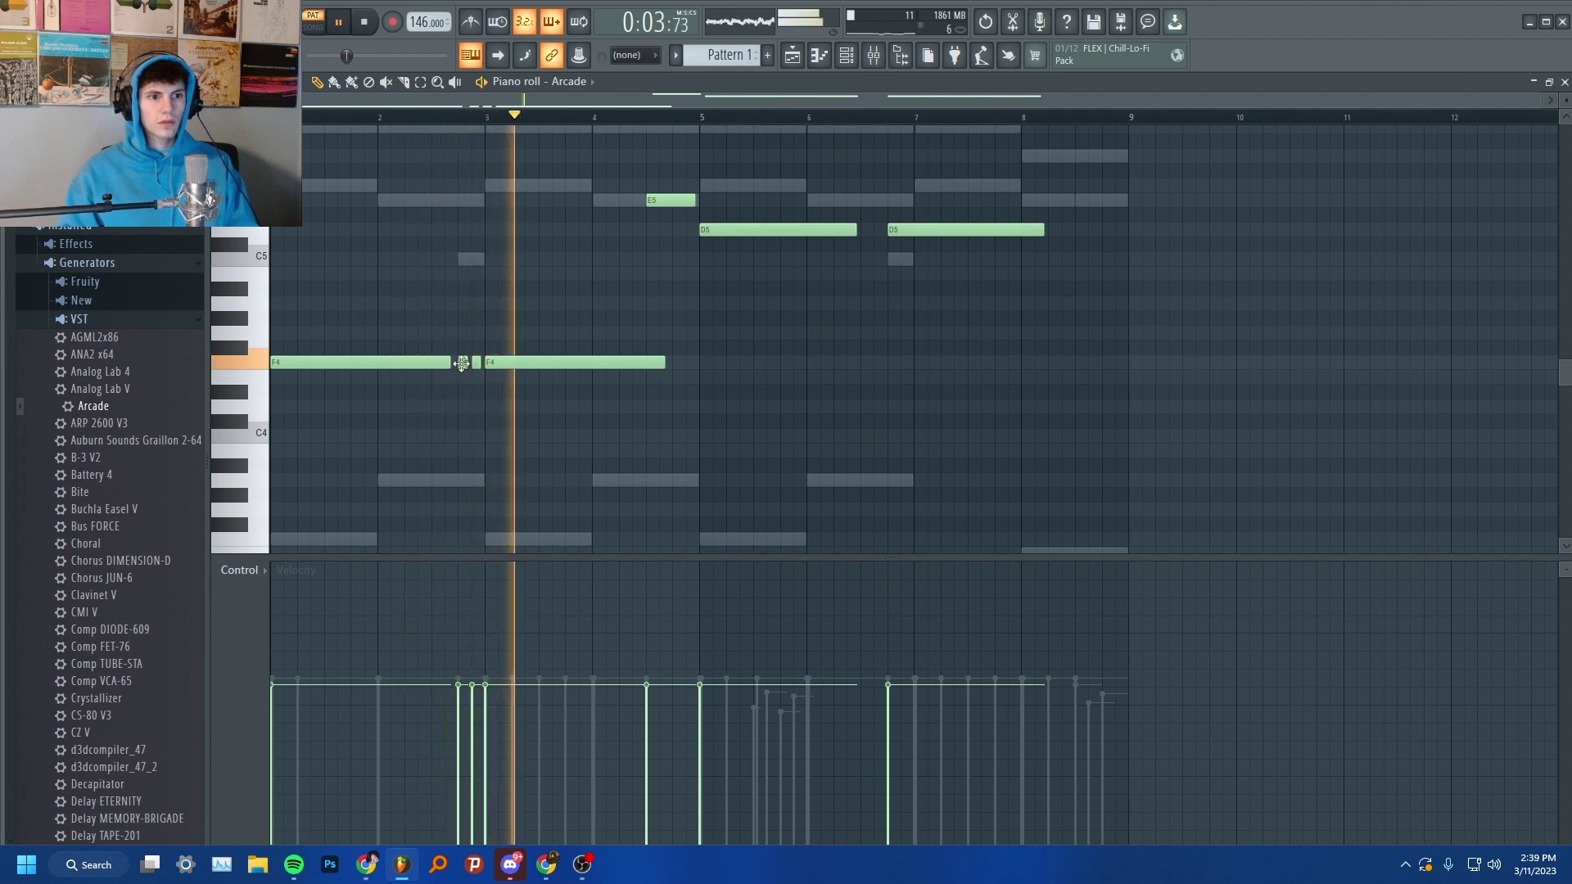
right_click(909, 231)
click(891, 231)
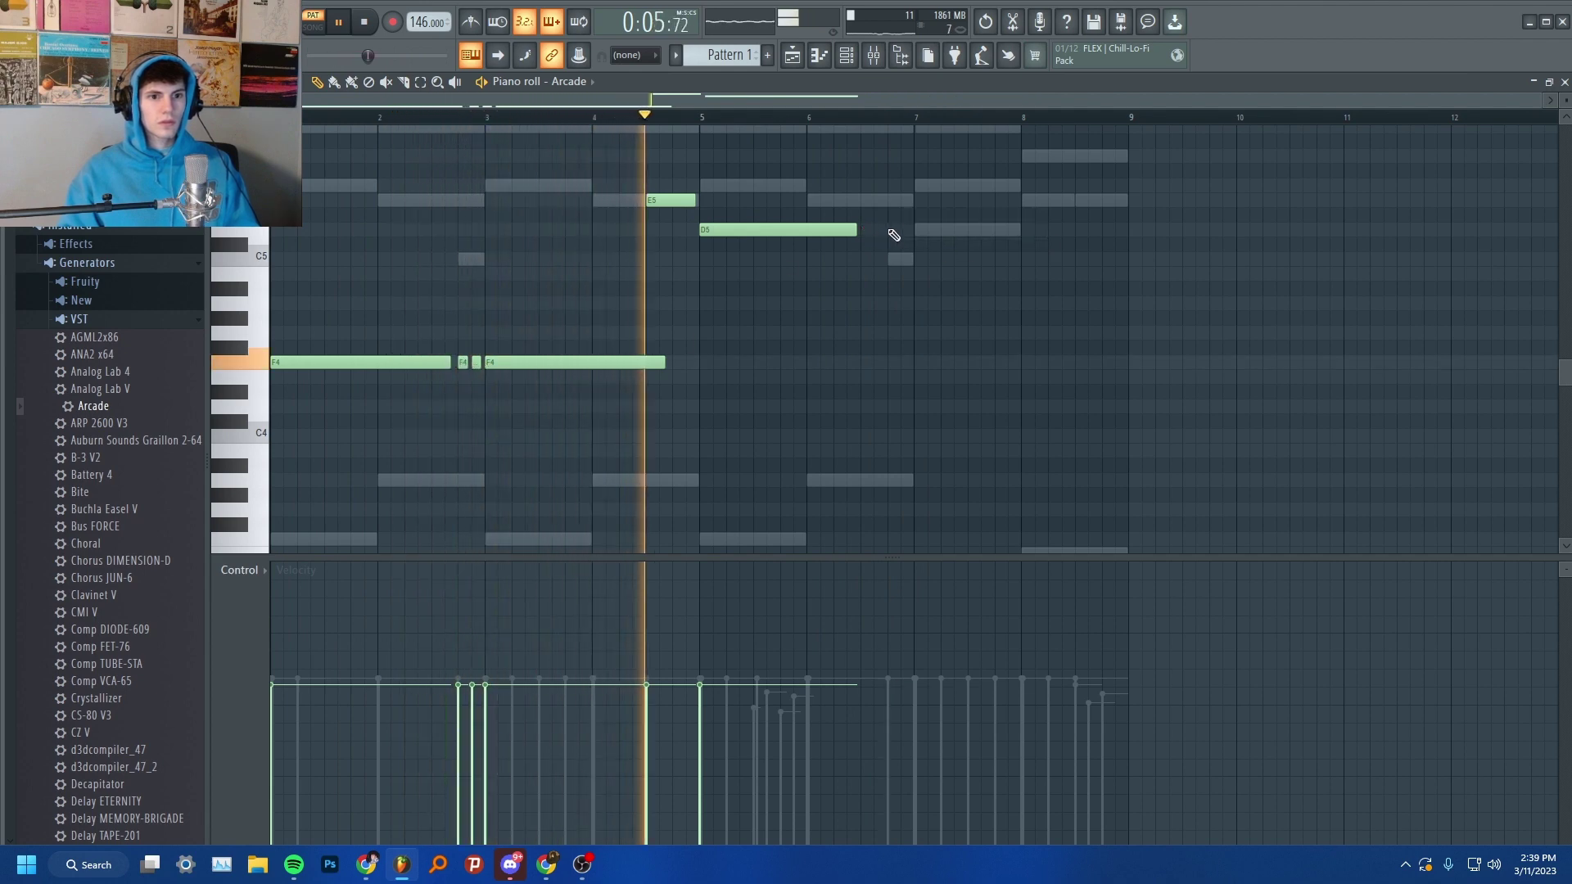
click(904, 230)
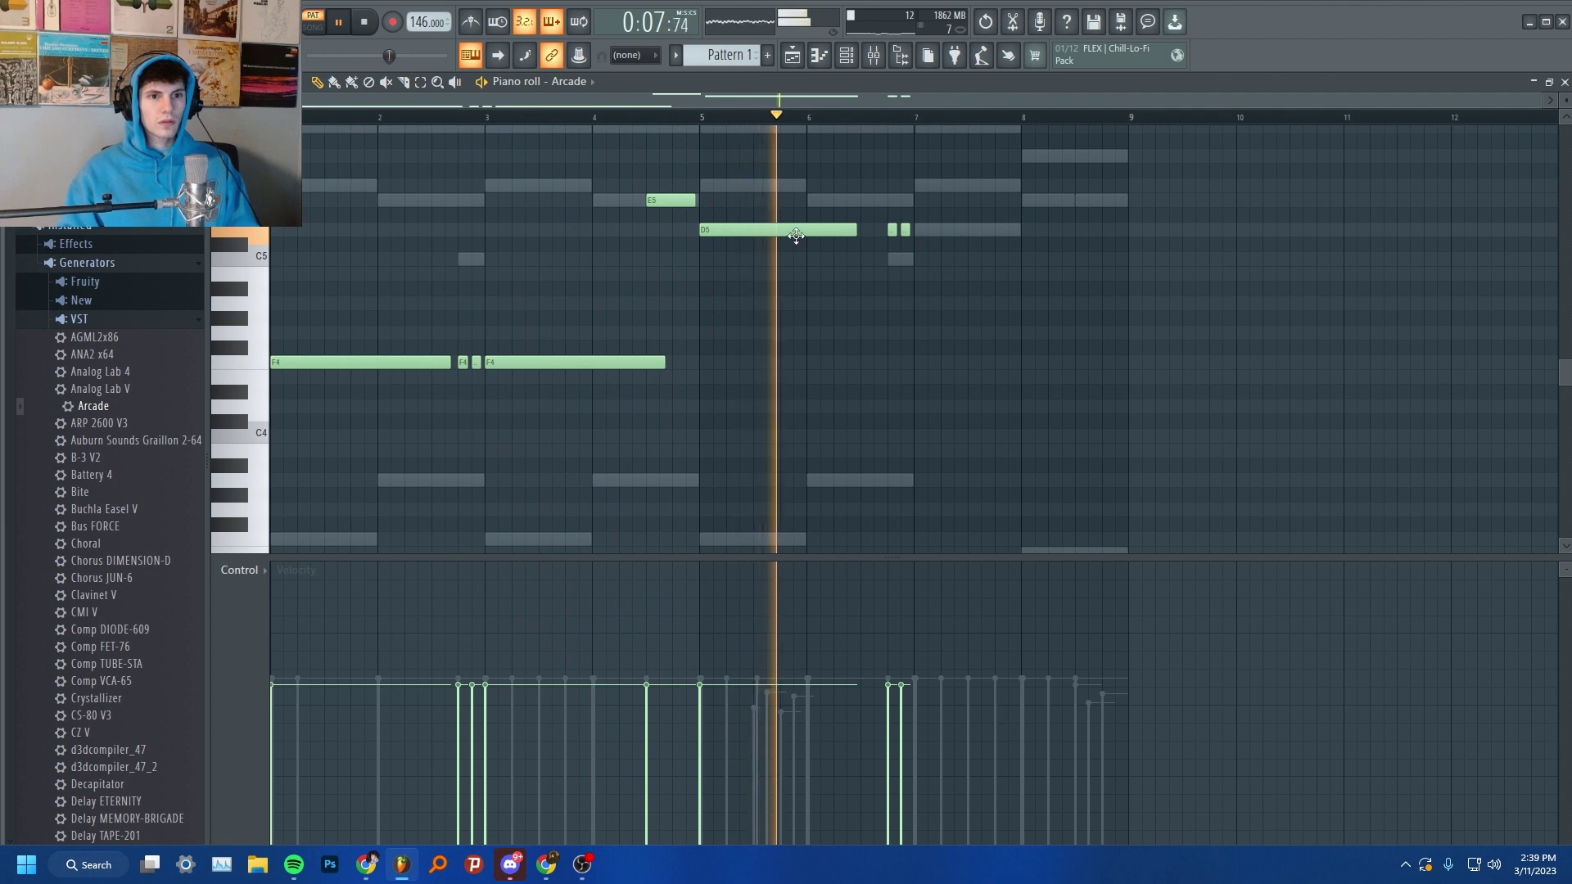
click(919, 230)
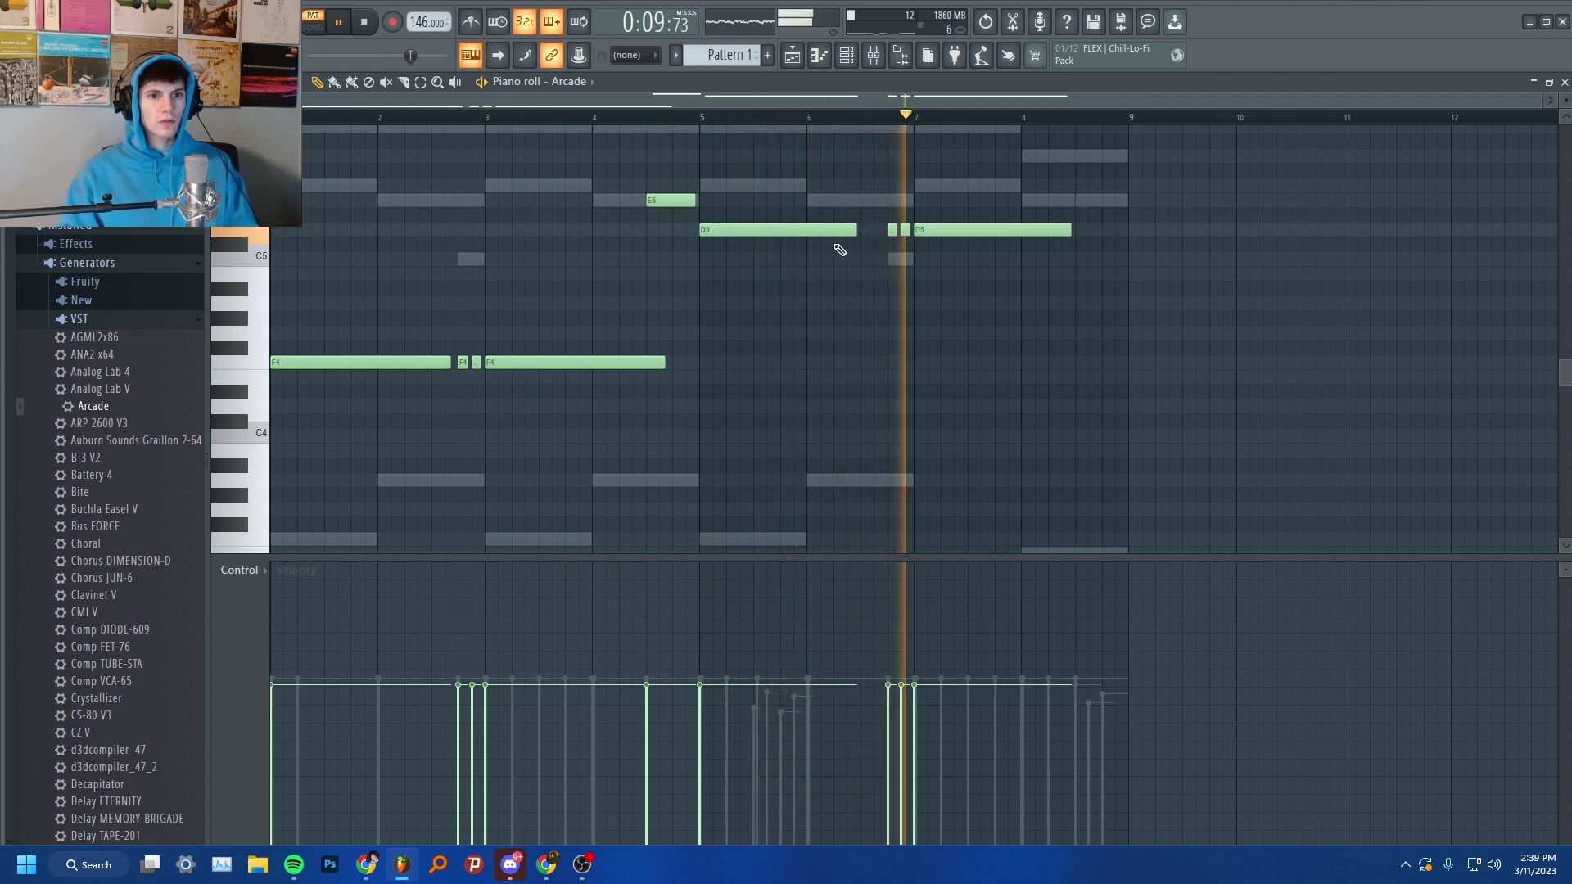
drag(854, 228, 880, 230)
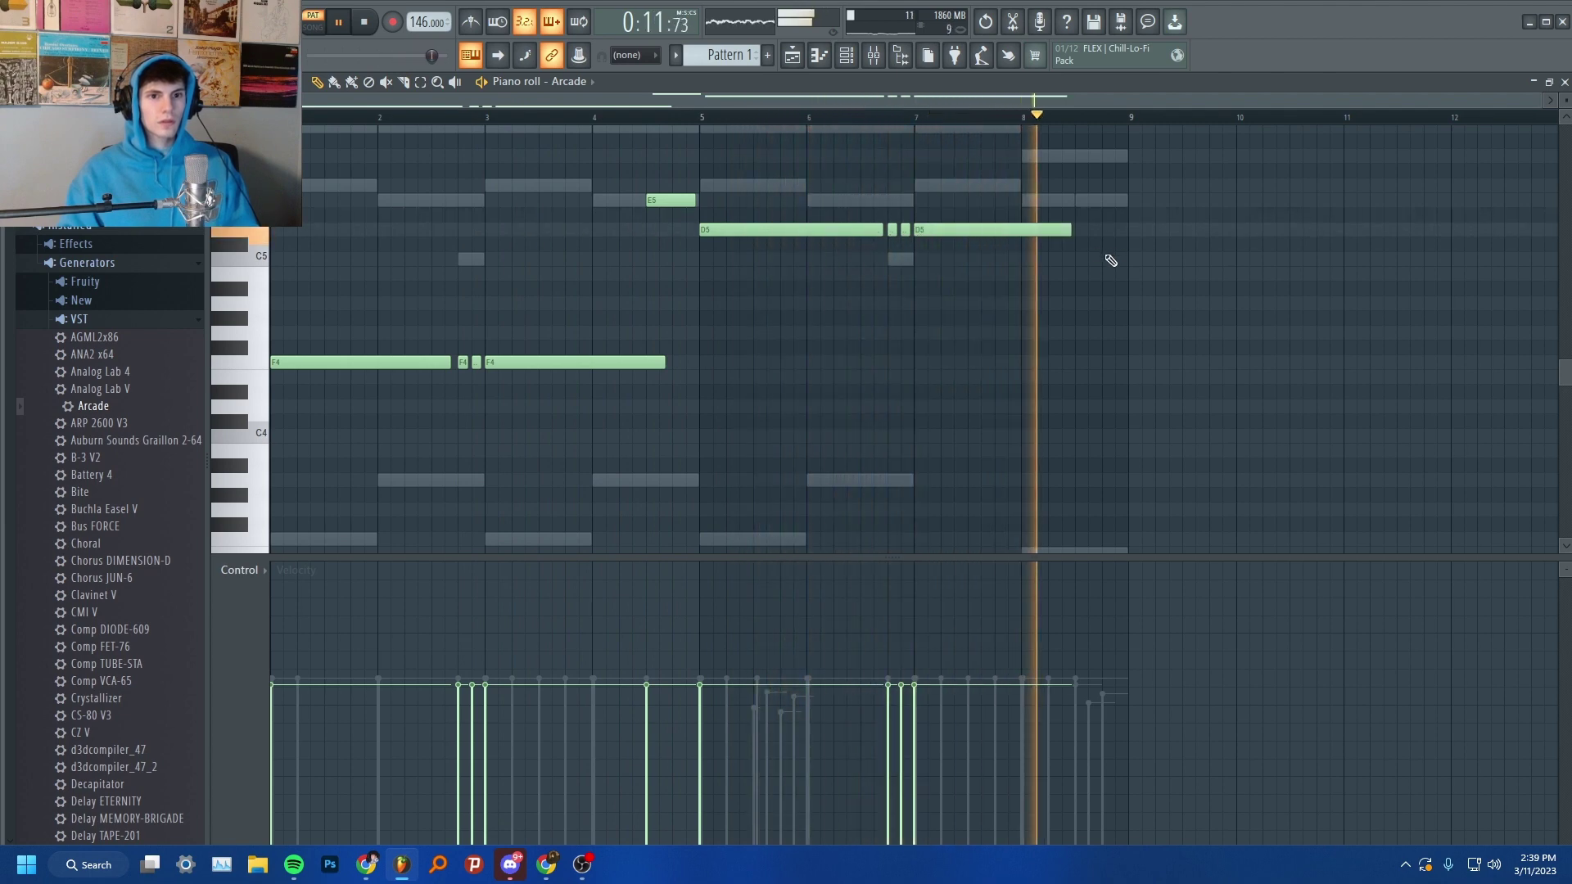
- Place a short A4 in the second half of bar 8, ending with the bar, and lower bar 4's short E5 to A4
click(1075, 273)
key(space)
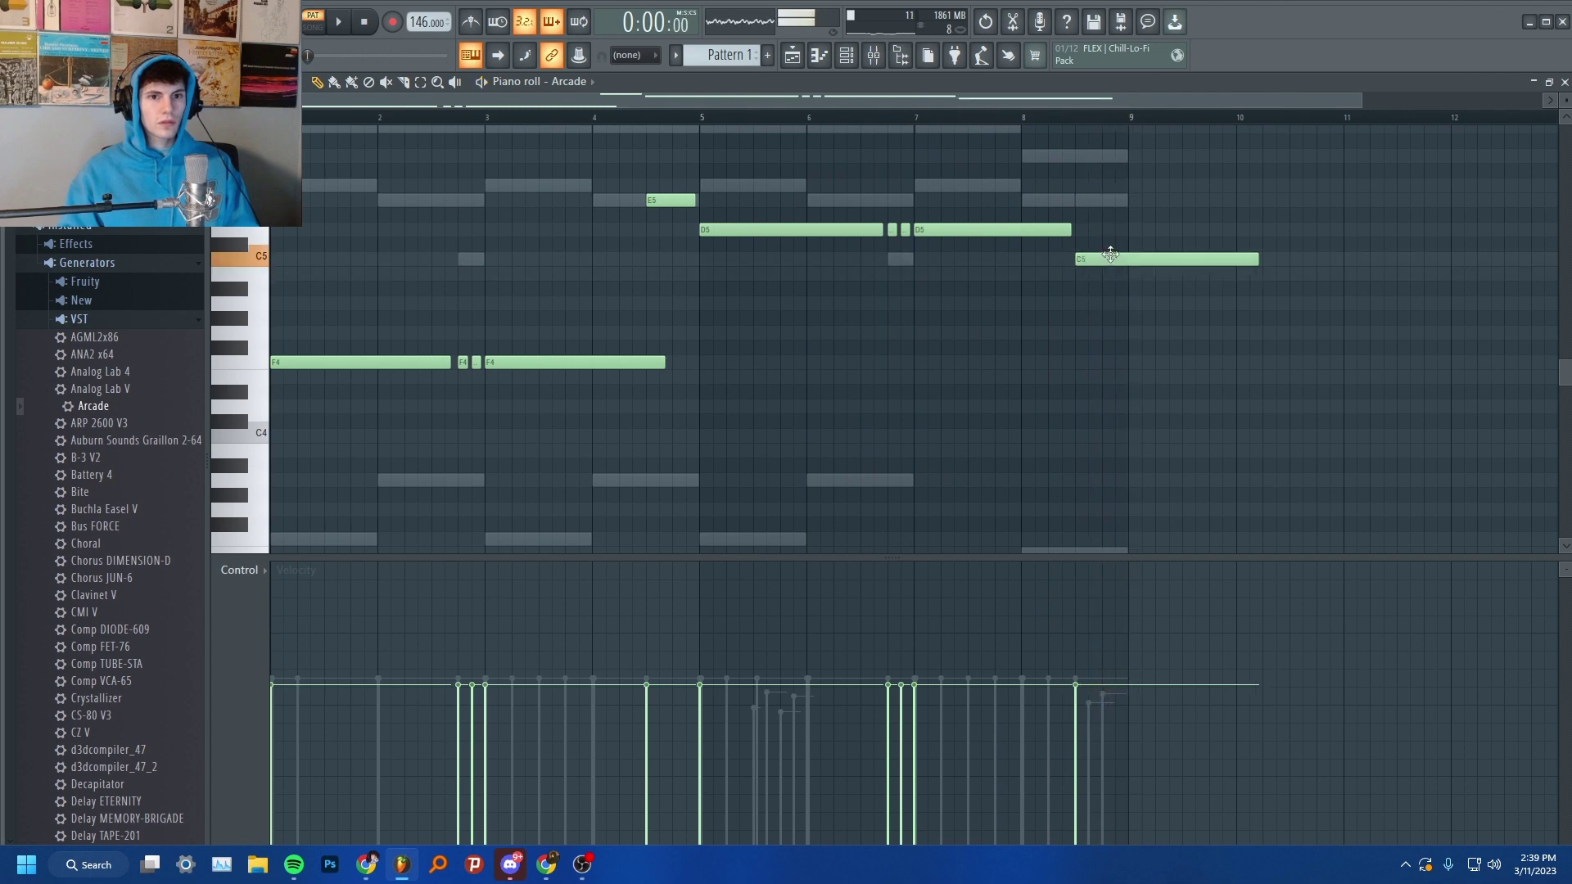
key(ctrl+z)
key(space)
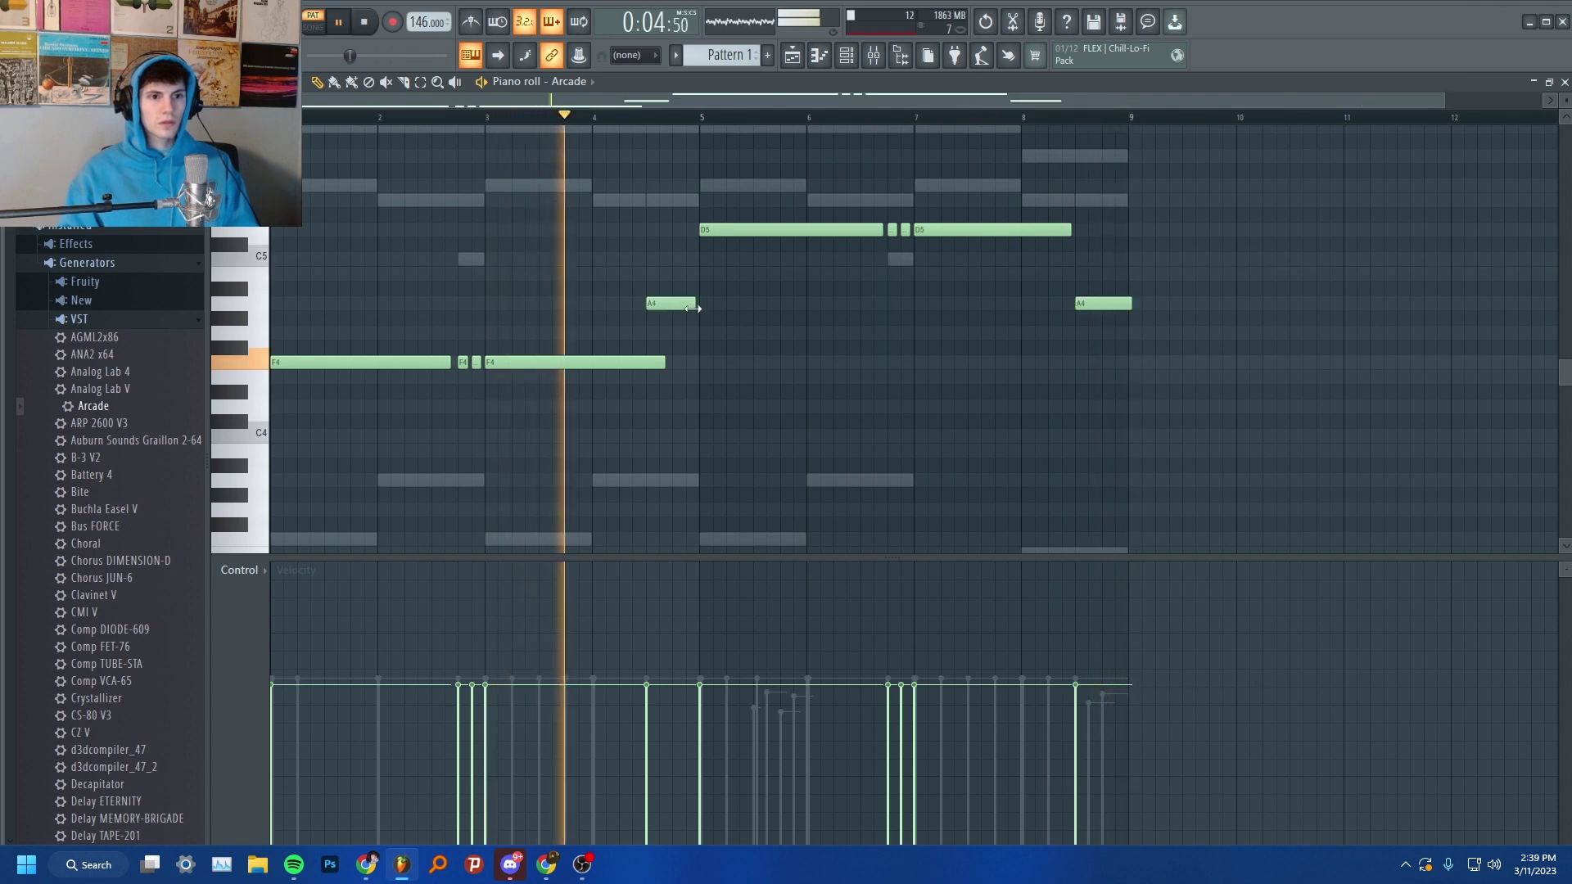
drag(1132, 303, 1125, 303)
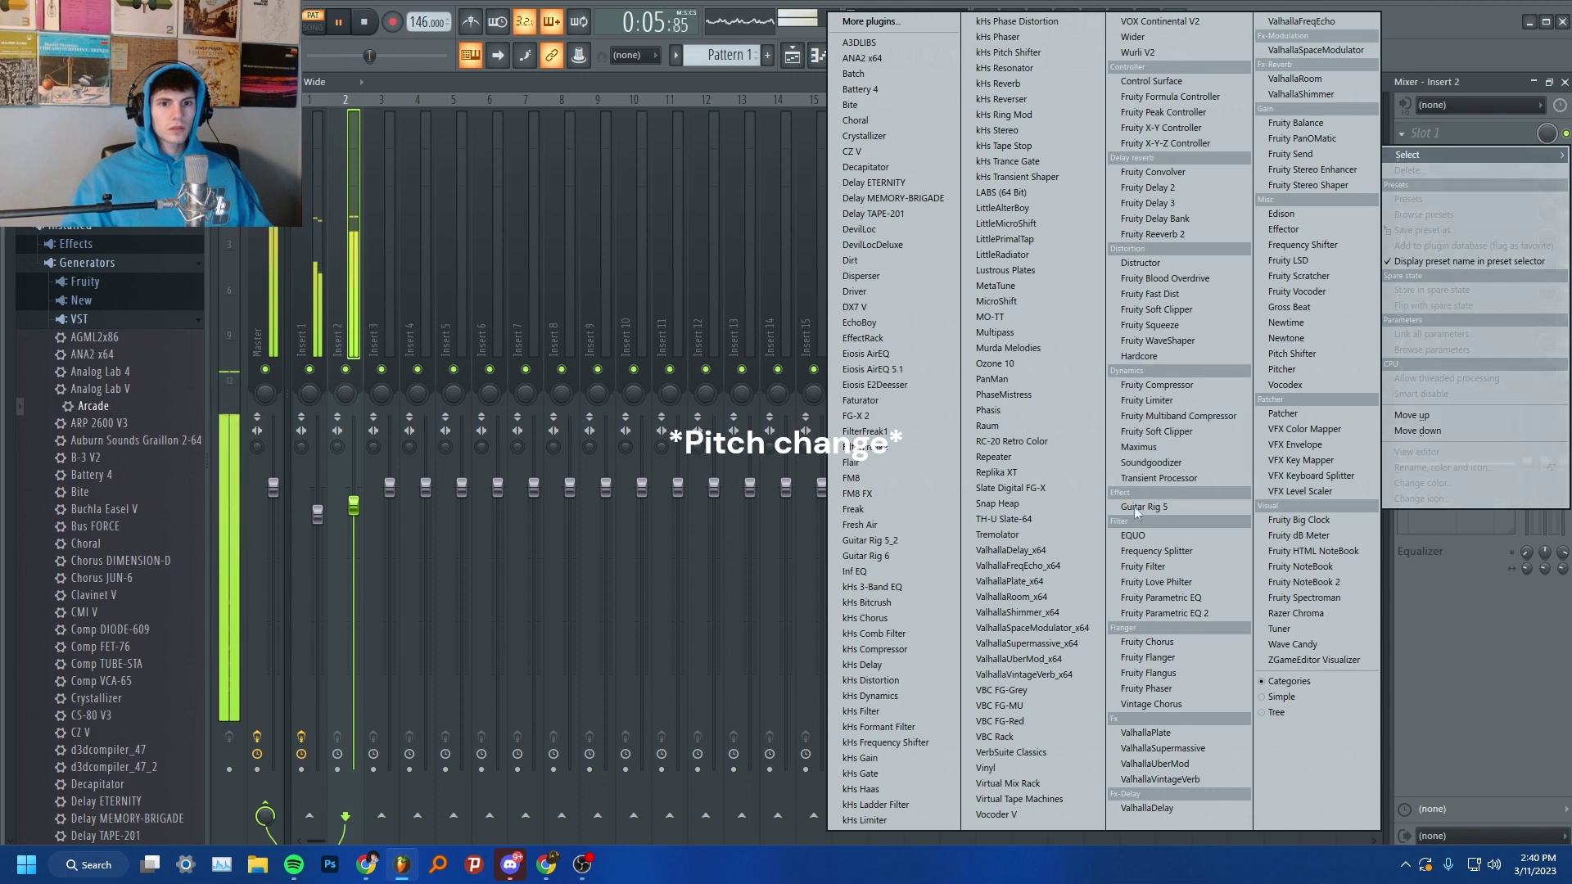
- Load ValhallaVintageVerb_x64 on Insert 2 and lower its mix to 9.2 %
click(1048, 675)
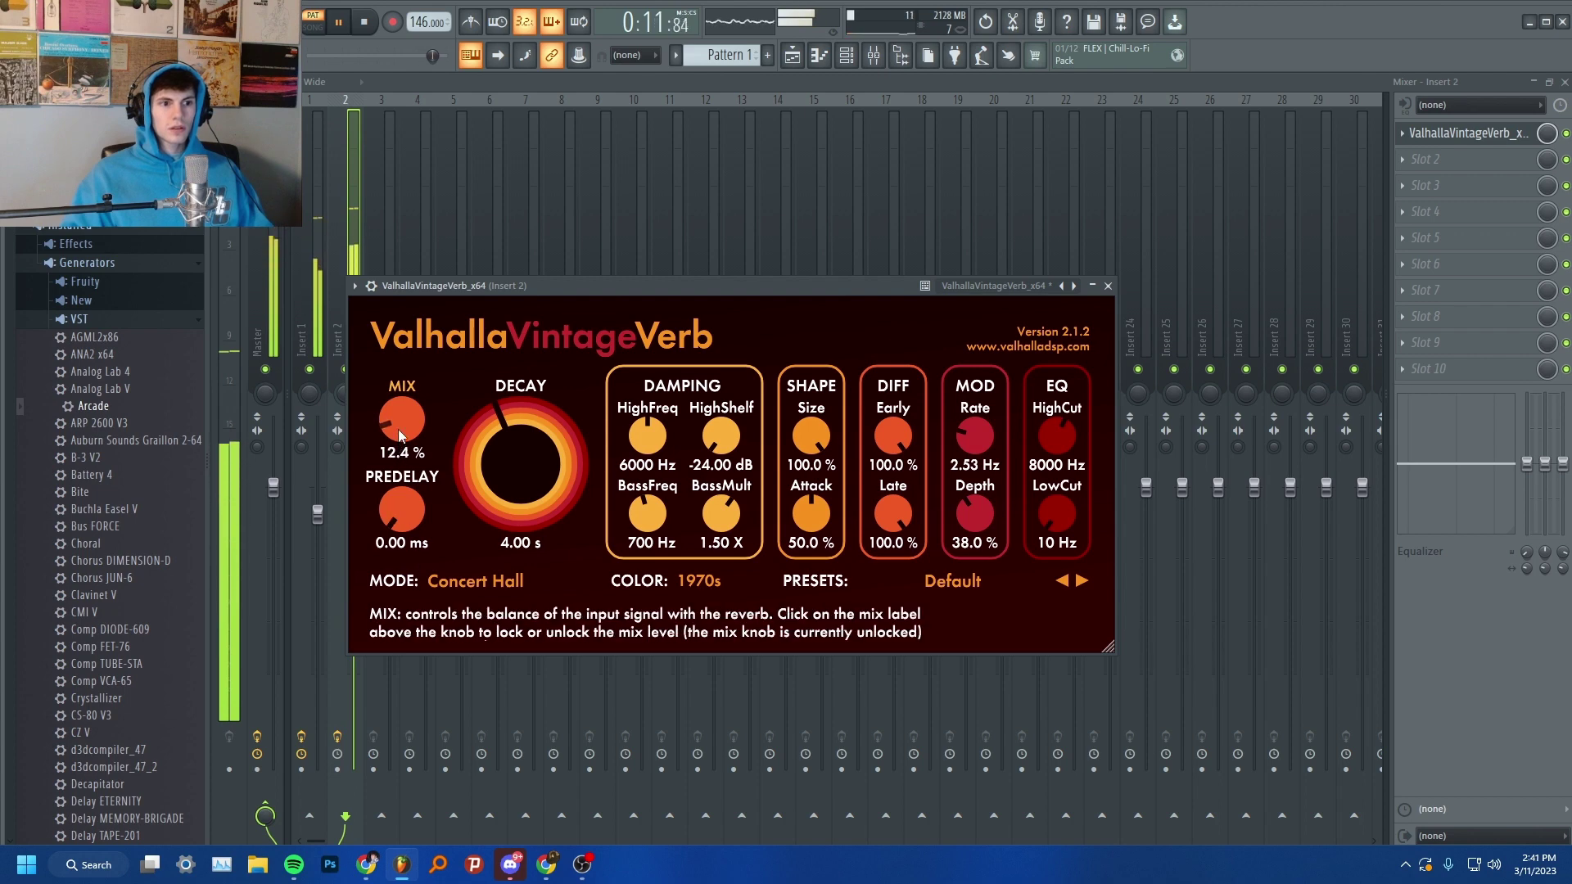
drag(401, 434, 756, 501)
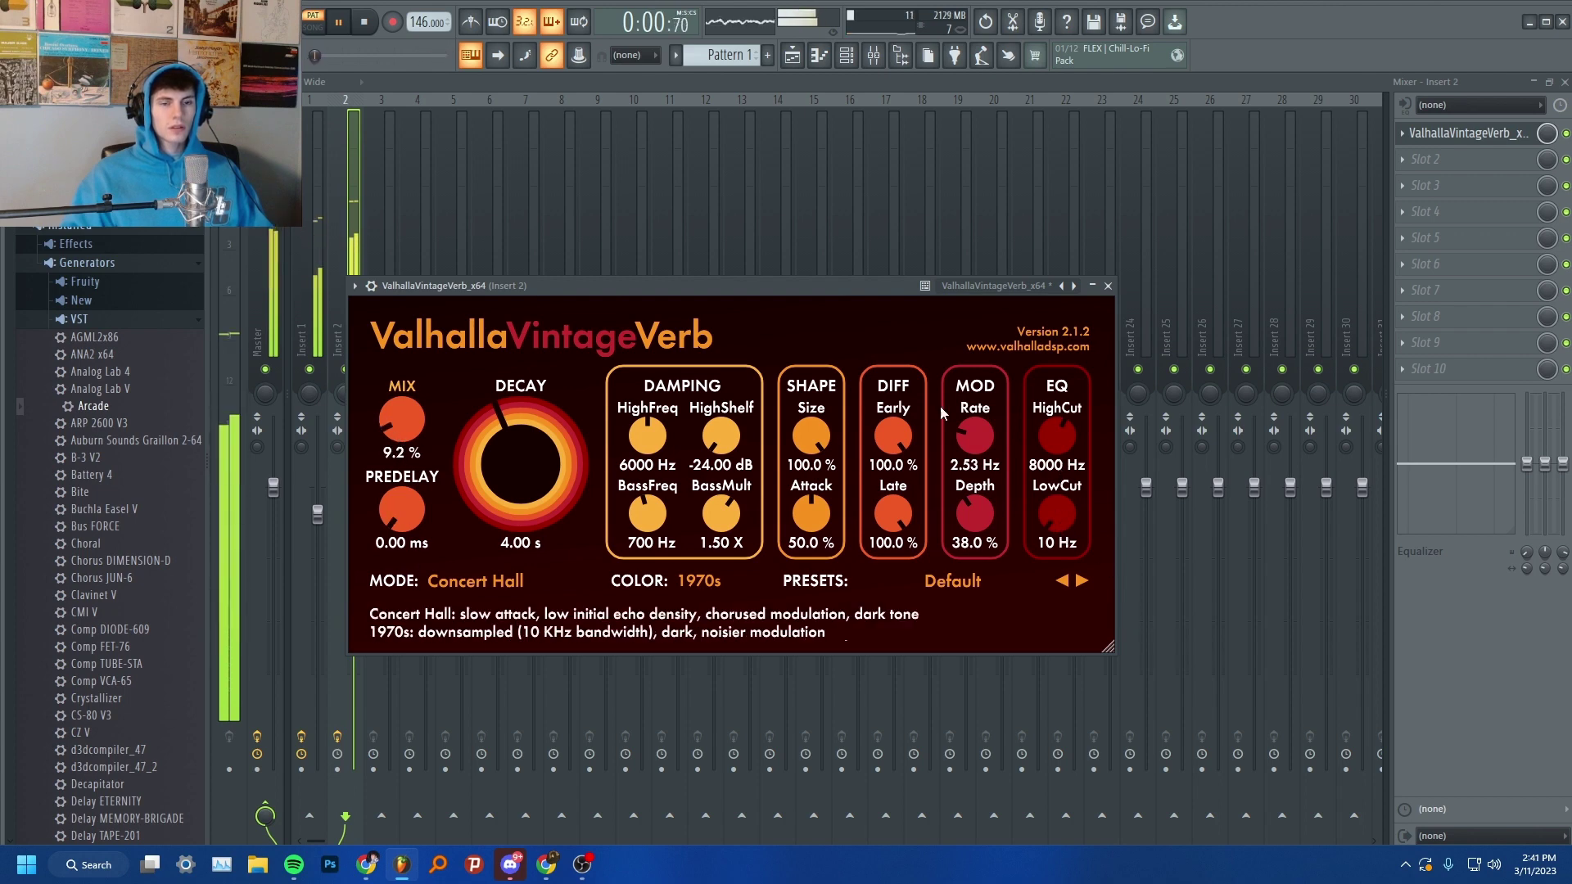
- Bring up Arcade's piano roll and slightly shorten the end of the long D5 that starts at bar 7
click(873, 57)
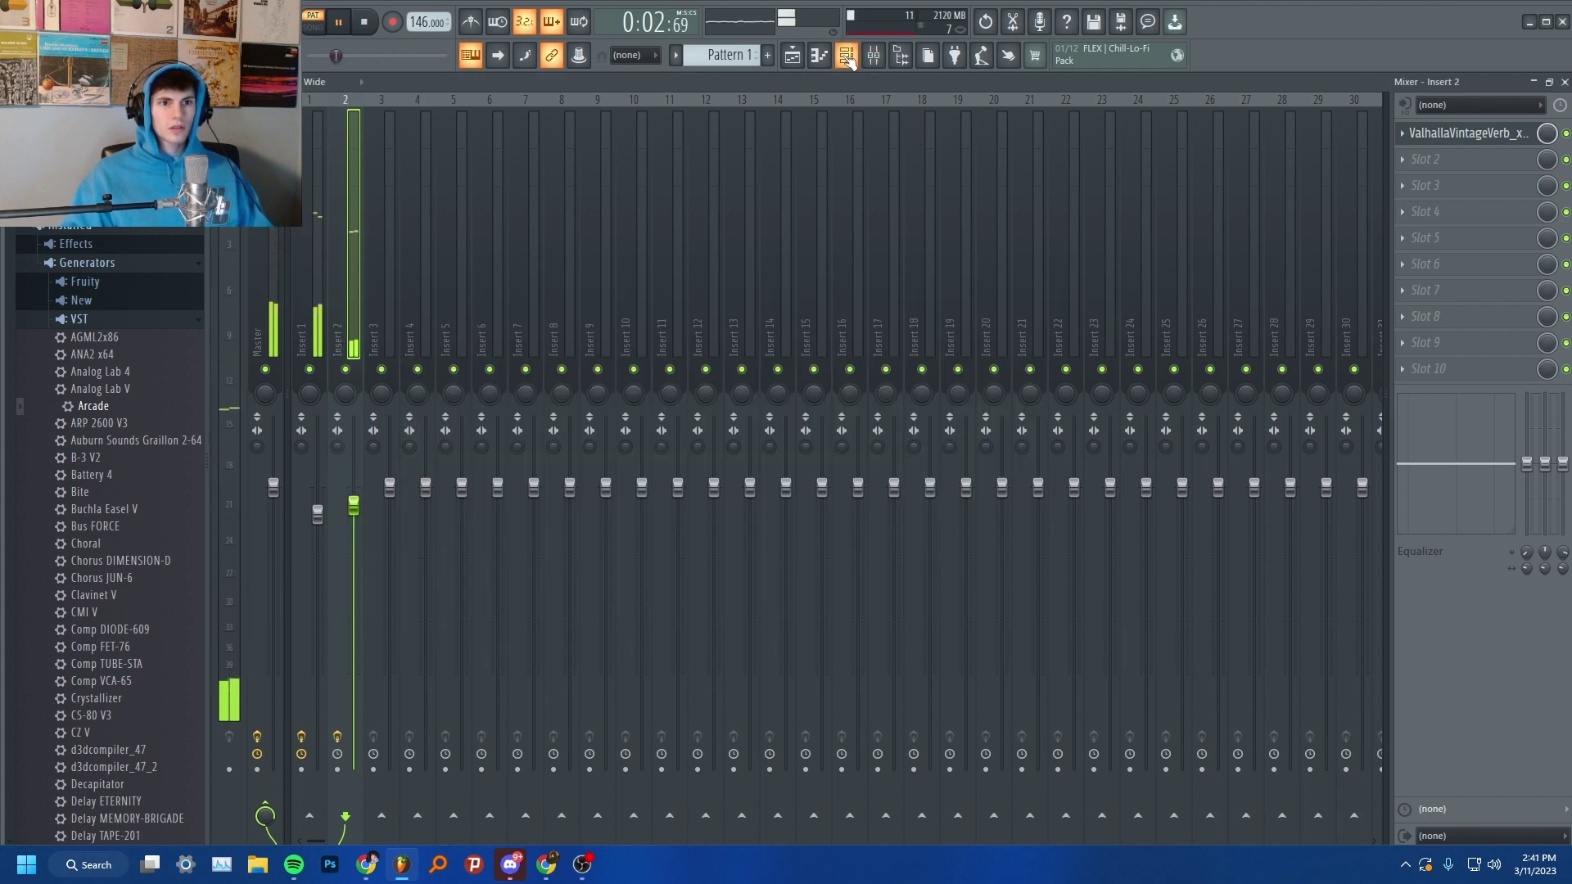
click(847, 59)
click(1351, 241)
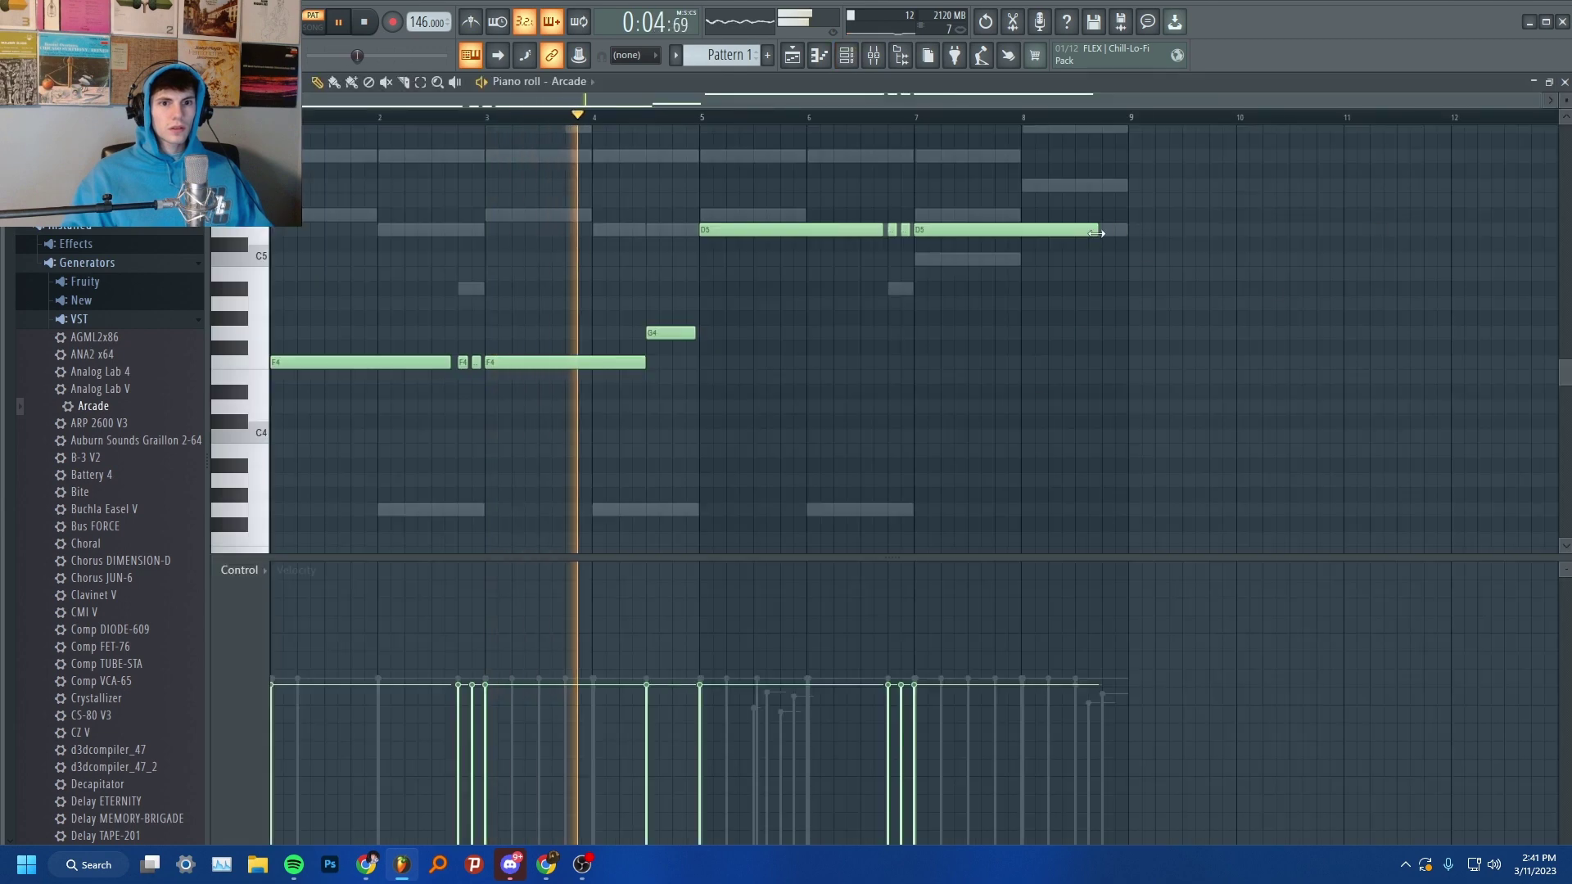
drag(1096, 233, 1090, 234)
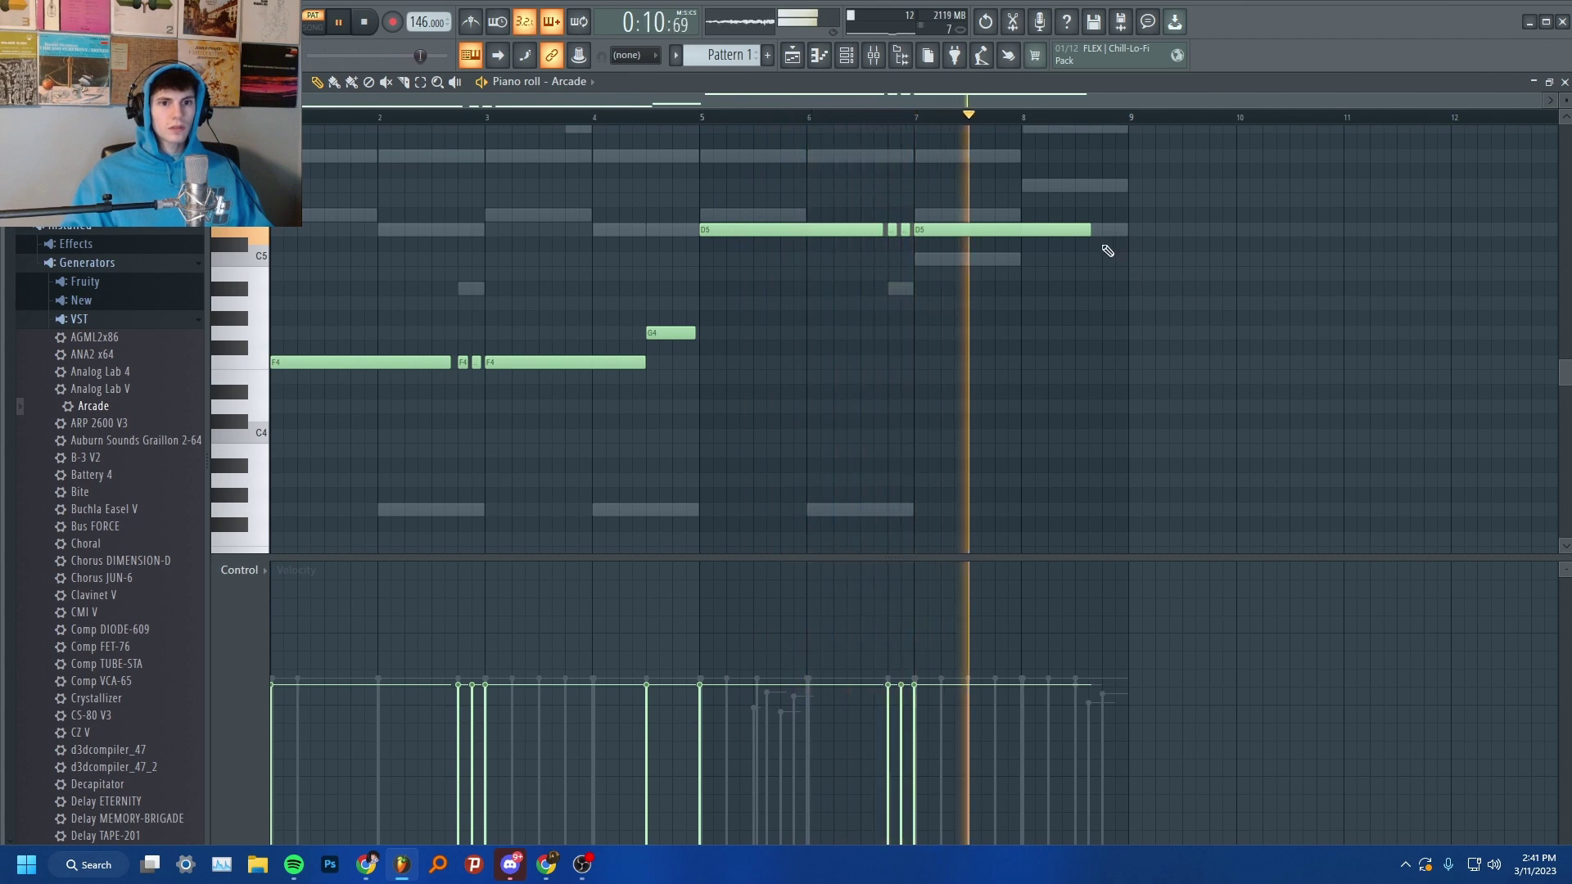
- Place short B5 notes in the second half of bars 2, 6 and 8
key(space)
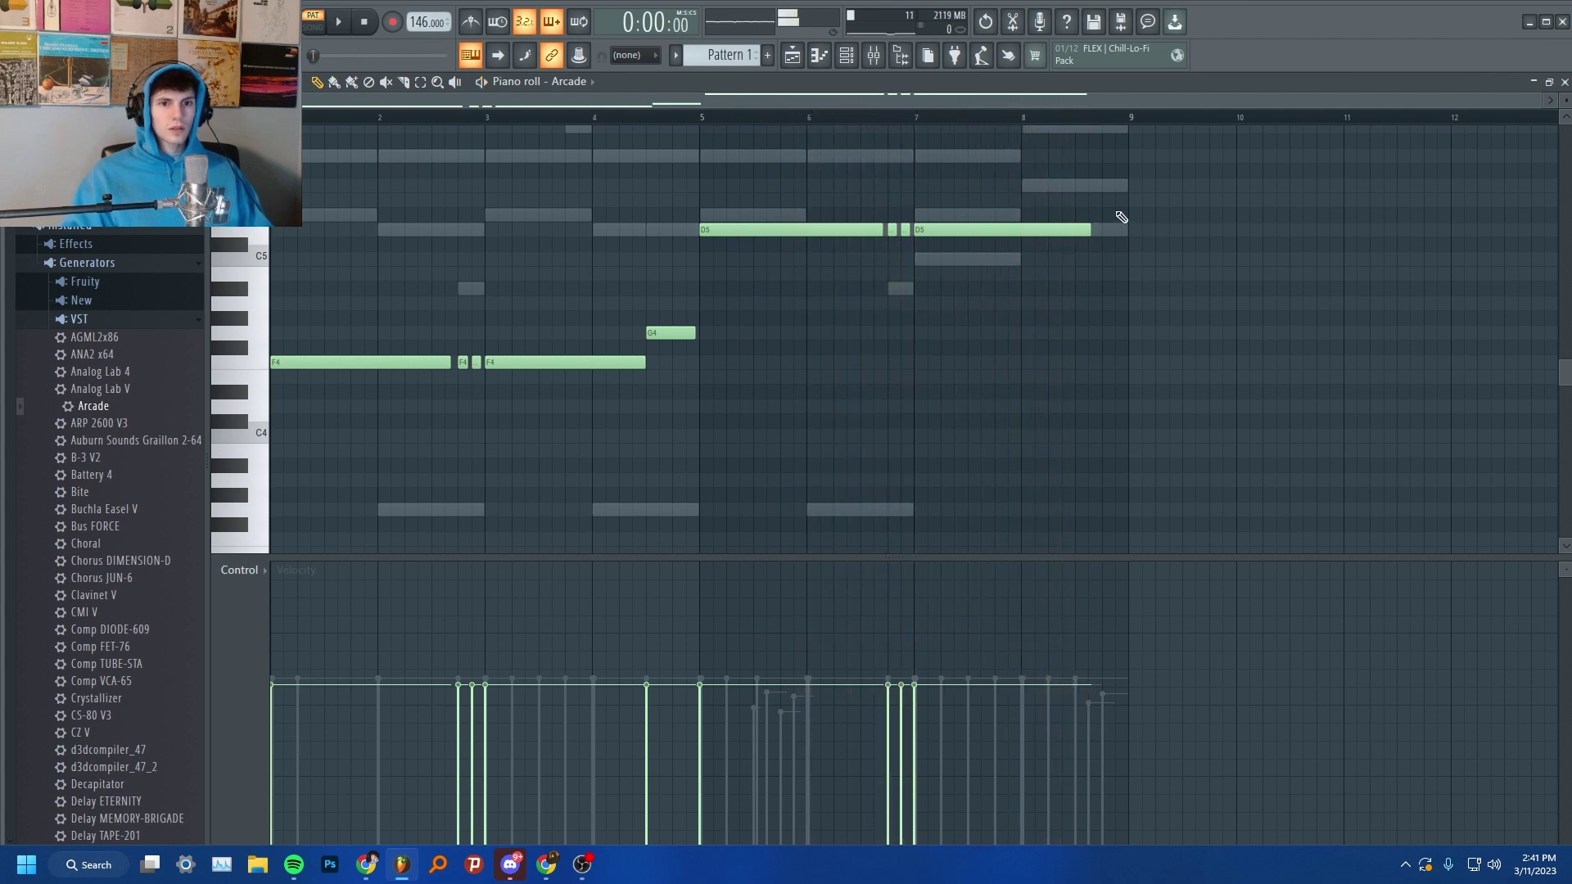
drag(1076, 129, 1073, 146)
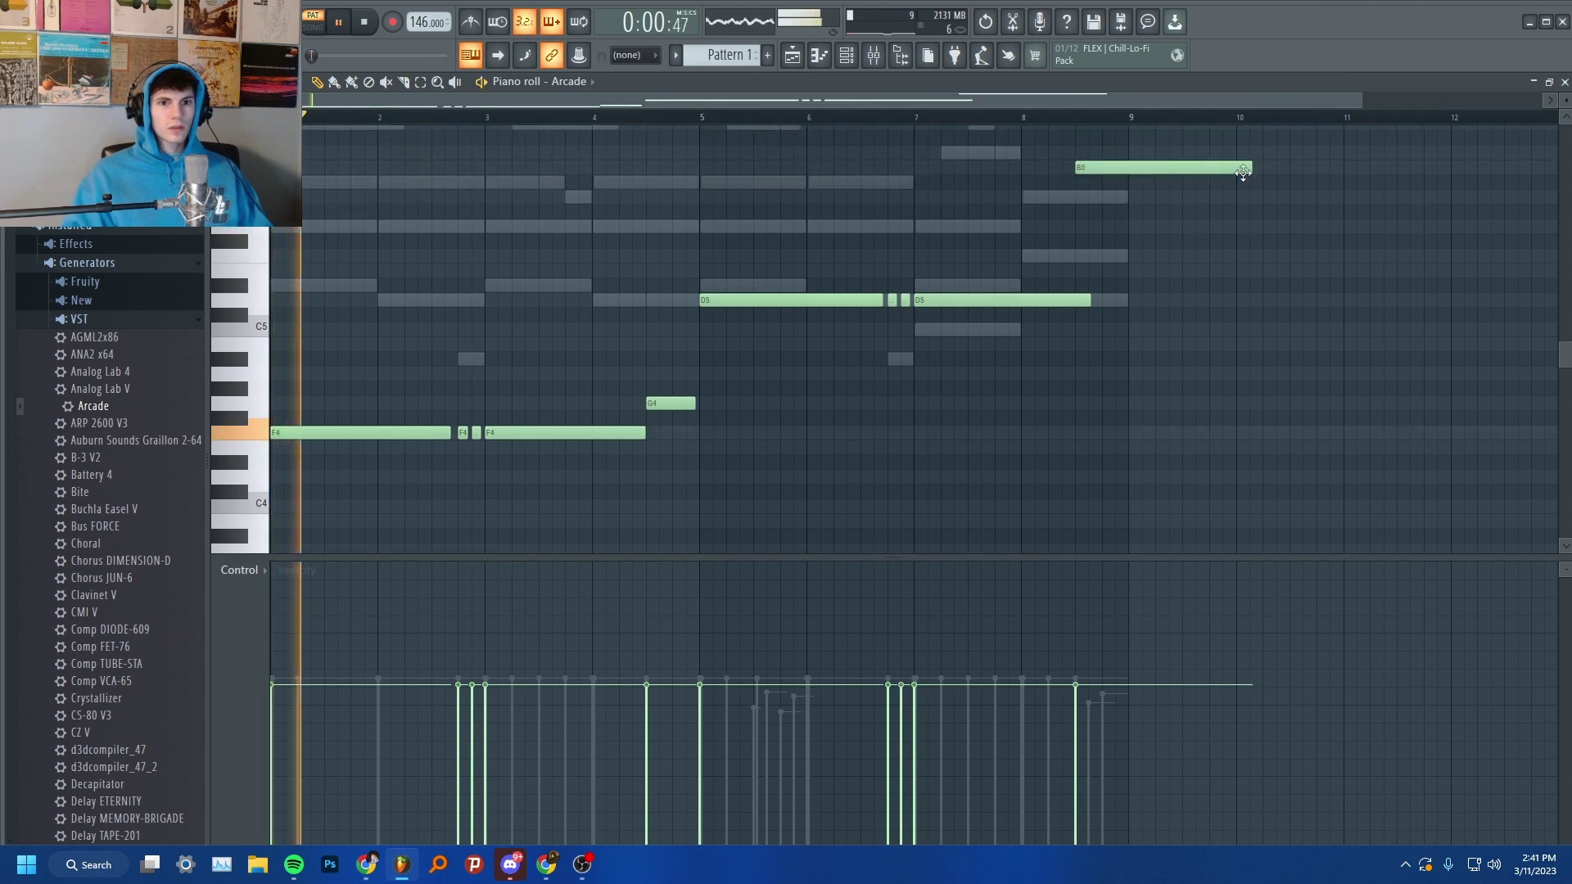
drag(1243, 170, 1124, 170)
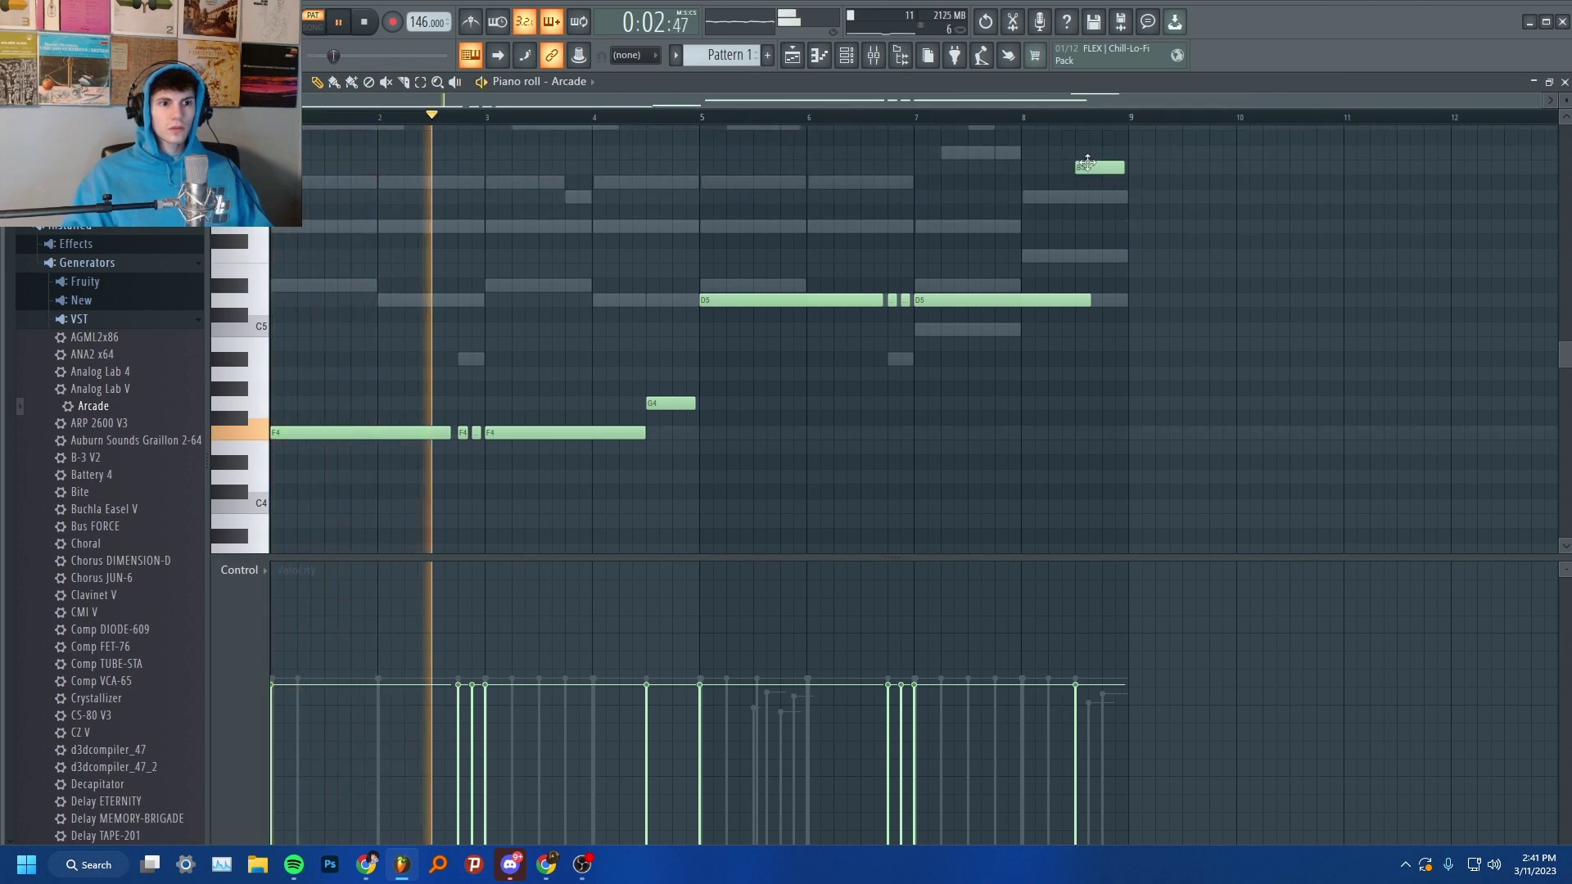
key(space)
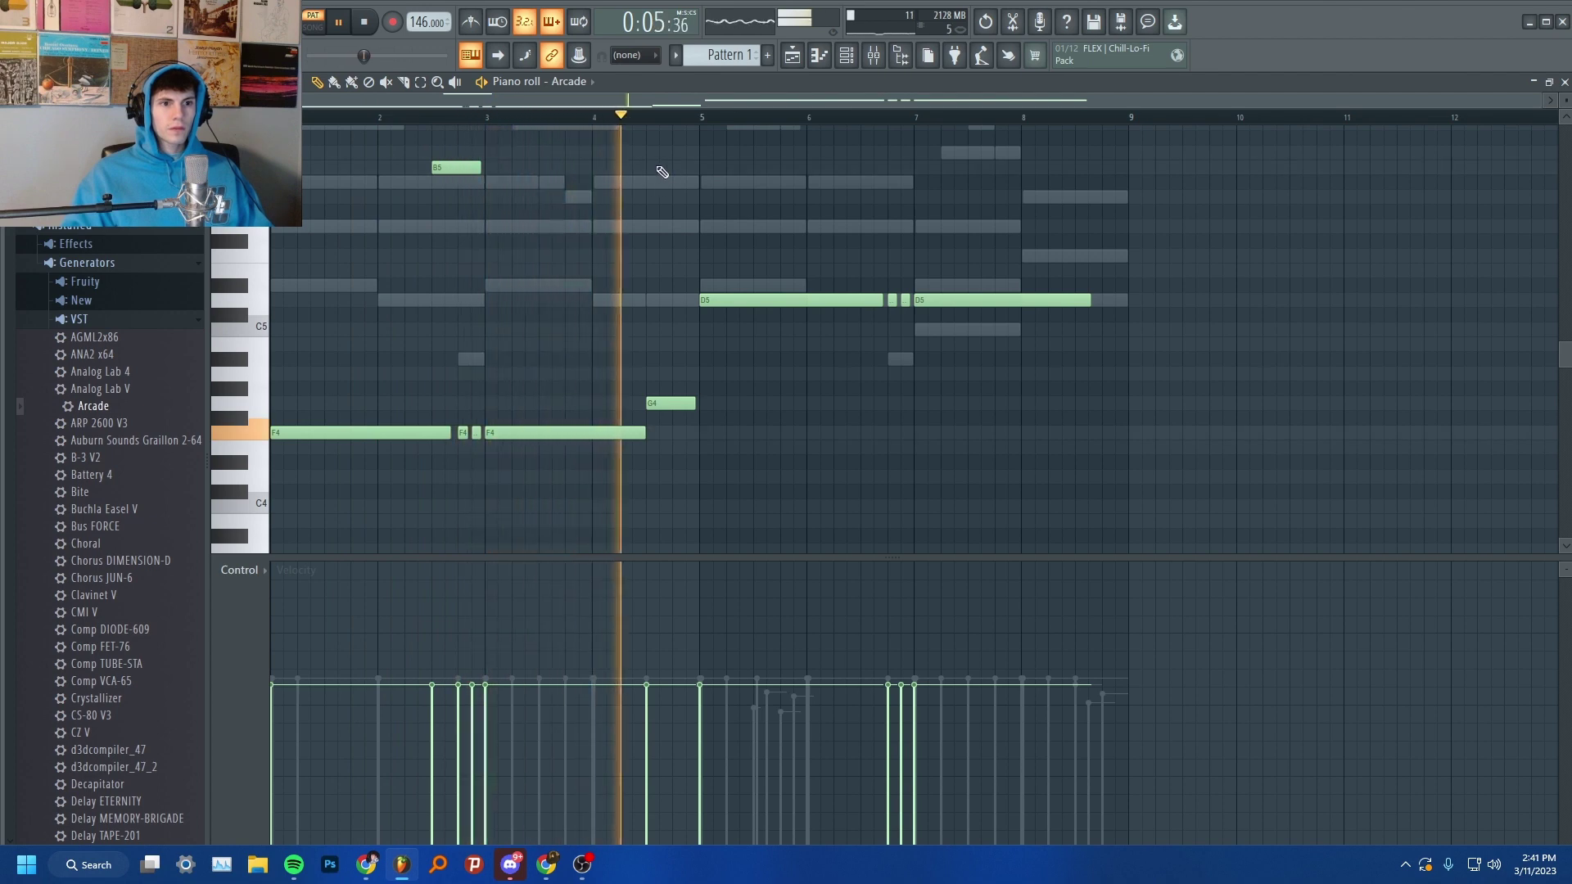
click(861, 169)
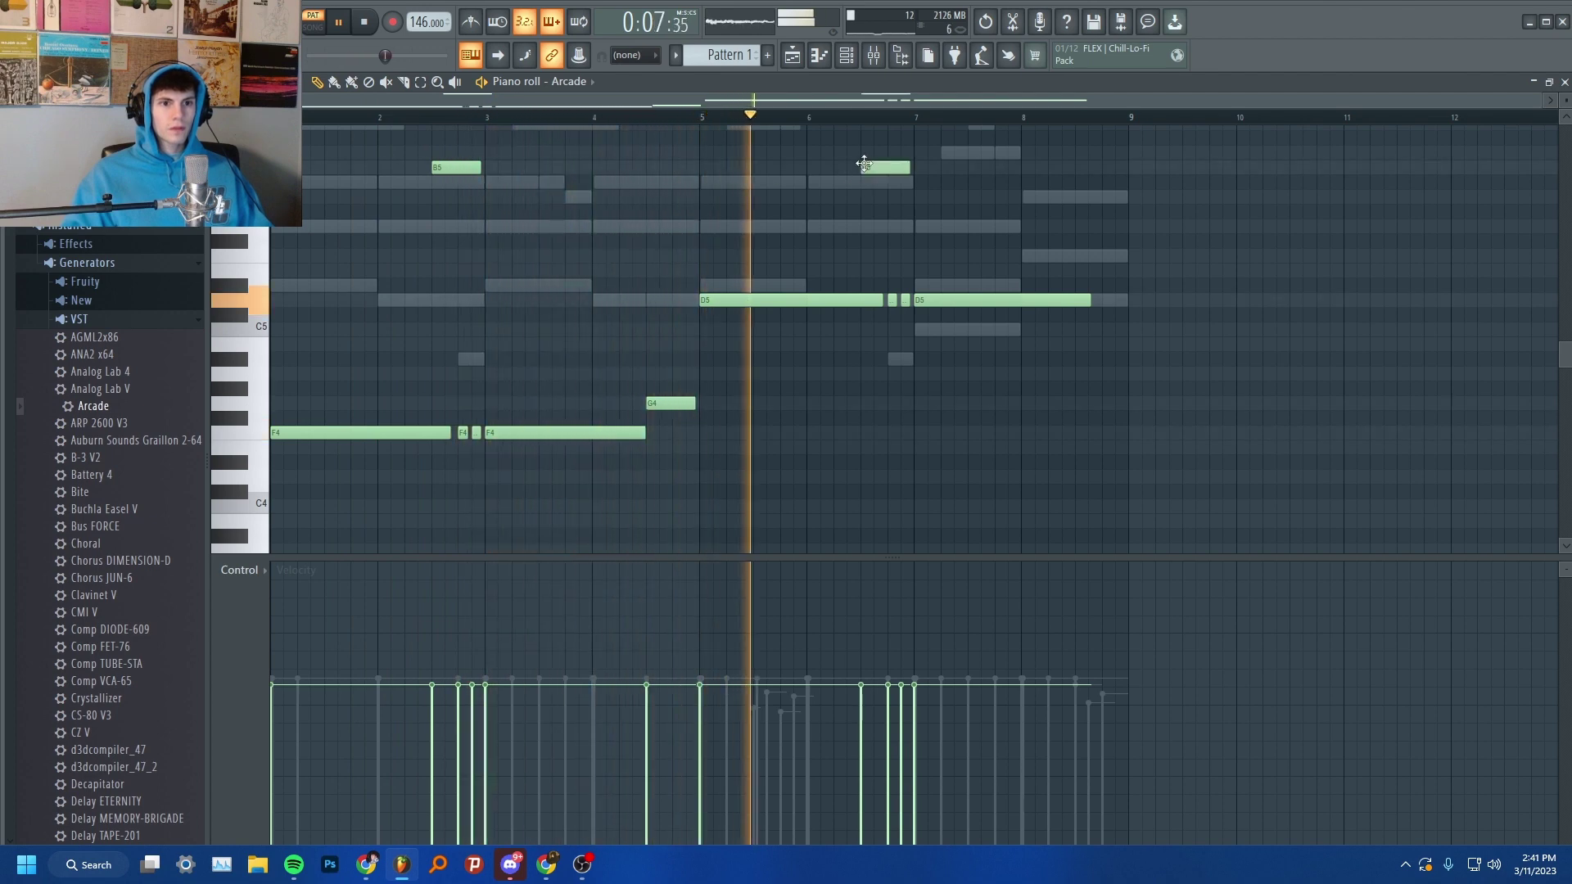
click(1077, 170)
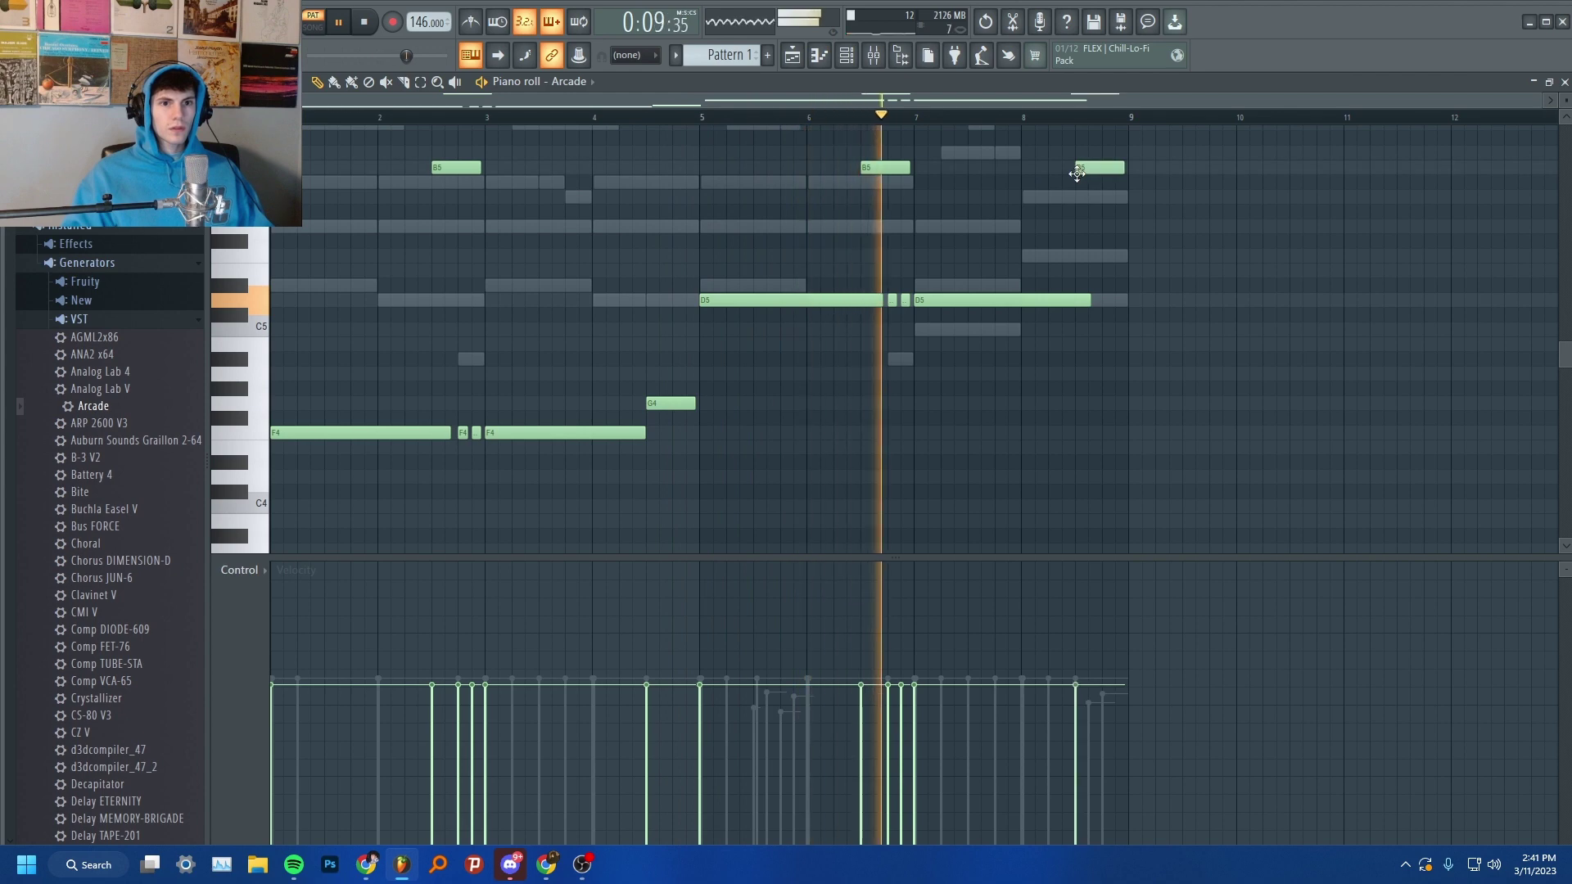
- Replace bar 8's short B5 with a G4, and remove and re-place the B5 in the second half of bar 6
right_click(888, 168)
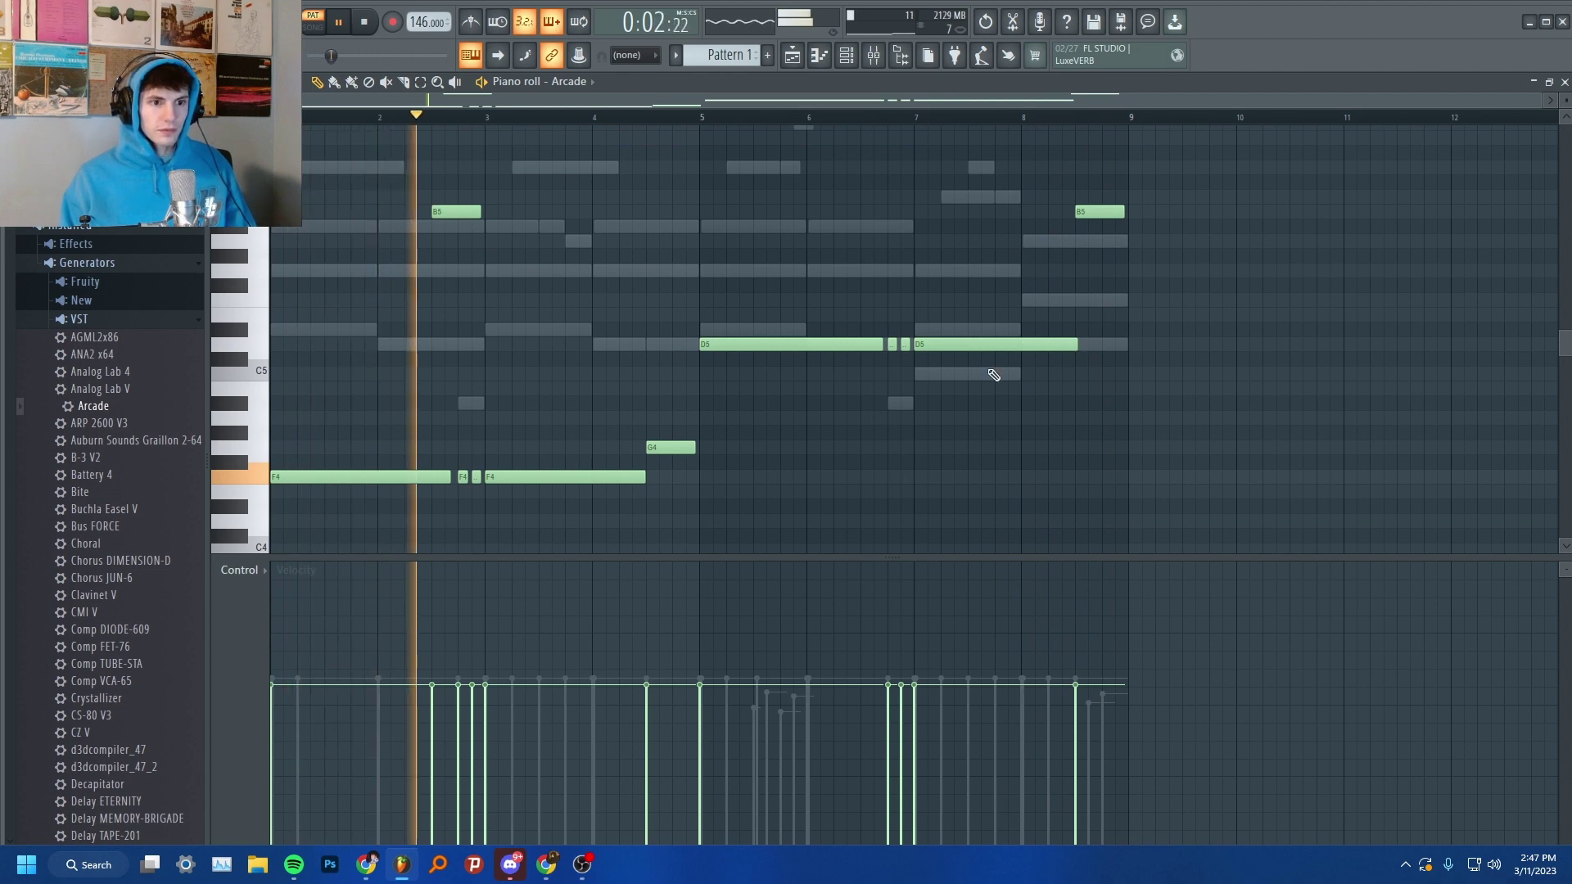
click(1084, 448)
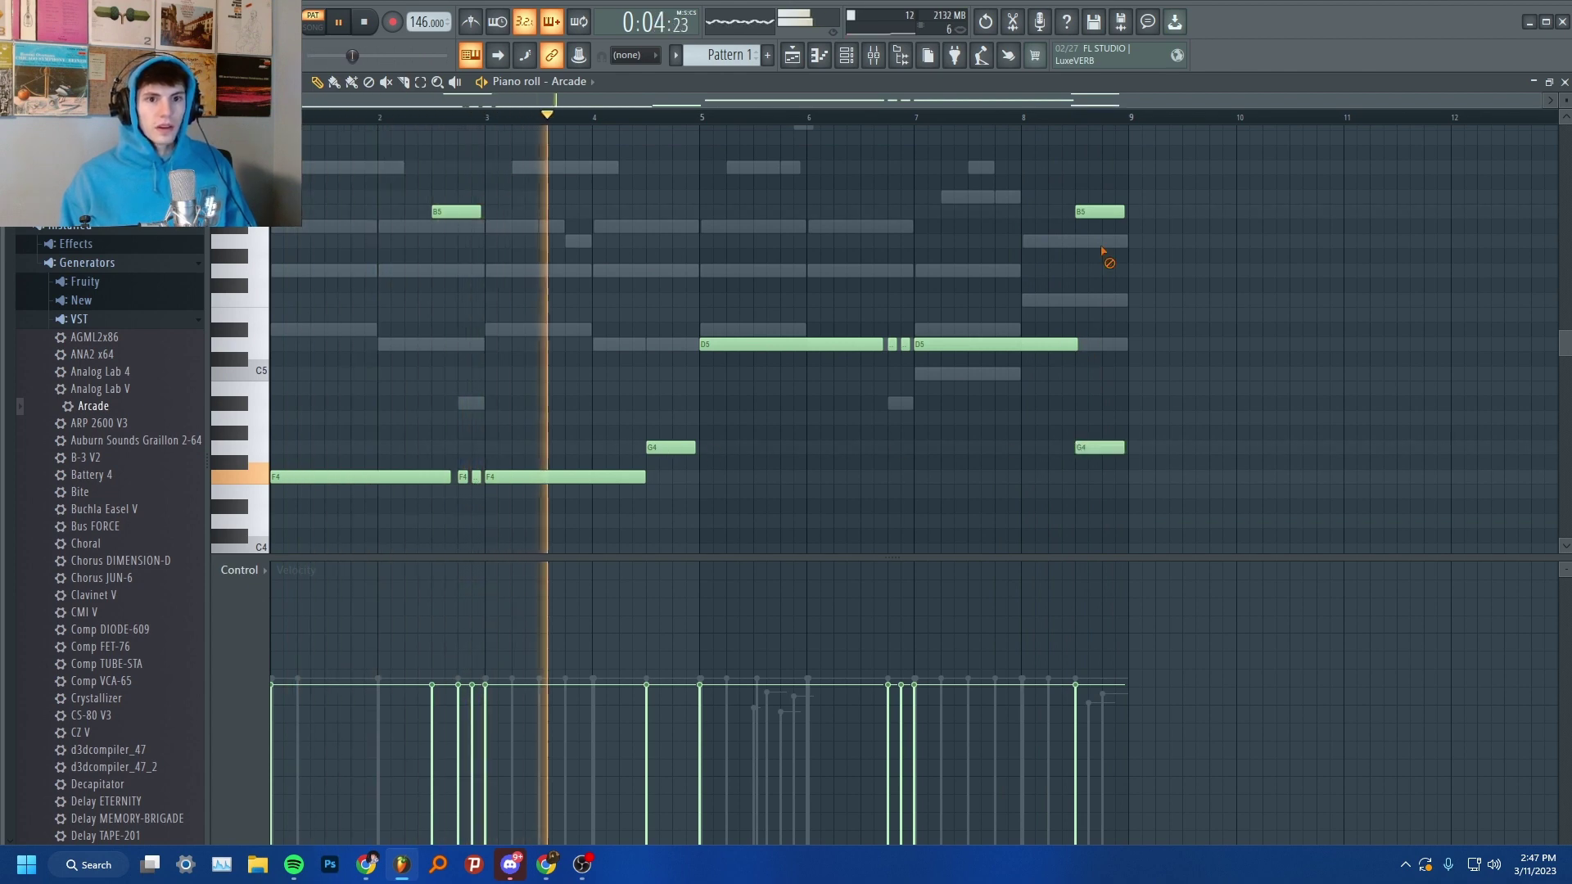
right_click(1099, 211)
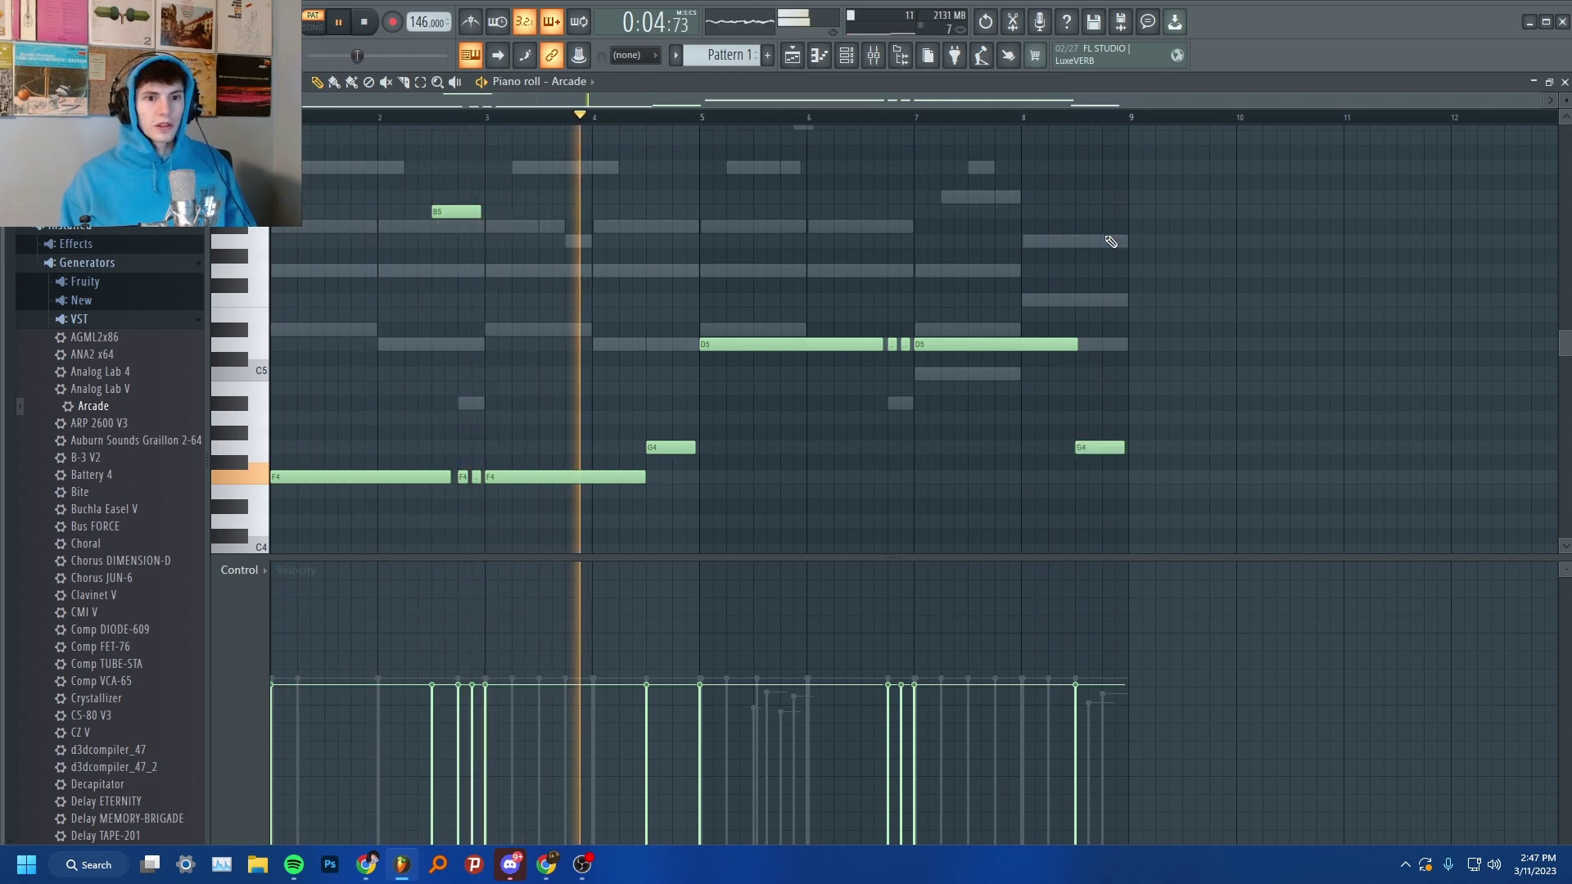
click(863, 211)
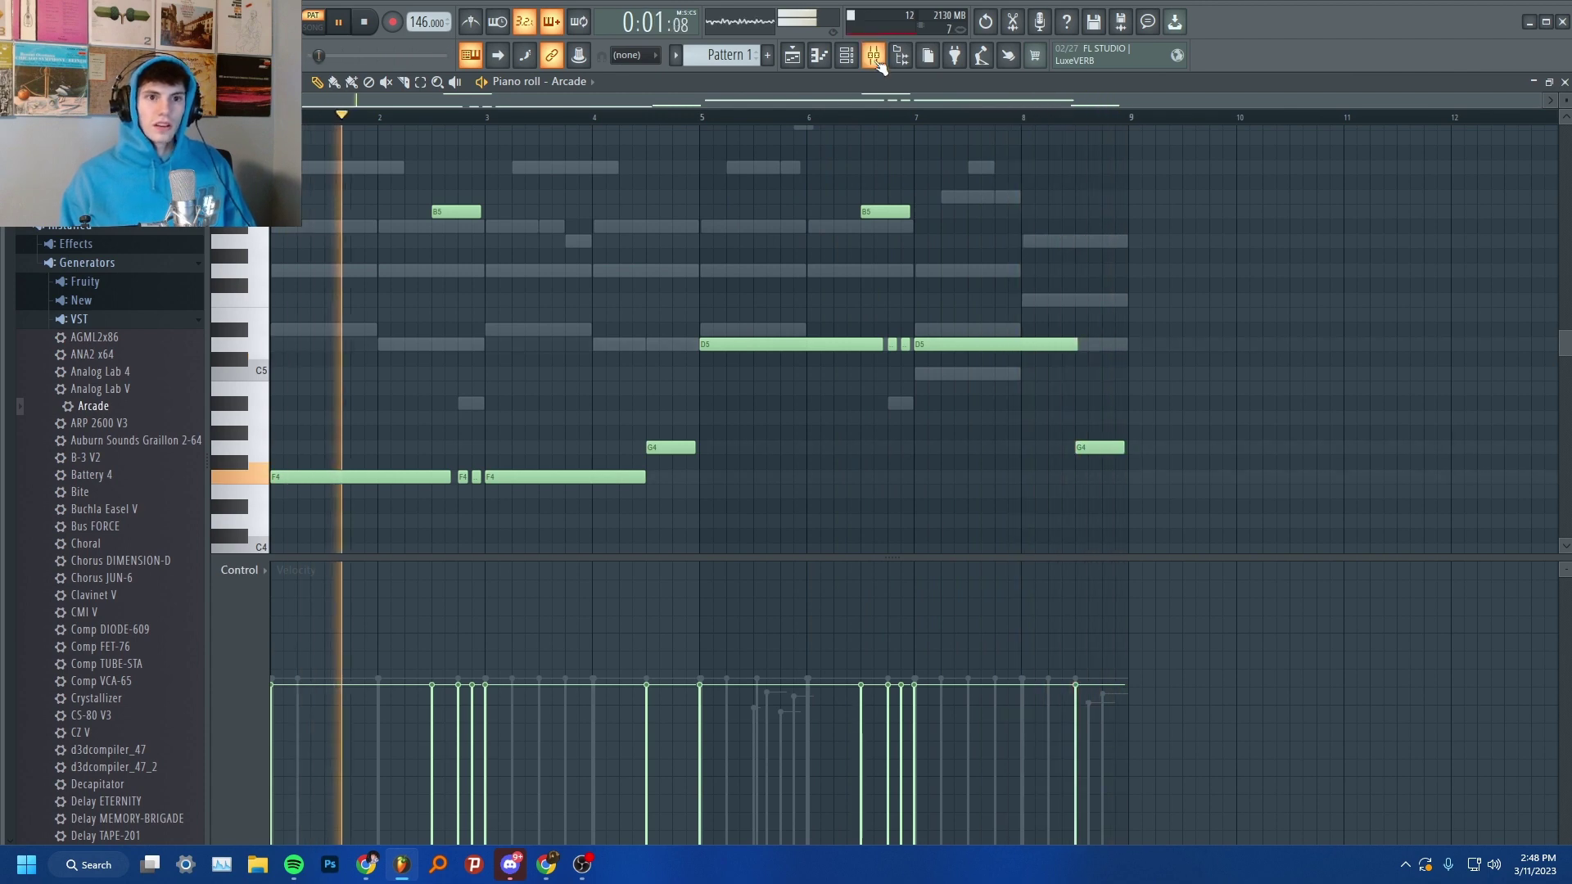
- Show the mixer and lower Insert 2's volume slightly
key(F9)
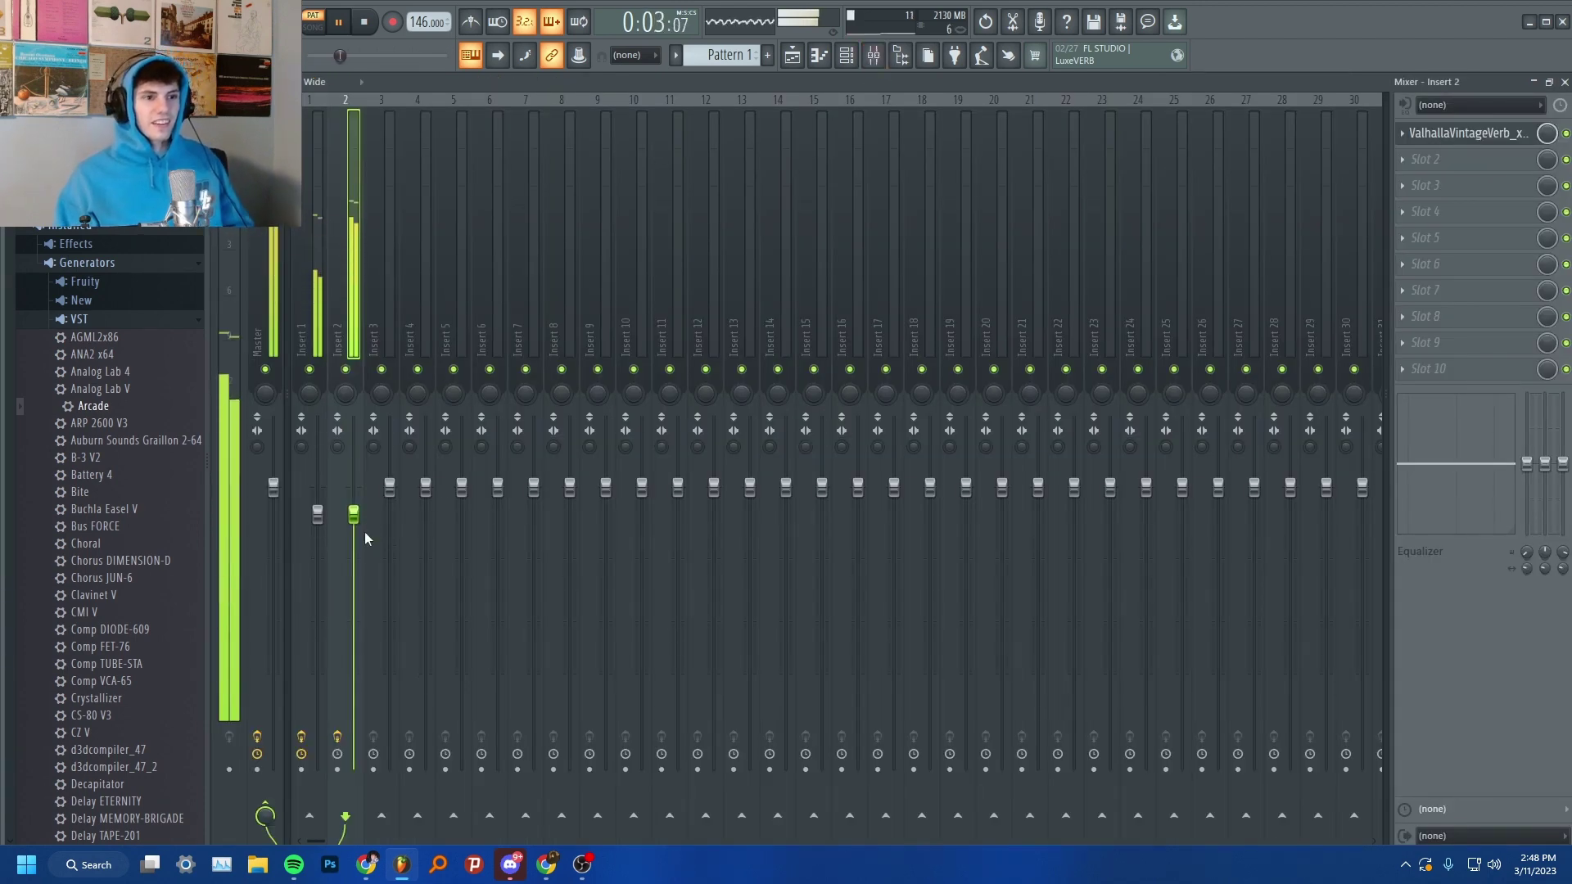
key(alt+Tab)
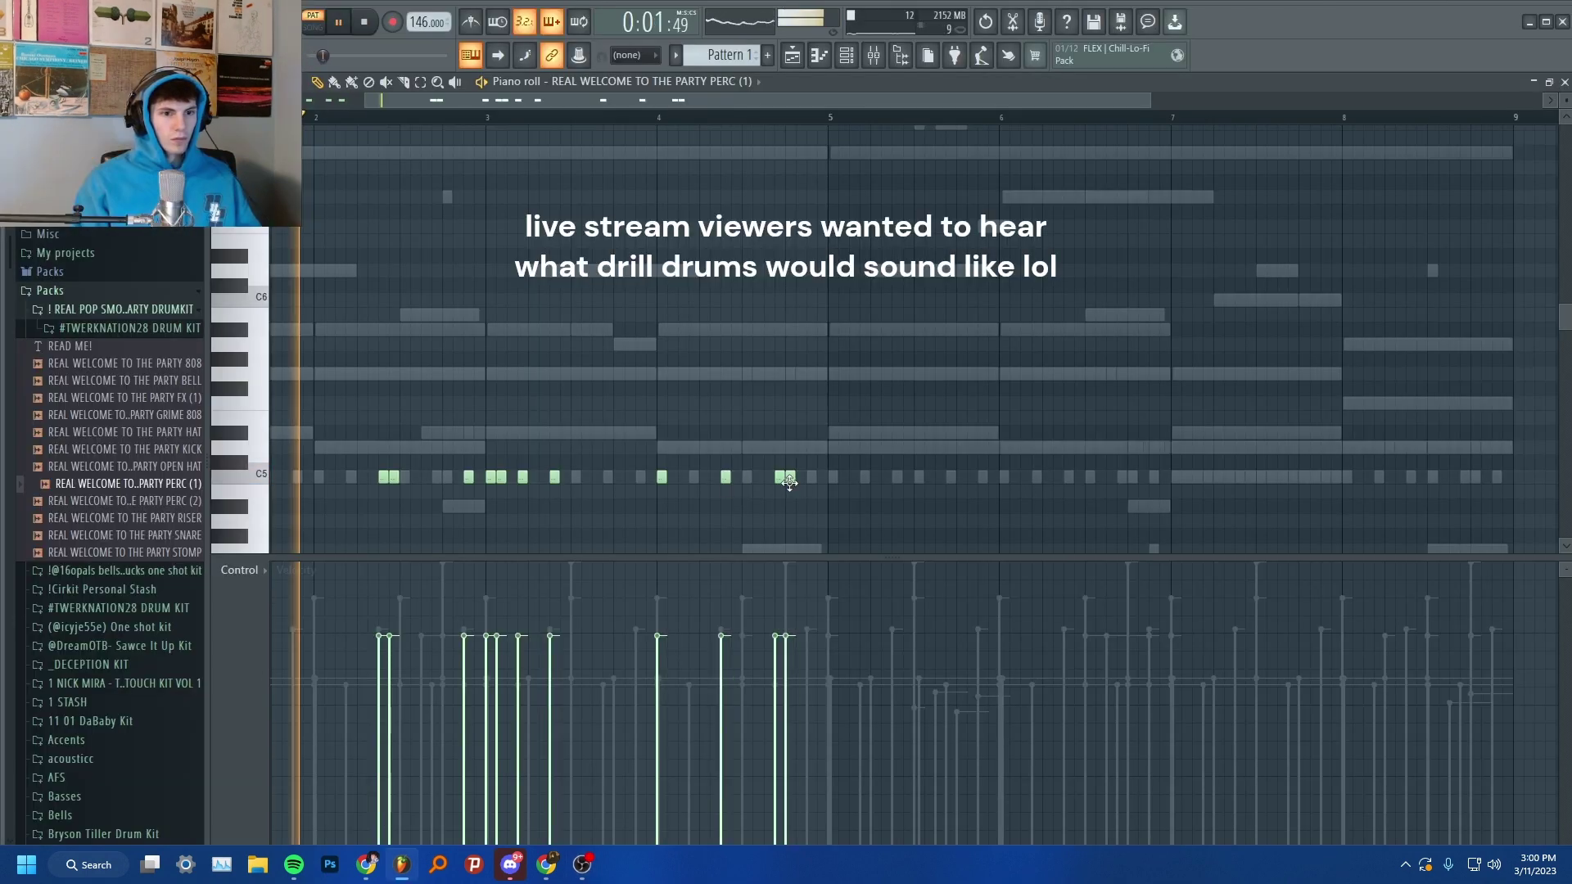
- Duplicate the first four bars of the PERC (1) pattern into bars 5 to 8
scroll(789, 483, down, 2)
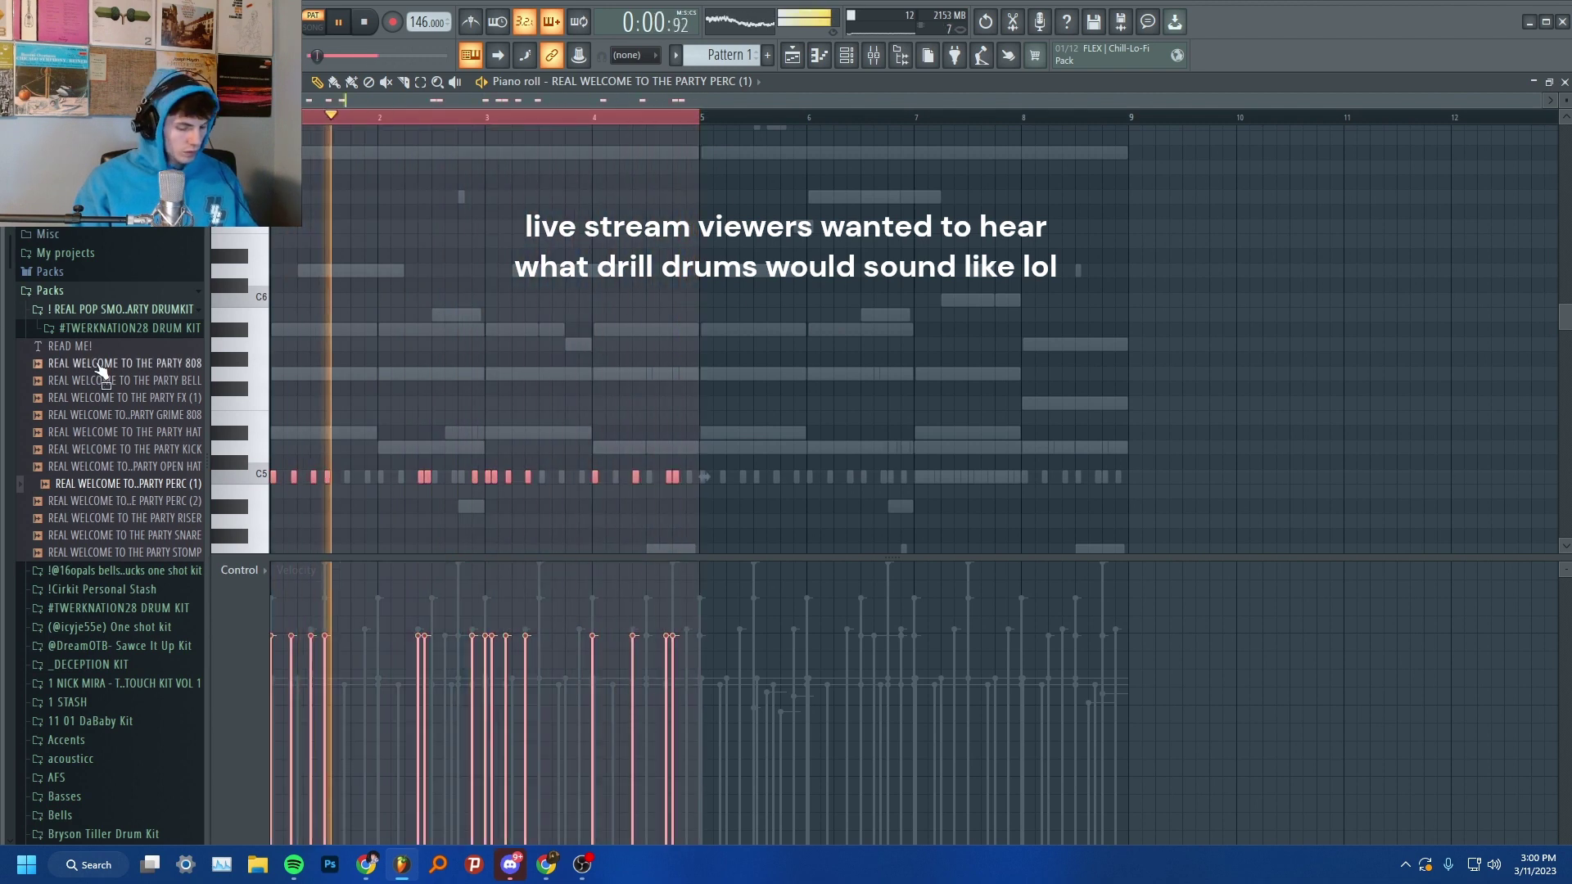
drag(702, 117, 1129, 117)
key(ctrl+d)
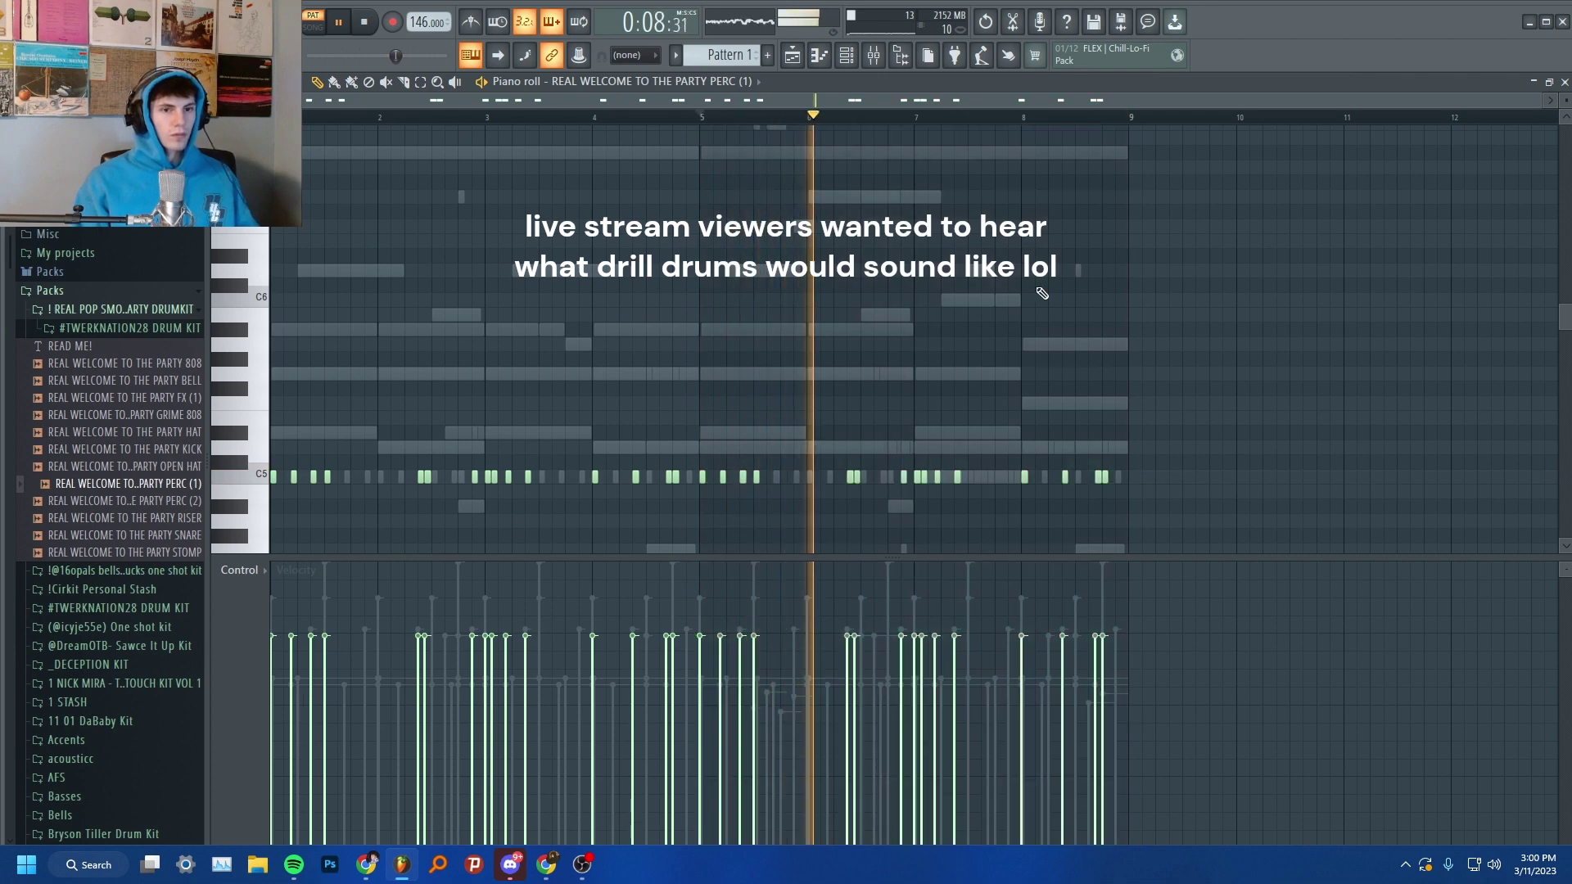
- Mute the drill drum channels and add Clap [ Luger Slap ] from the !Cirkit Personal Stash Claps folder as a new channel
click(847, 55)
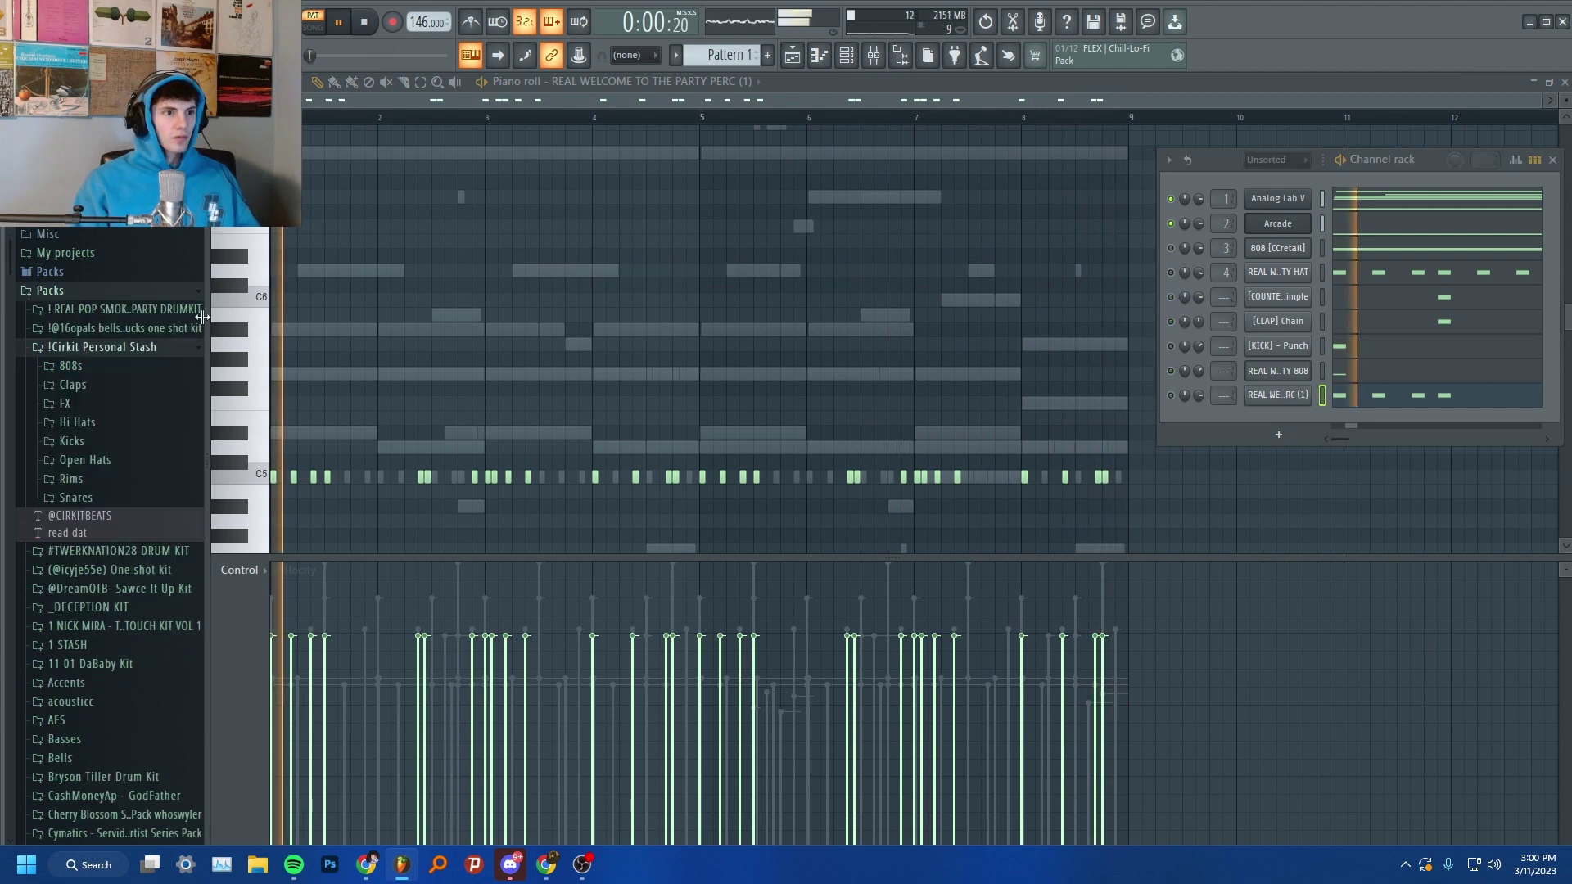
click(72, 384)
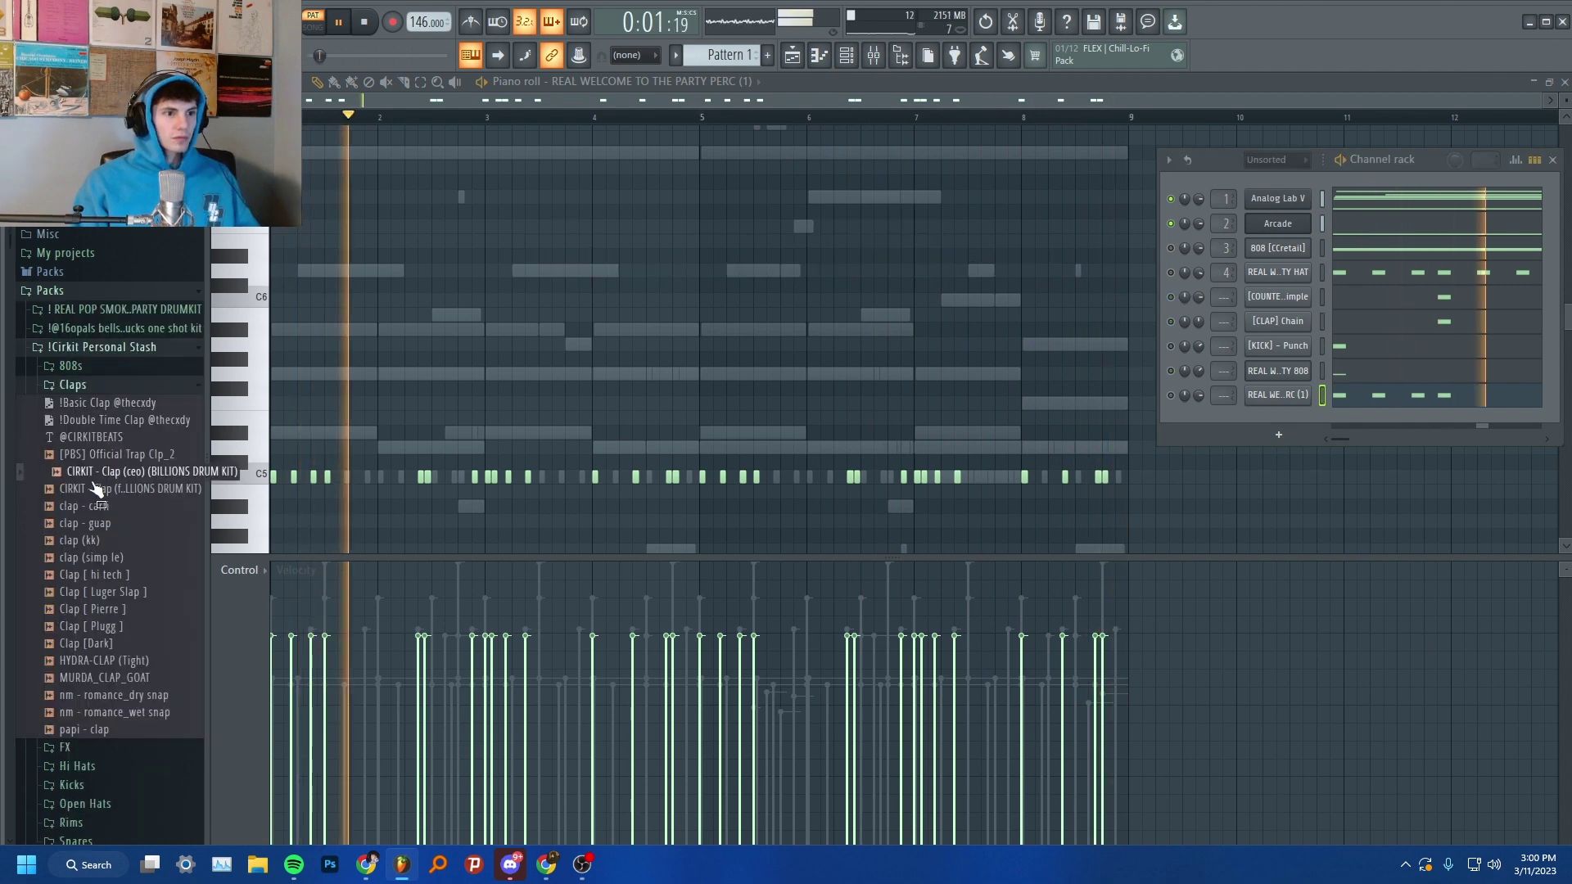
click(123, 557)
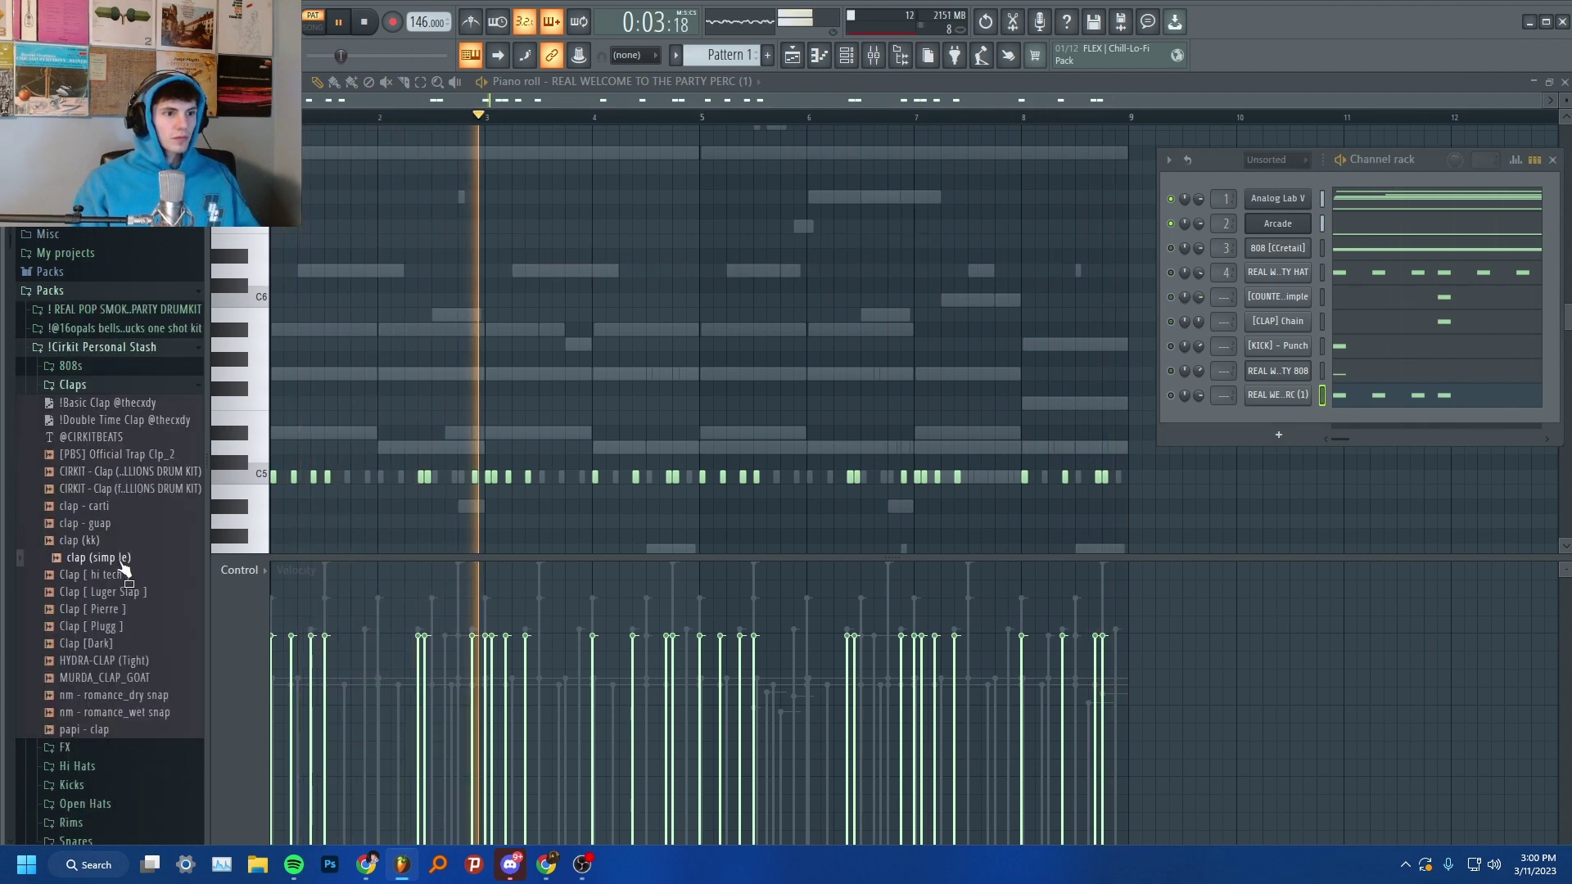
drag(127, 591, 1277, 442)
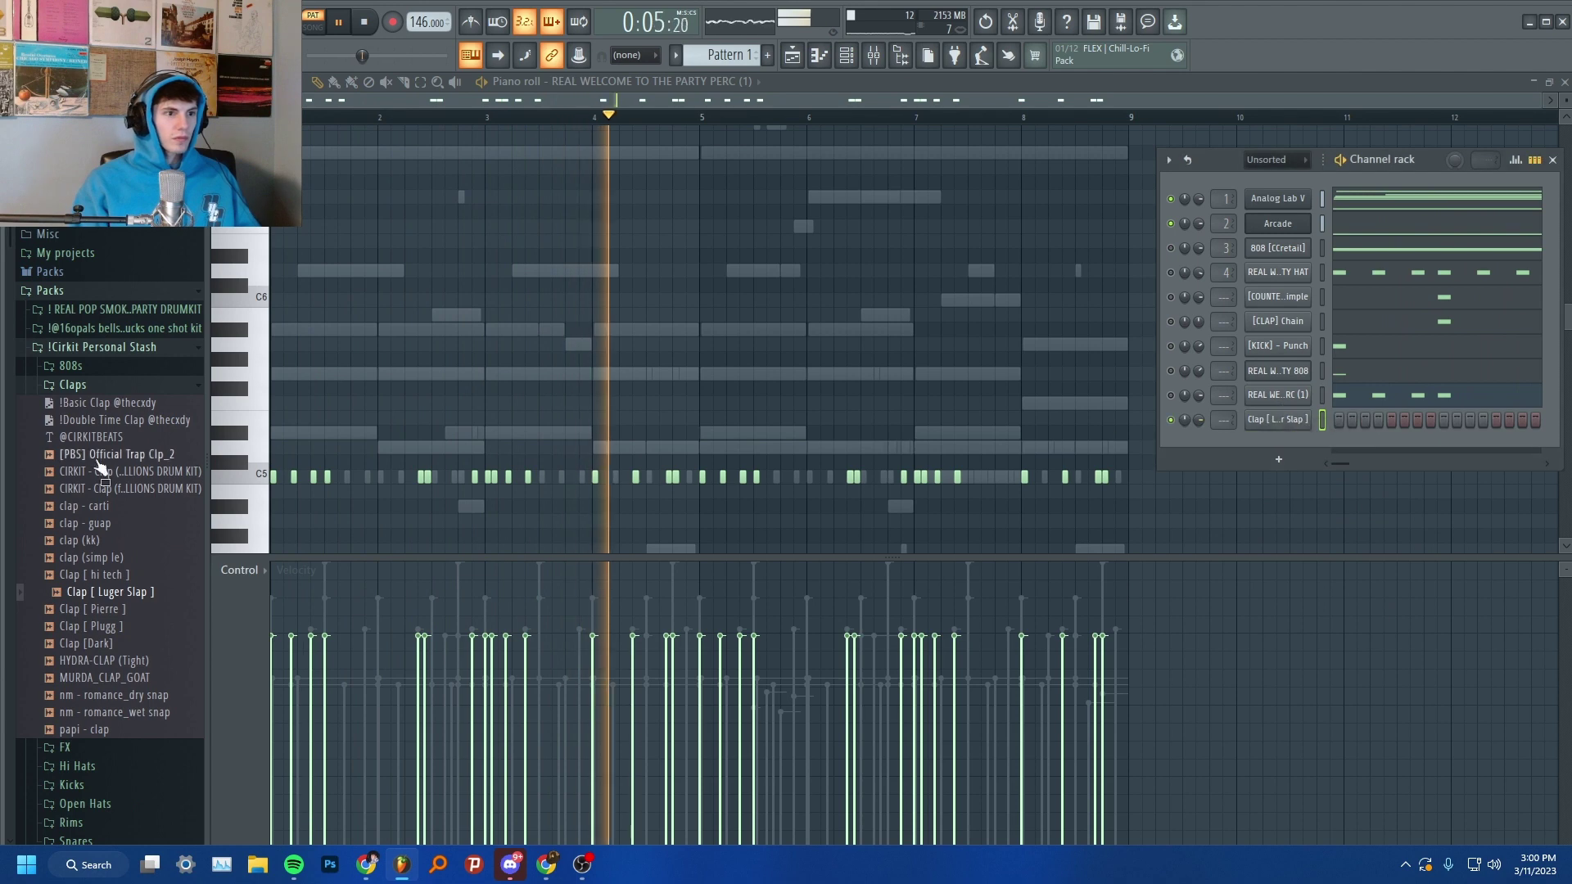
- Audition samples in the stash's Hi Hats folder and add Hi Hat [ Hit 1 ] as a new channel
click(119, 384)
click(124, 425)
scroll(131, 475, down, 5)
click(154, 551)
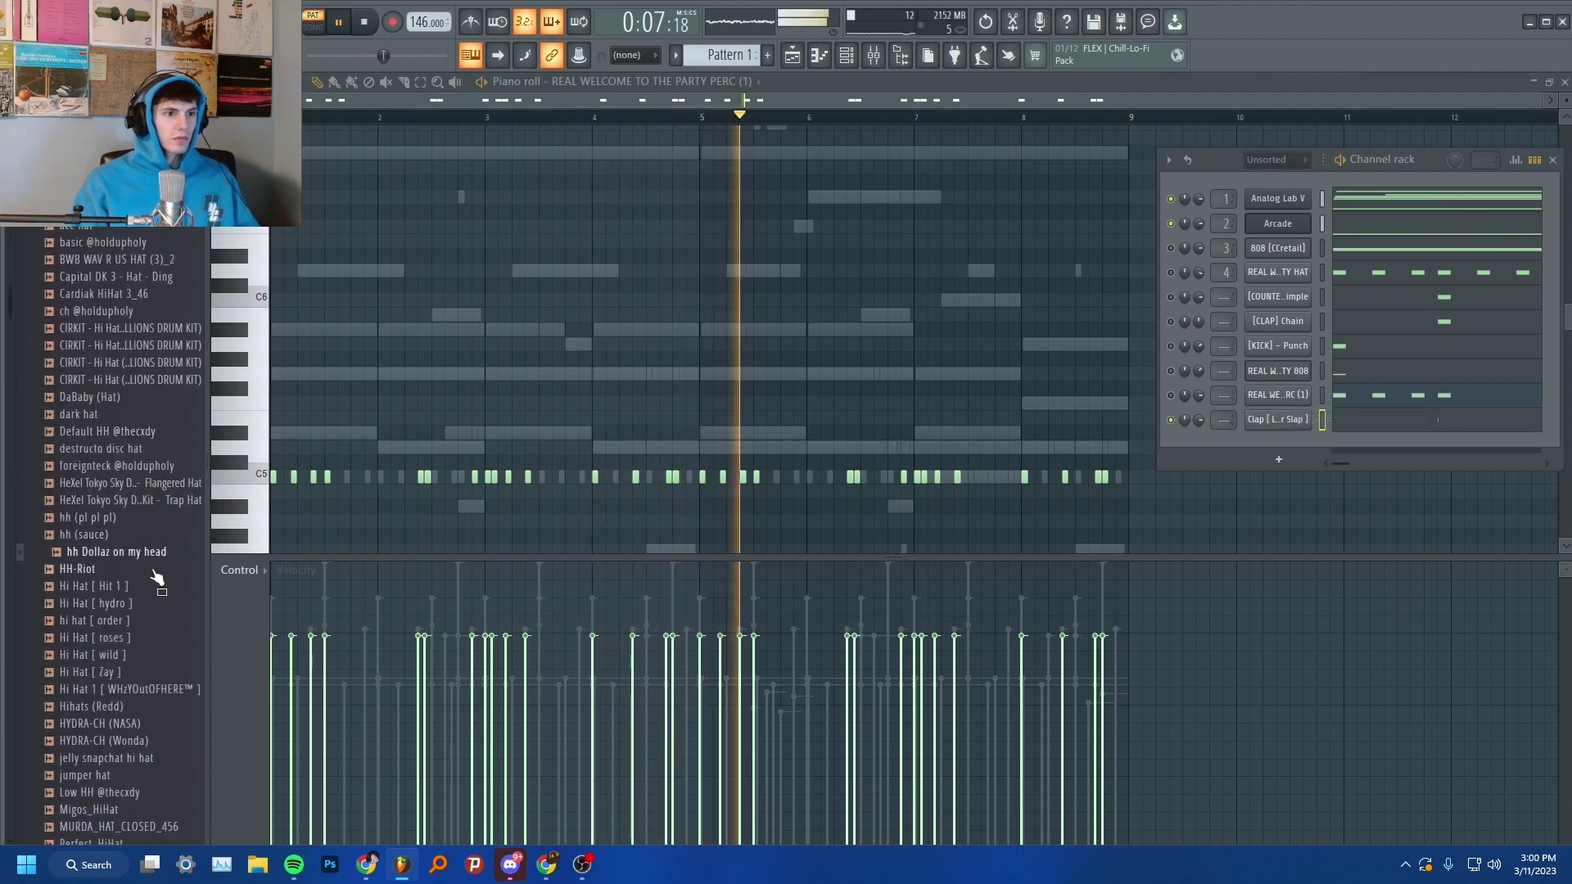
drag(157, 578, 1280, 447)
- Fill the Hi Hat [ Hit 1 ] channel on every 2 steps
right_click(1278, 445)
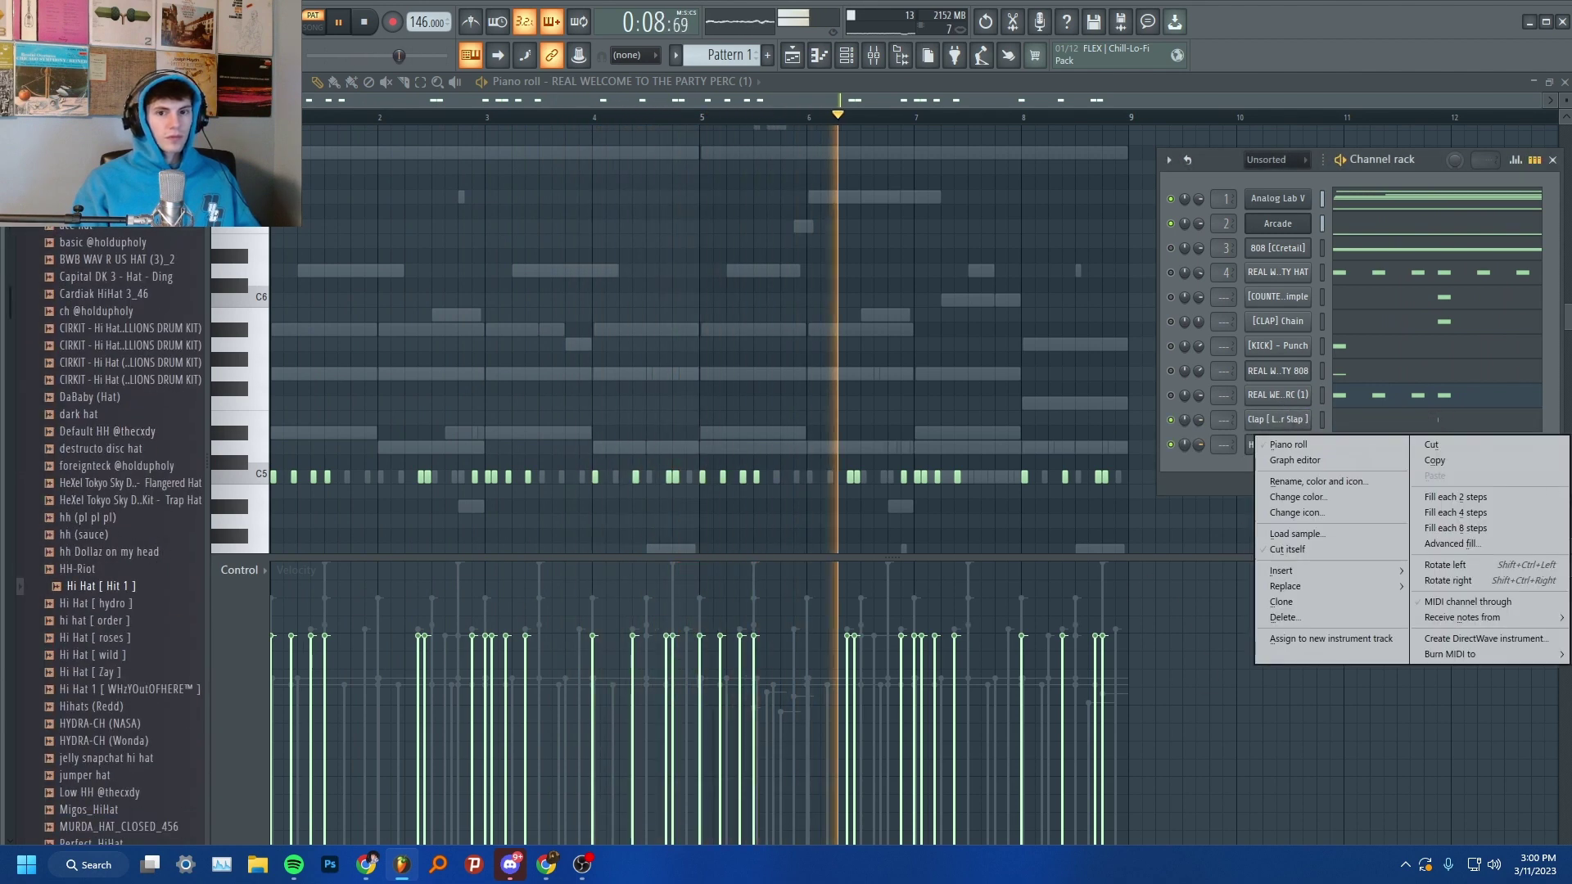
click(1517, 511)
right_click(1278, 444)
click(1456, 497)
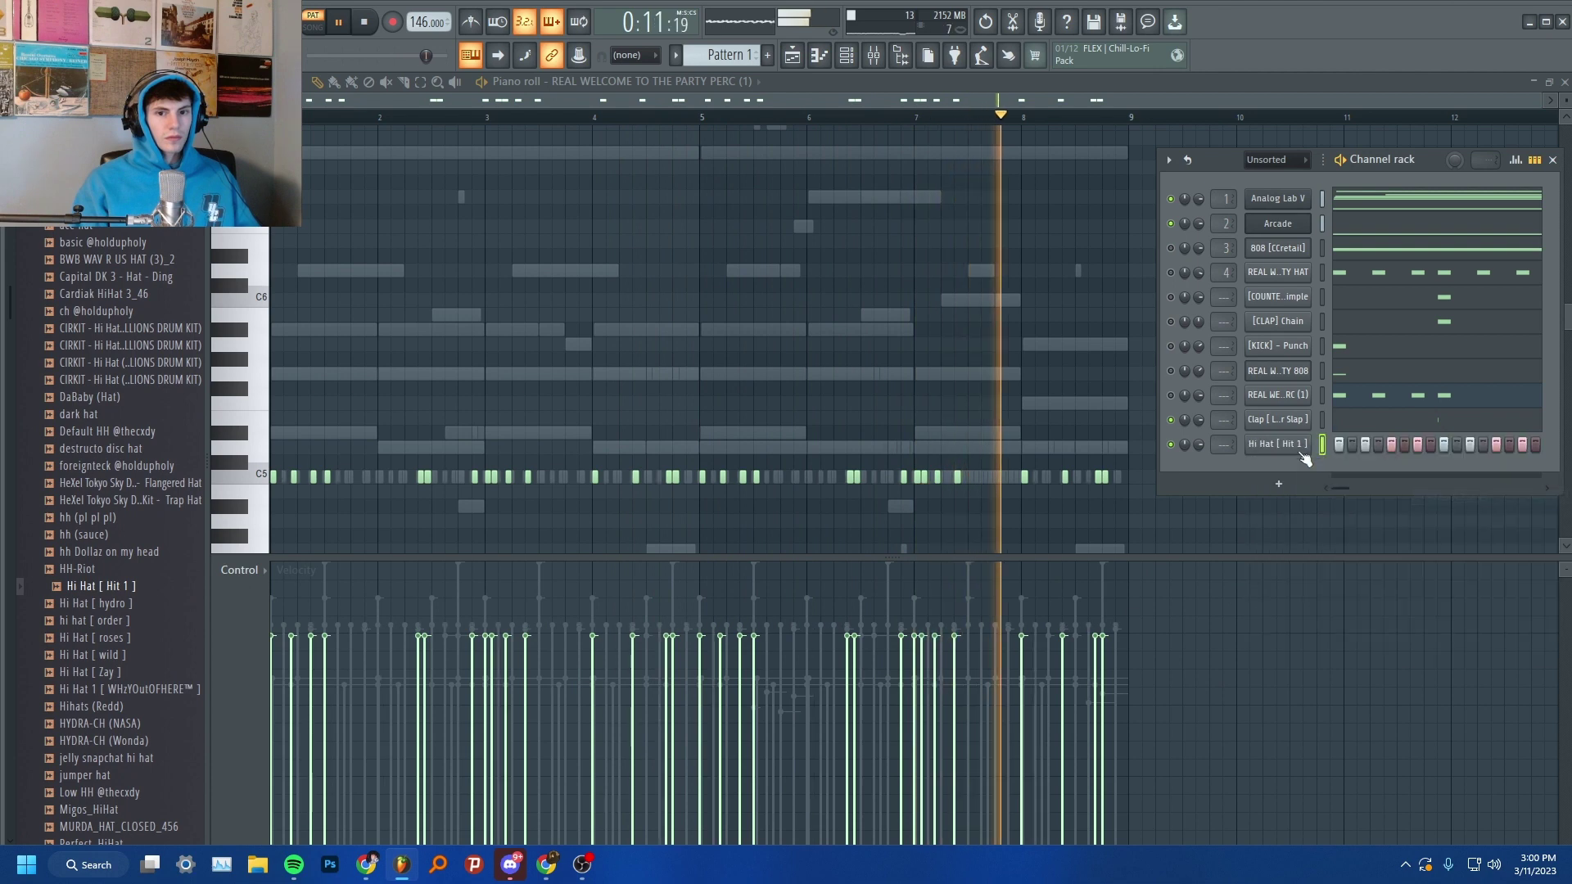
- Adjust the fade-out and volume in the Hi Hat [ Hit 1 ] sampler settings and close them
click(1301, 450)
drag(646, 443, 646, 434)
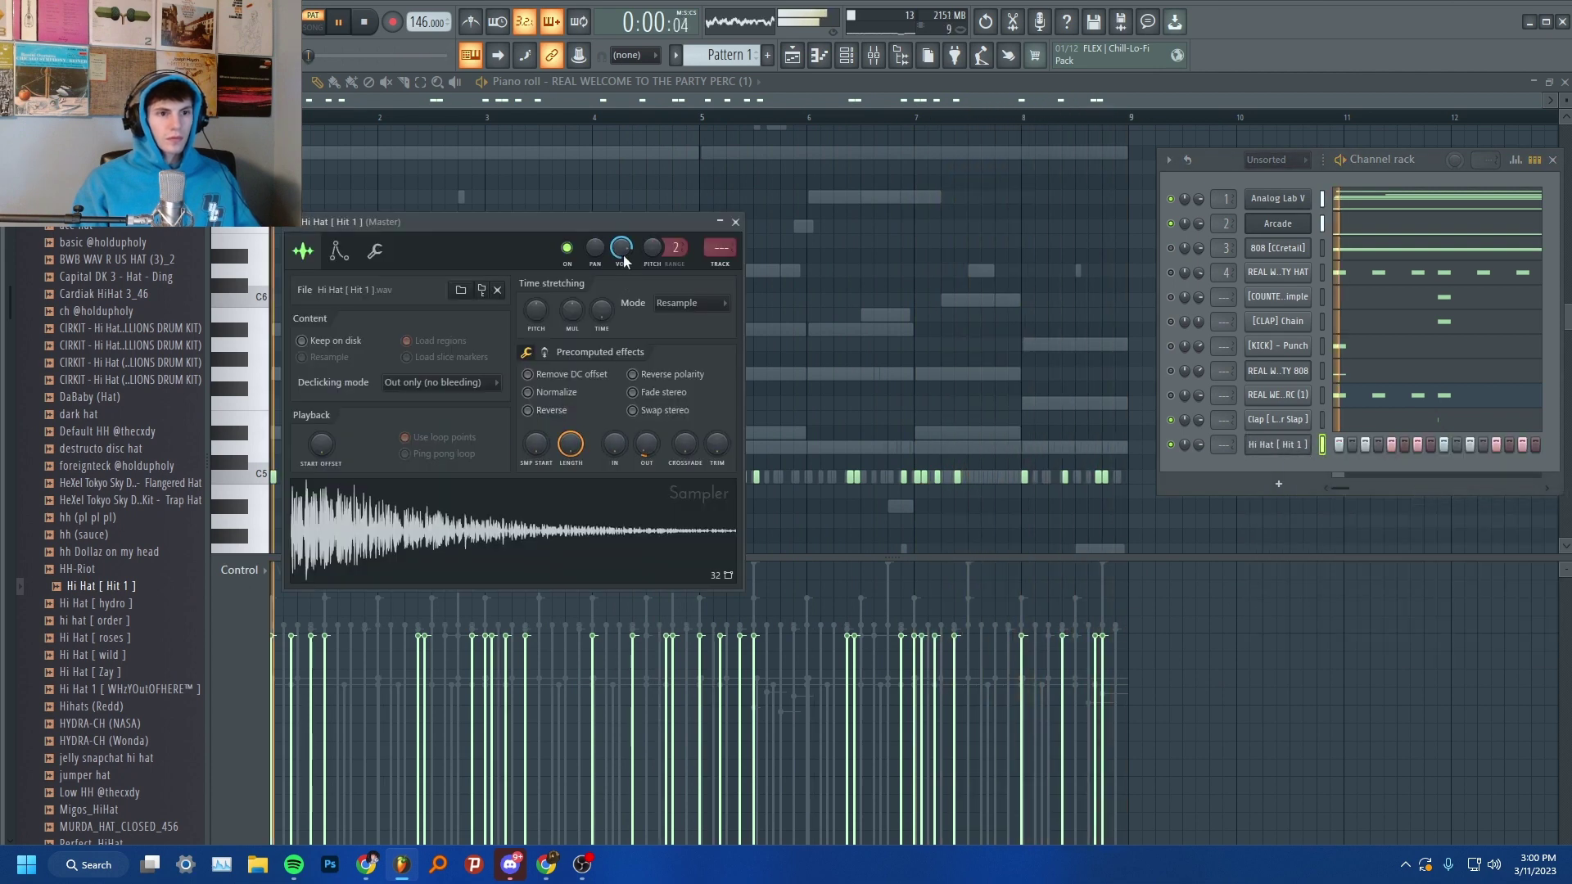
click(735, 221)
- Add 808 [Spinz Goated] from the stash's 808s folder as a new channel and open its piano roll
scroll(99, 319, up, 4)
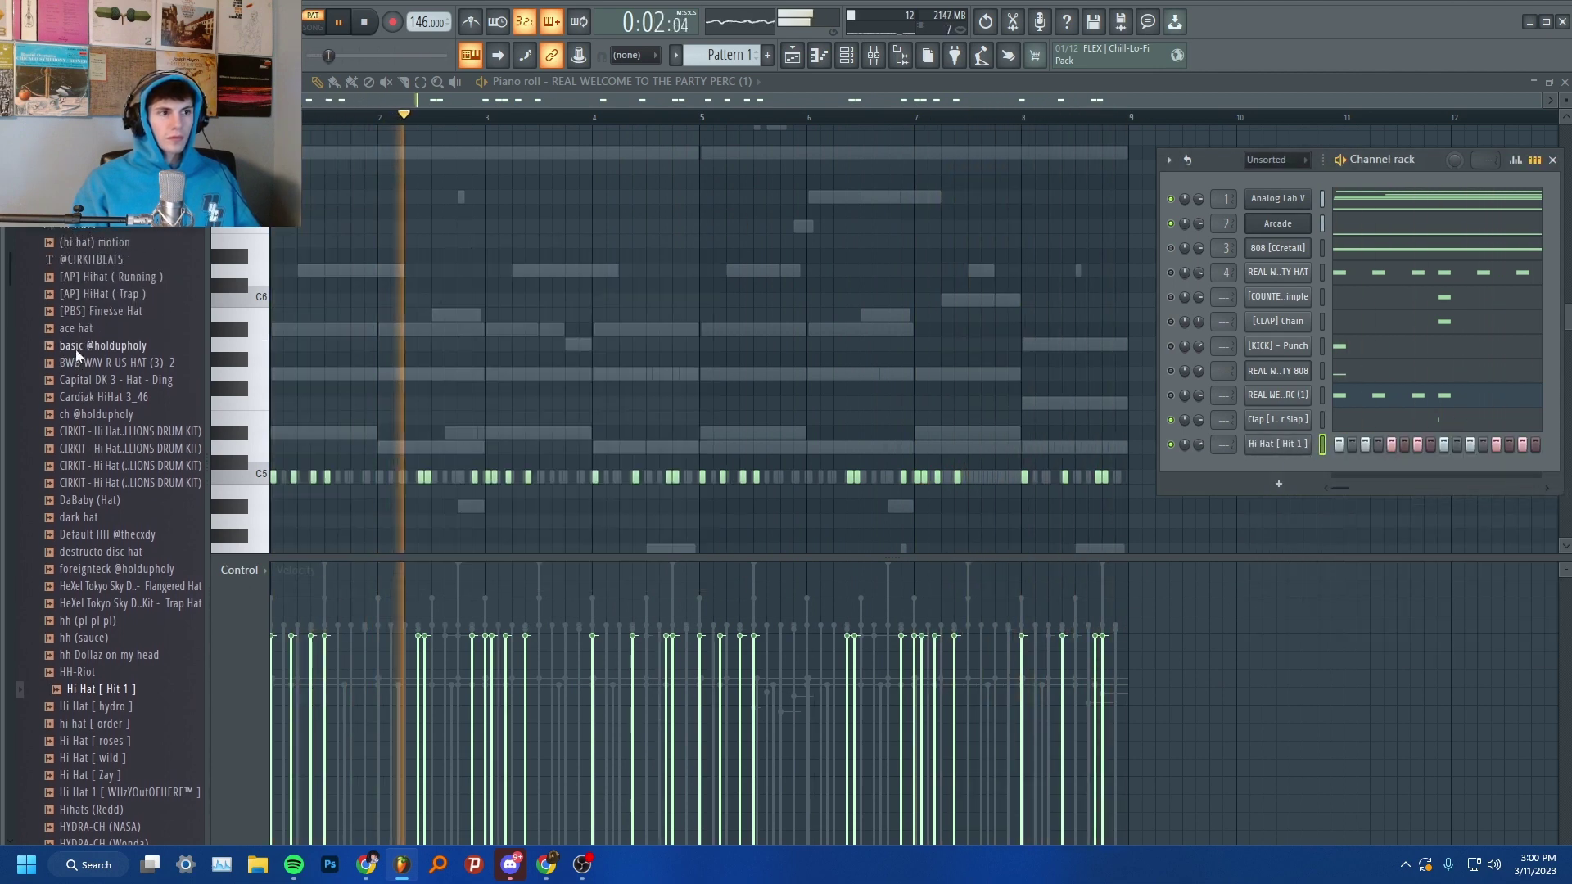
click(82, 327)
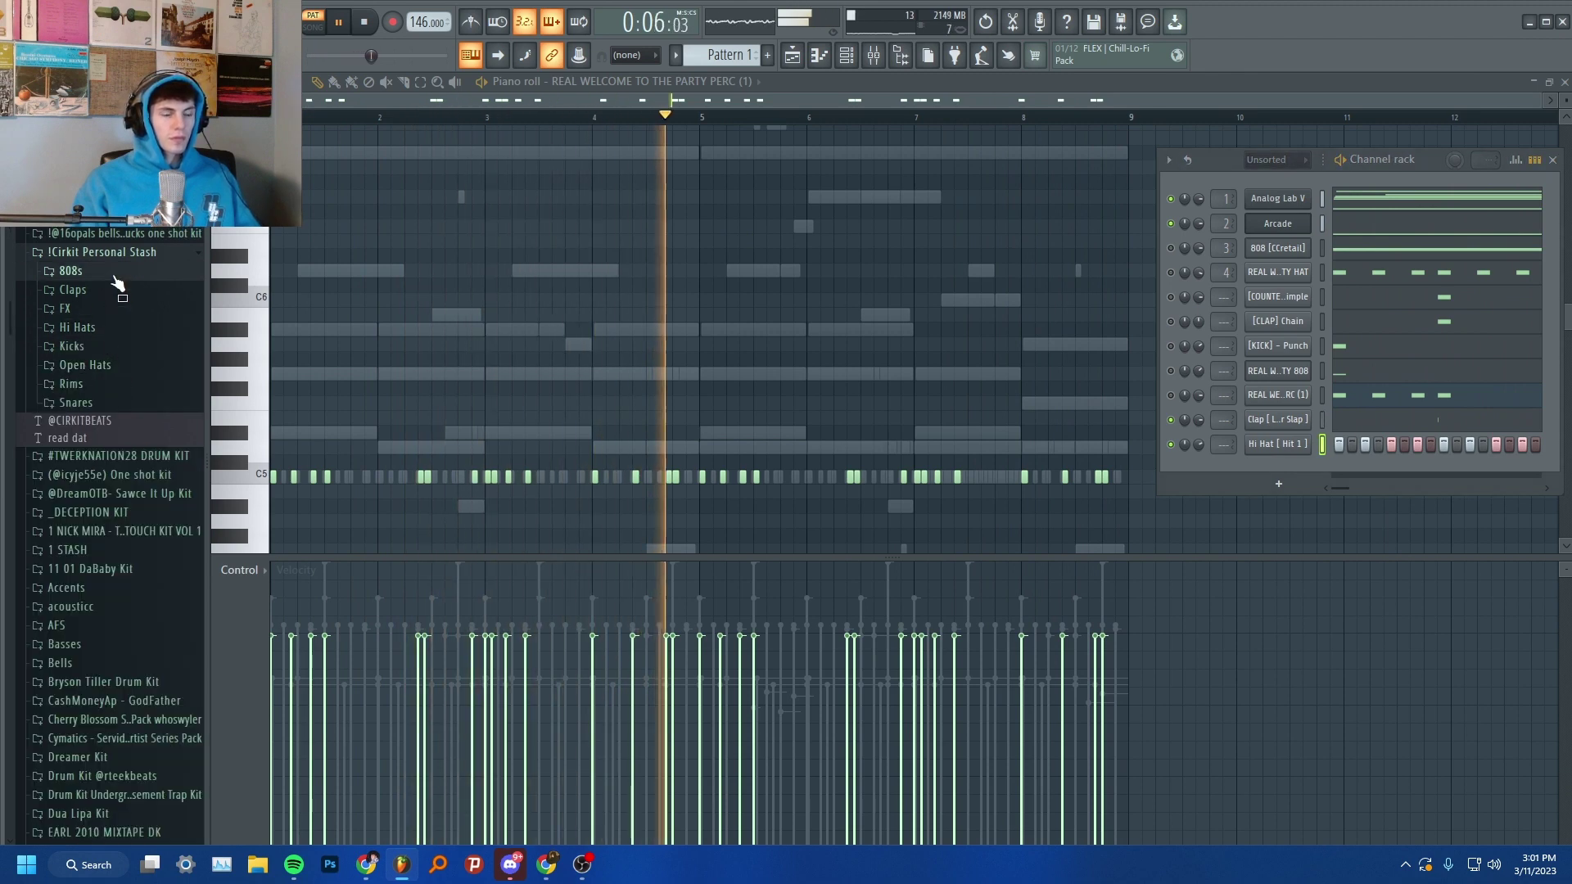
click(99, 271)
drag(158, 483, 1272, 477)
right_click(1272, 476)
click(1295, 470)
- Draw short 808 notes: D#5 on beats 1 and 4 of bar 1, and two G5 in bar 2, with the first on beat 2
click(425, 389)
drag(423, 396, 275, 432)
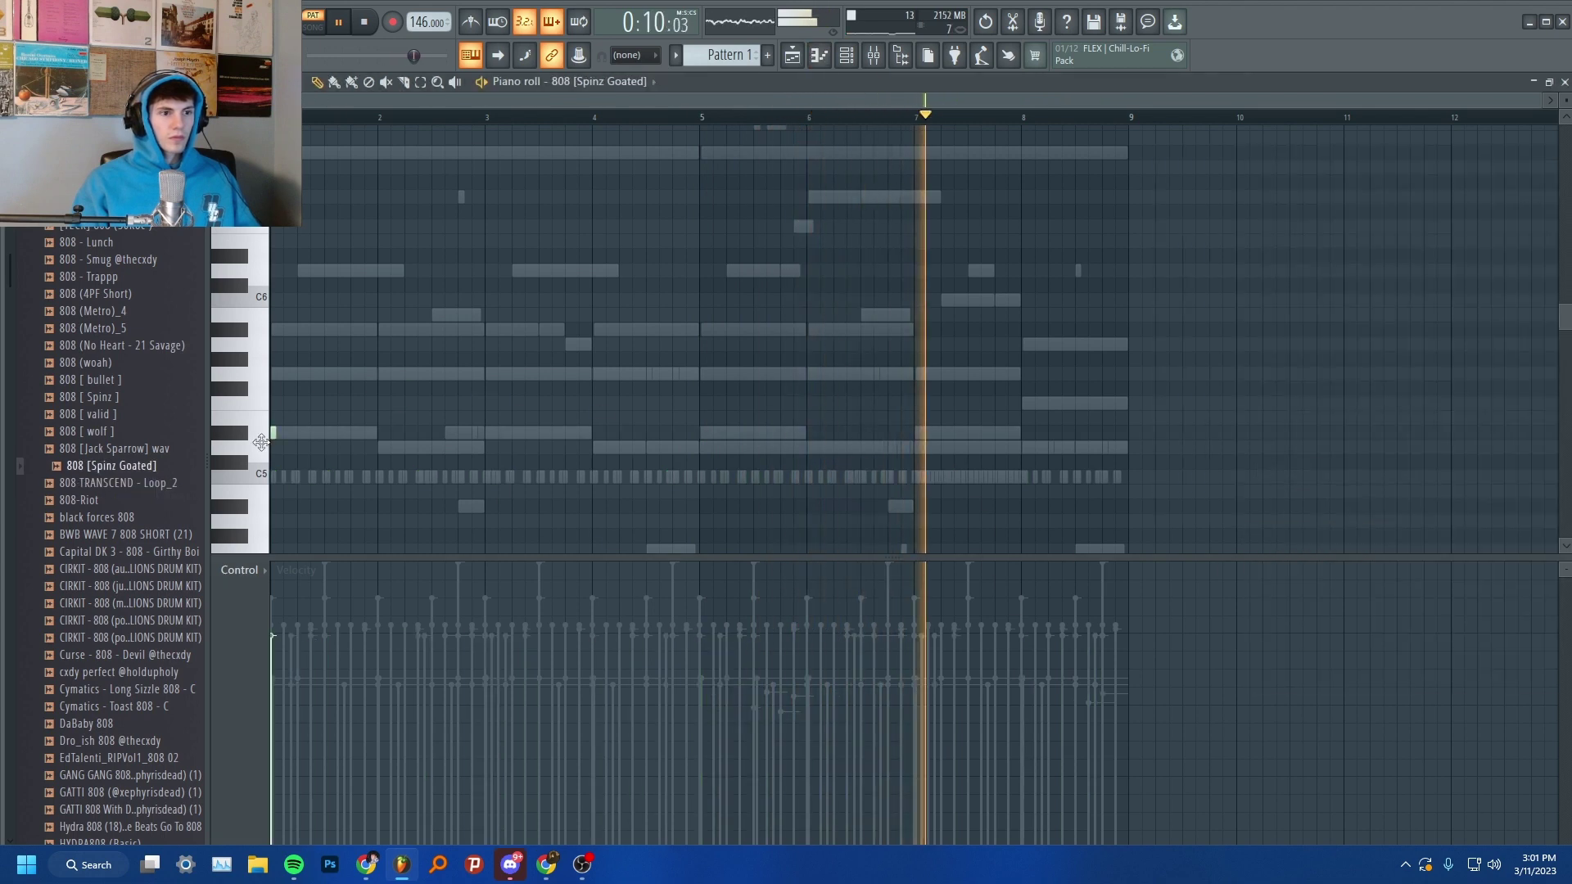
scroll(377, 474, down, 2)
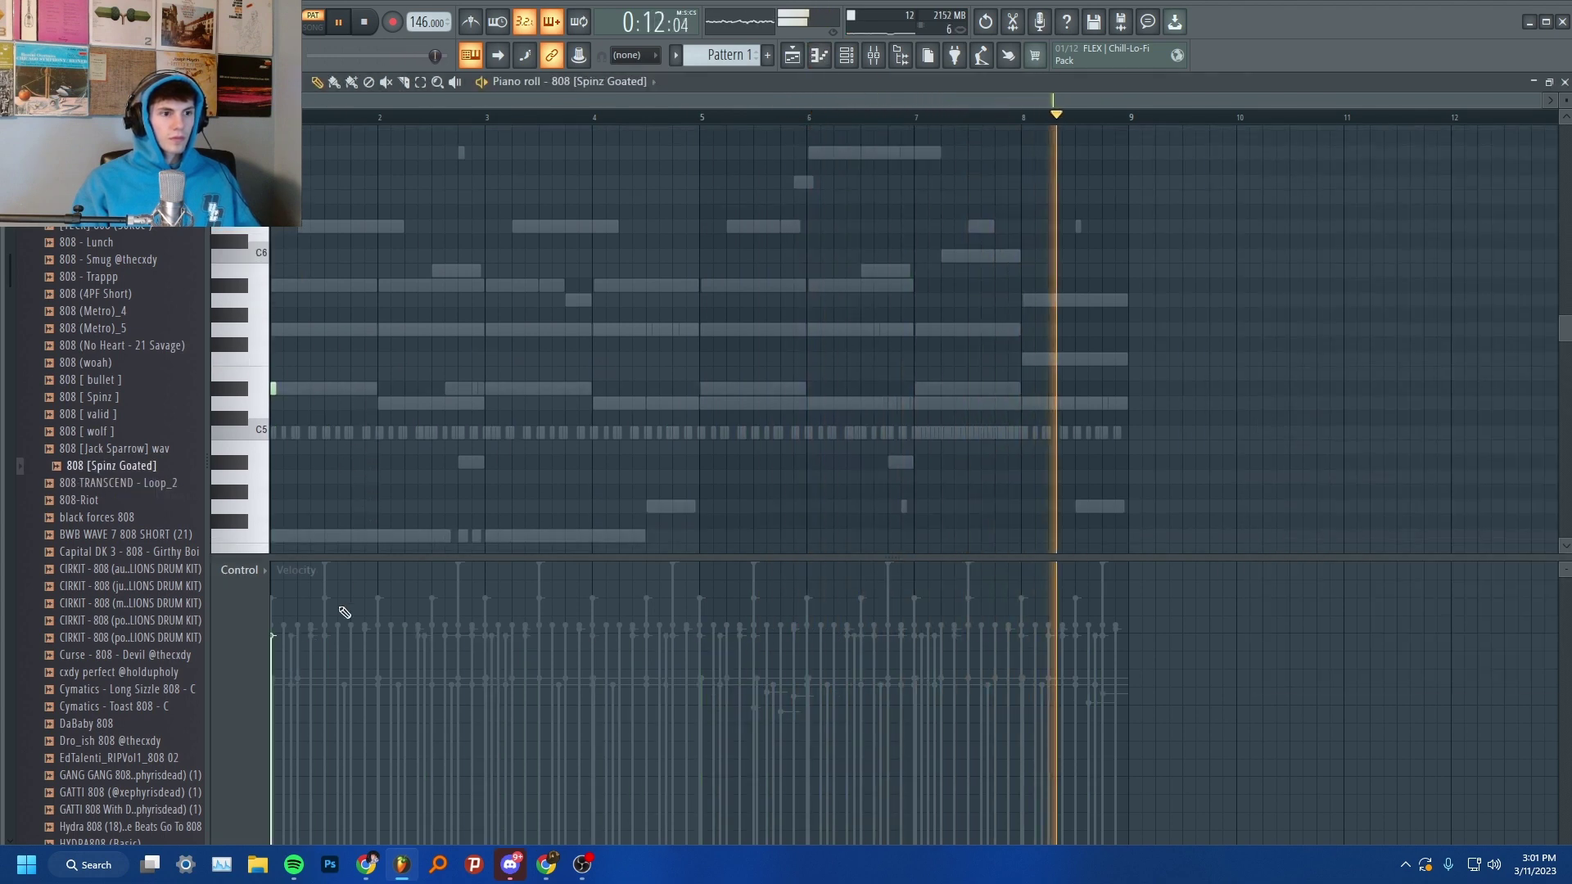
click(354, 388)
click(414, 329)
click(447, 329)
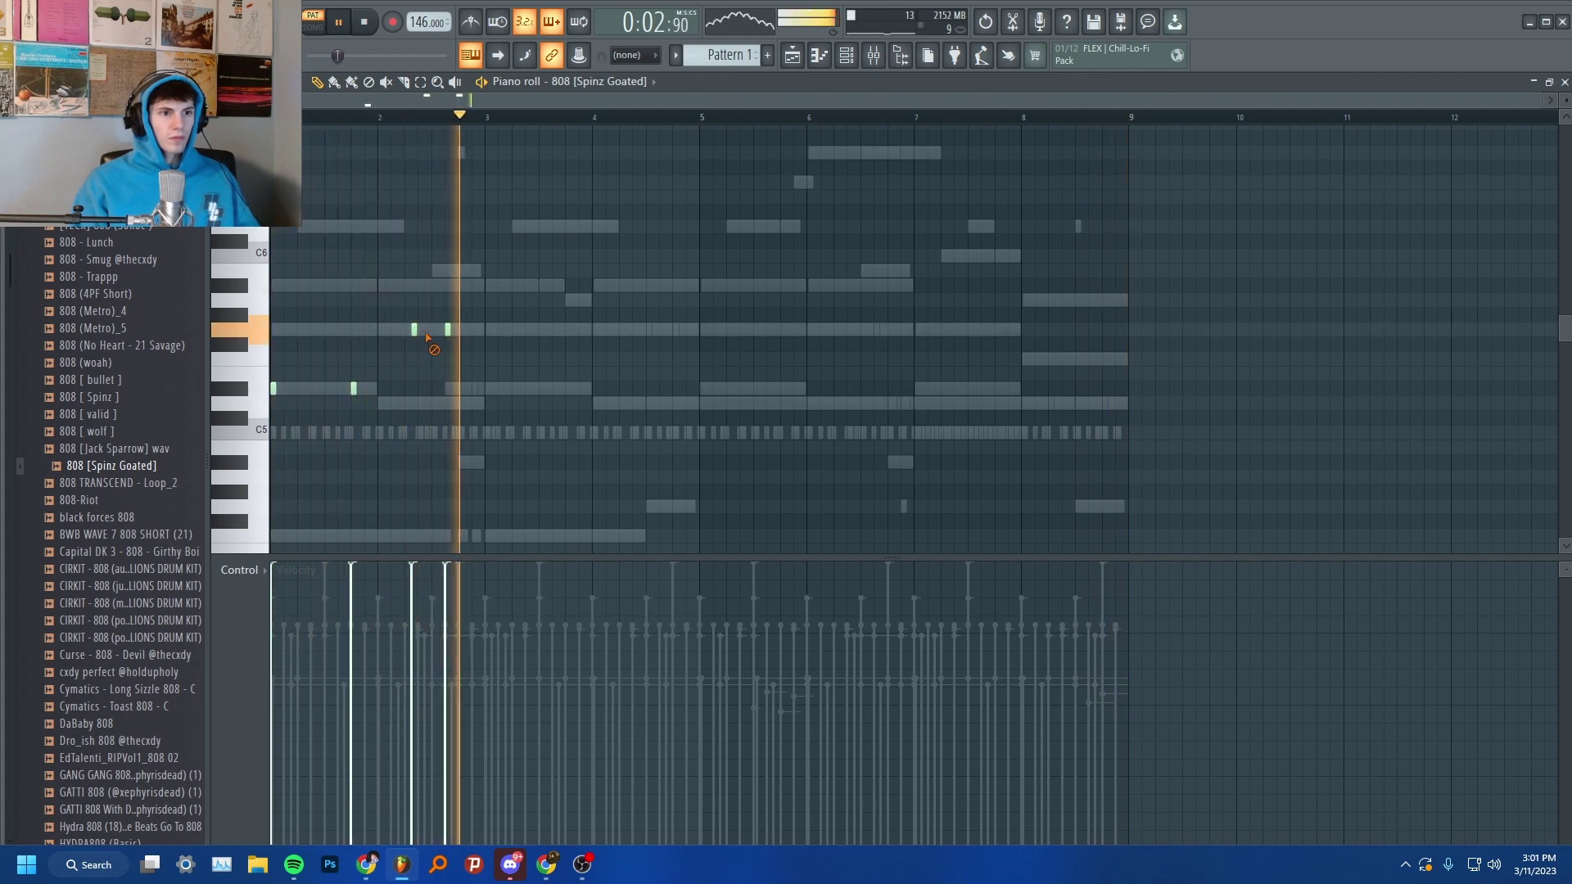
right_click(414, 330)
key(space)
- Set the 808 [Spinz Goated] channel to cut itself and return to its piano roll
click(847, 62)
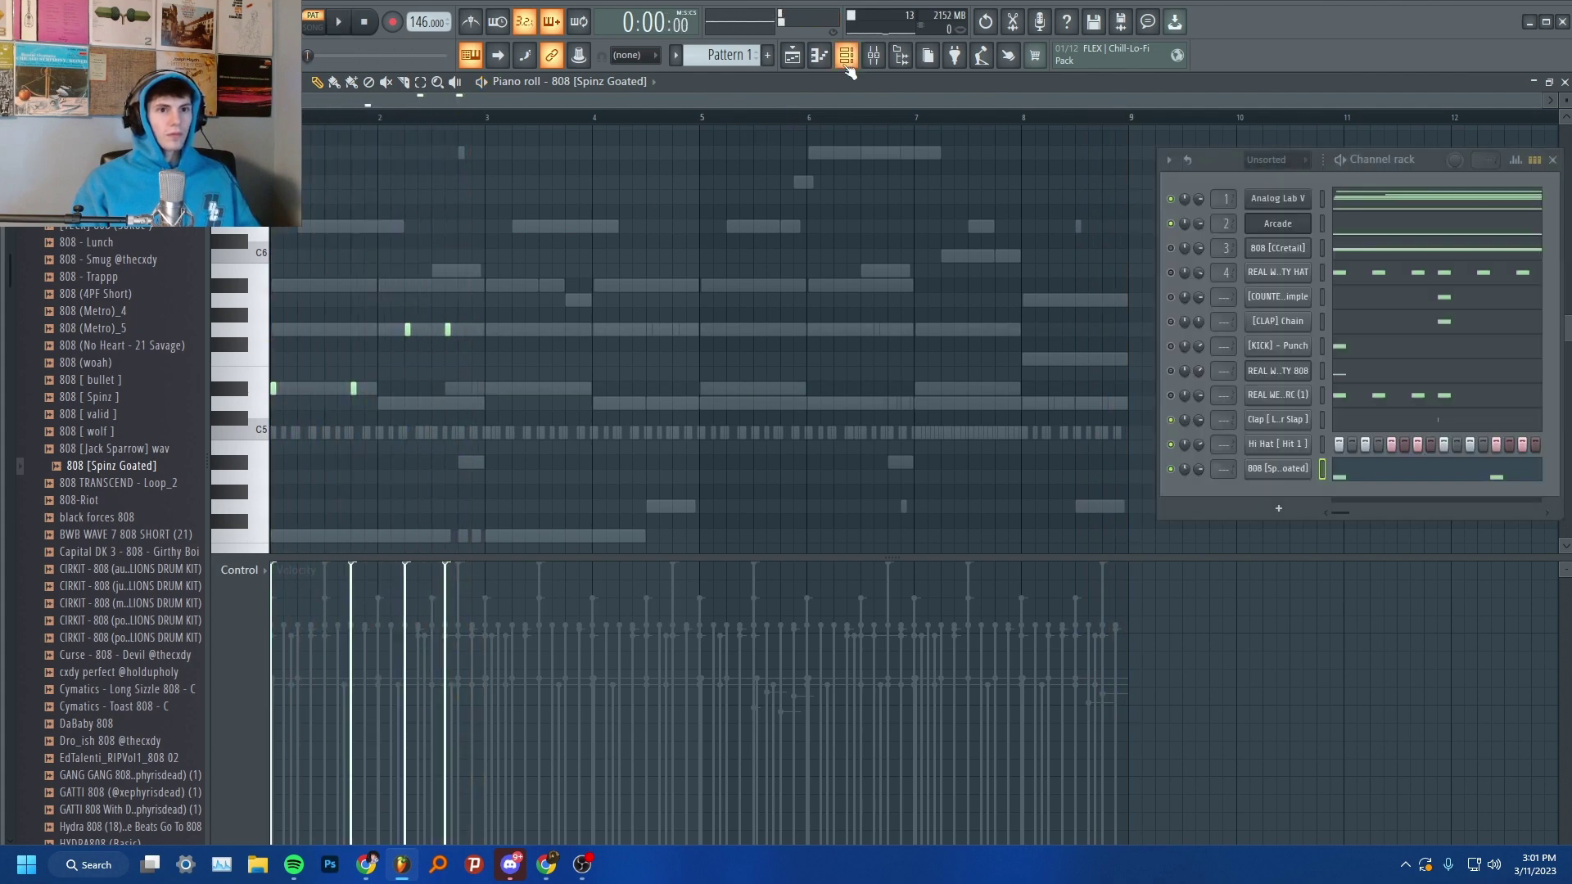
click(1302, 467)
click(502, 309)
key(space)
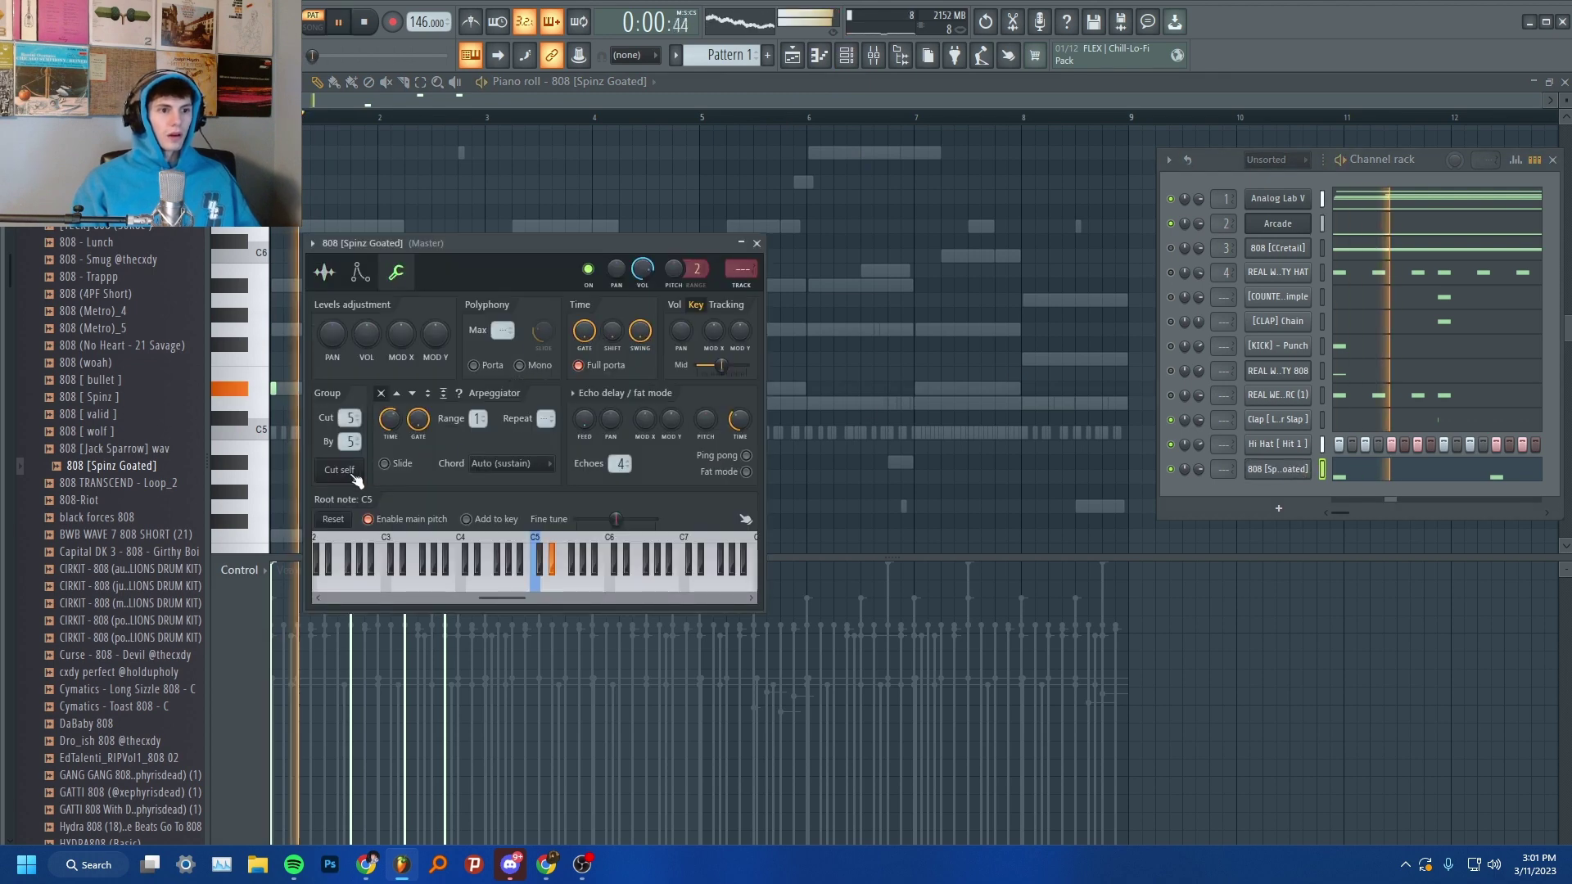
click(875, 388)
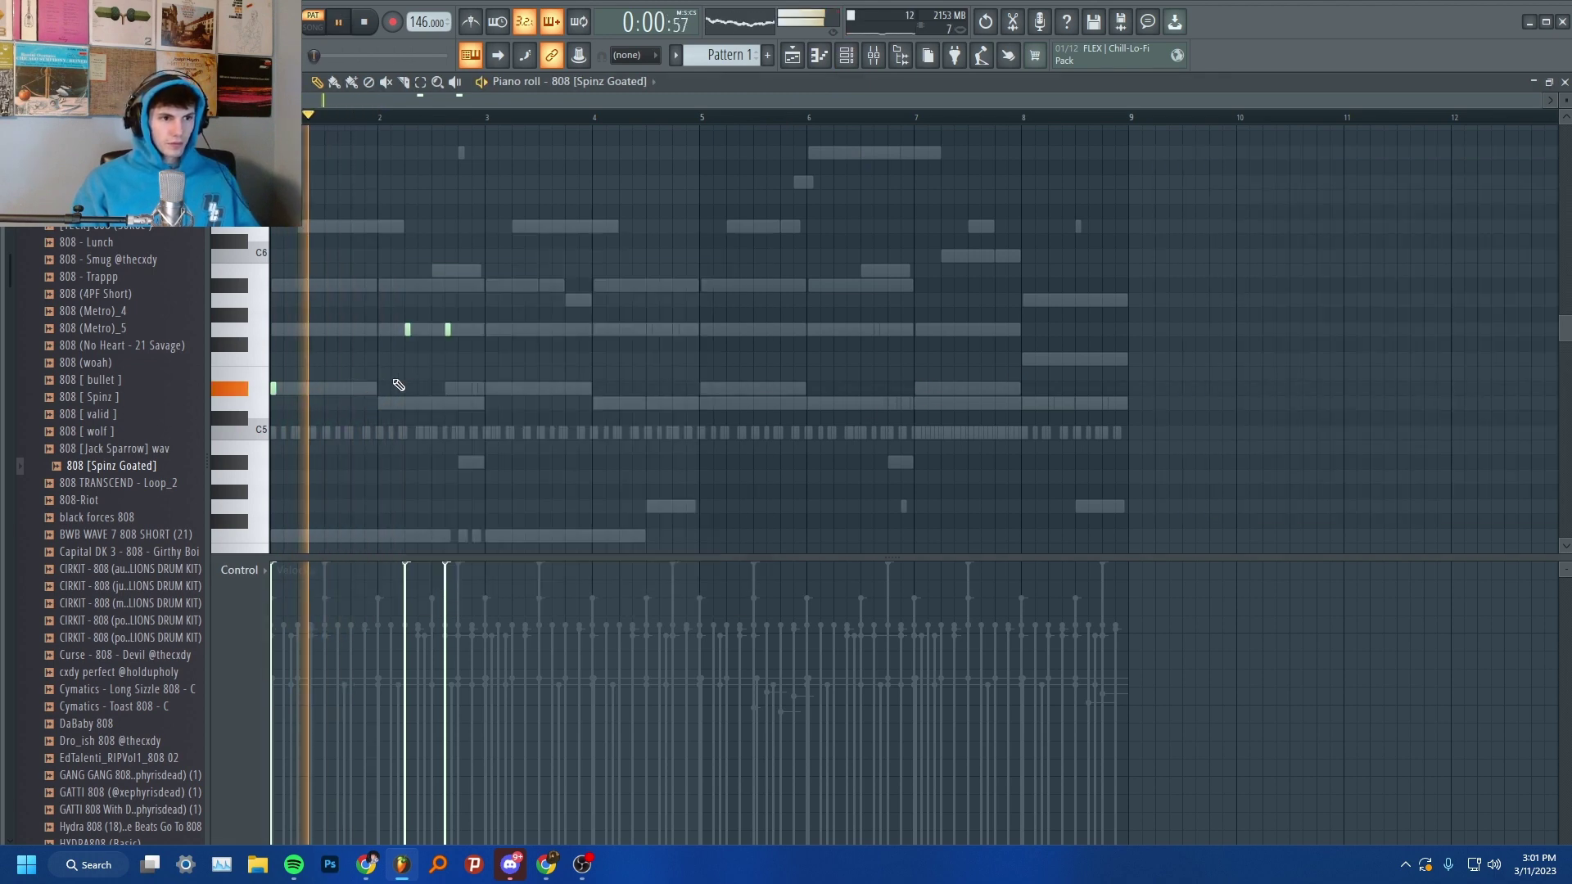
- Draw short 808 notes: three D#5 in bar 3 on beats 1, 2.5 and 4, and three G5 in bar 4 on beats 2, 2.5 and 3.5
click(488, 388)
click(528, 388)
click(560, 390)
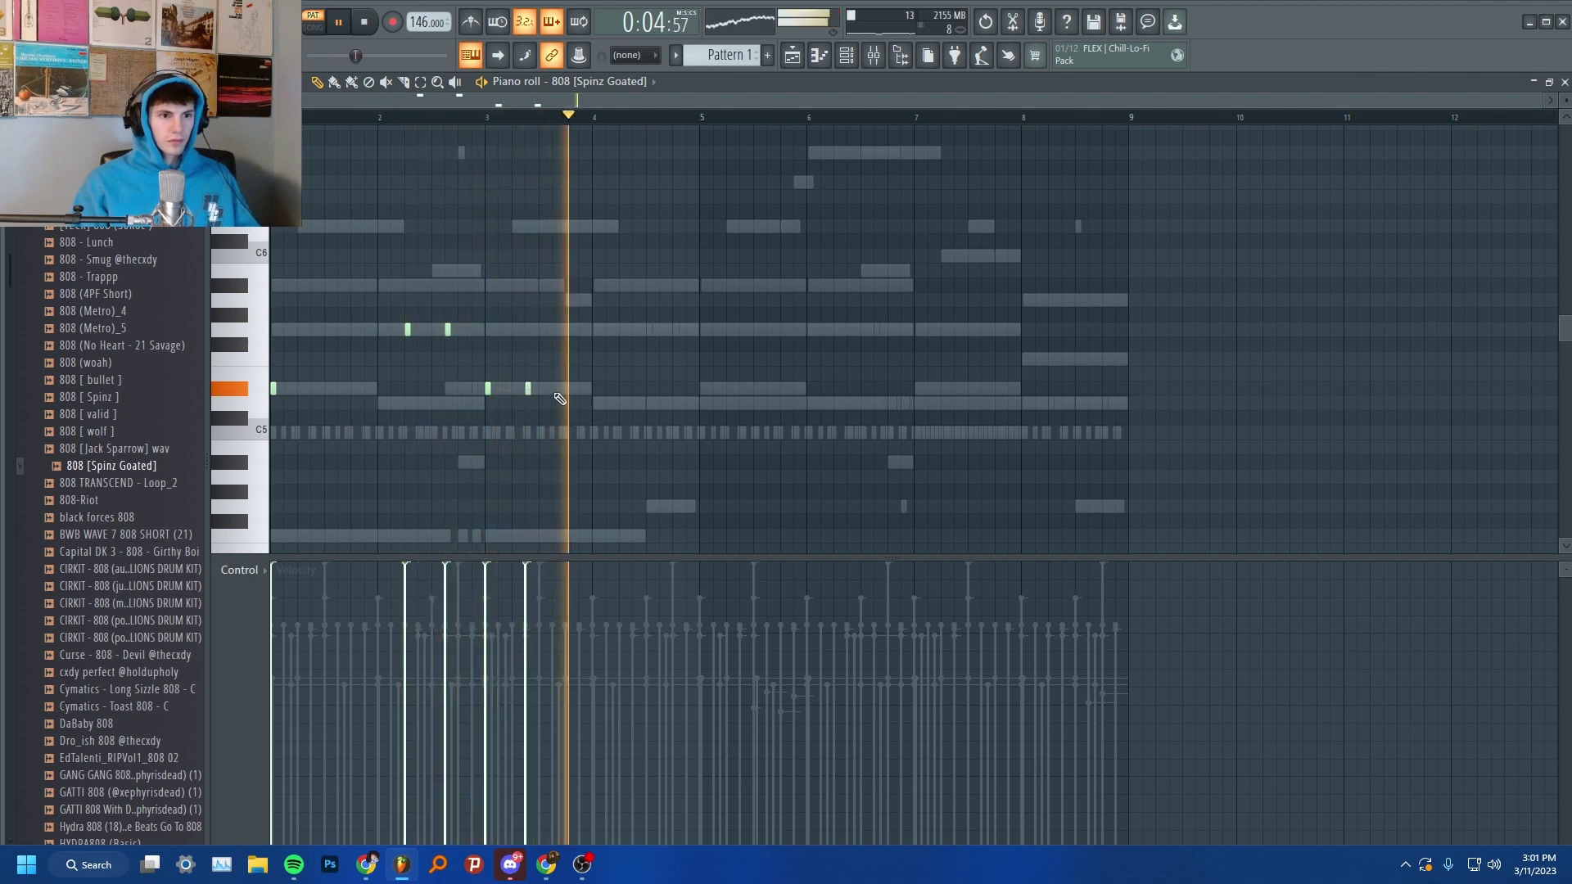
drag(563, 391, 570, 388)
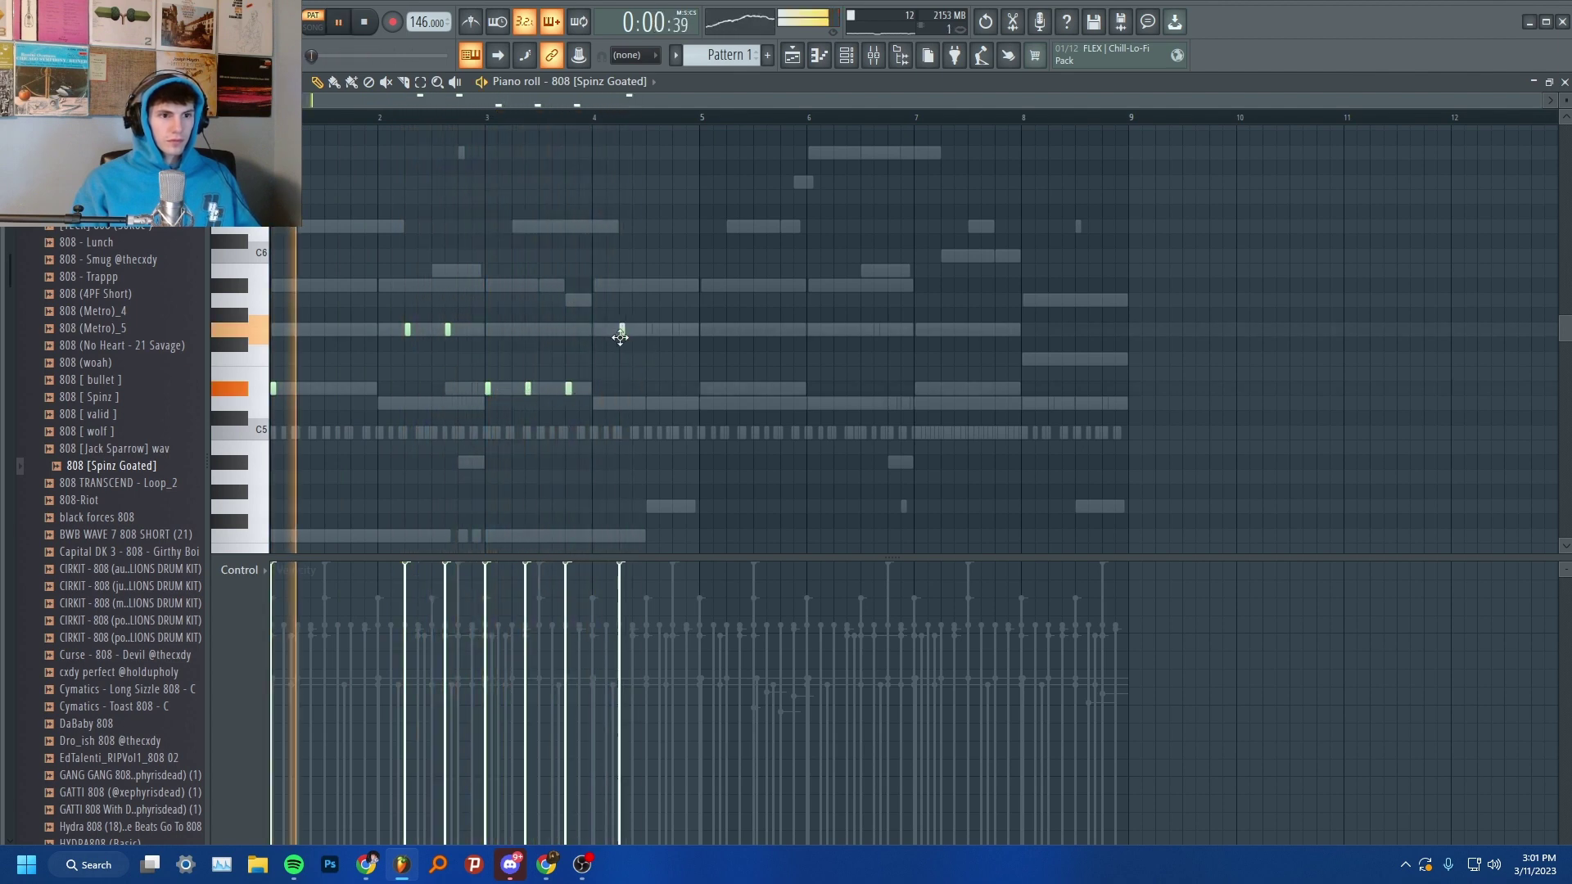
click(636, 329)
click(663, 329)
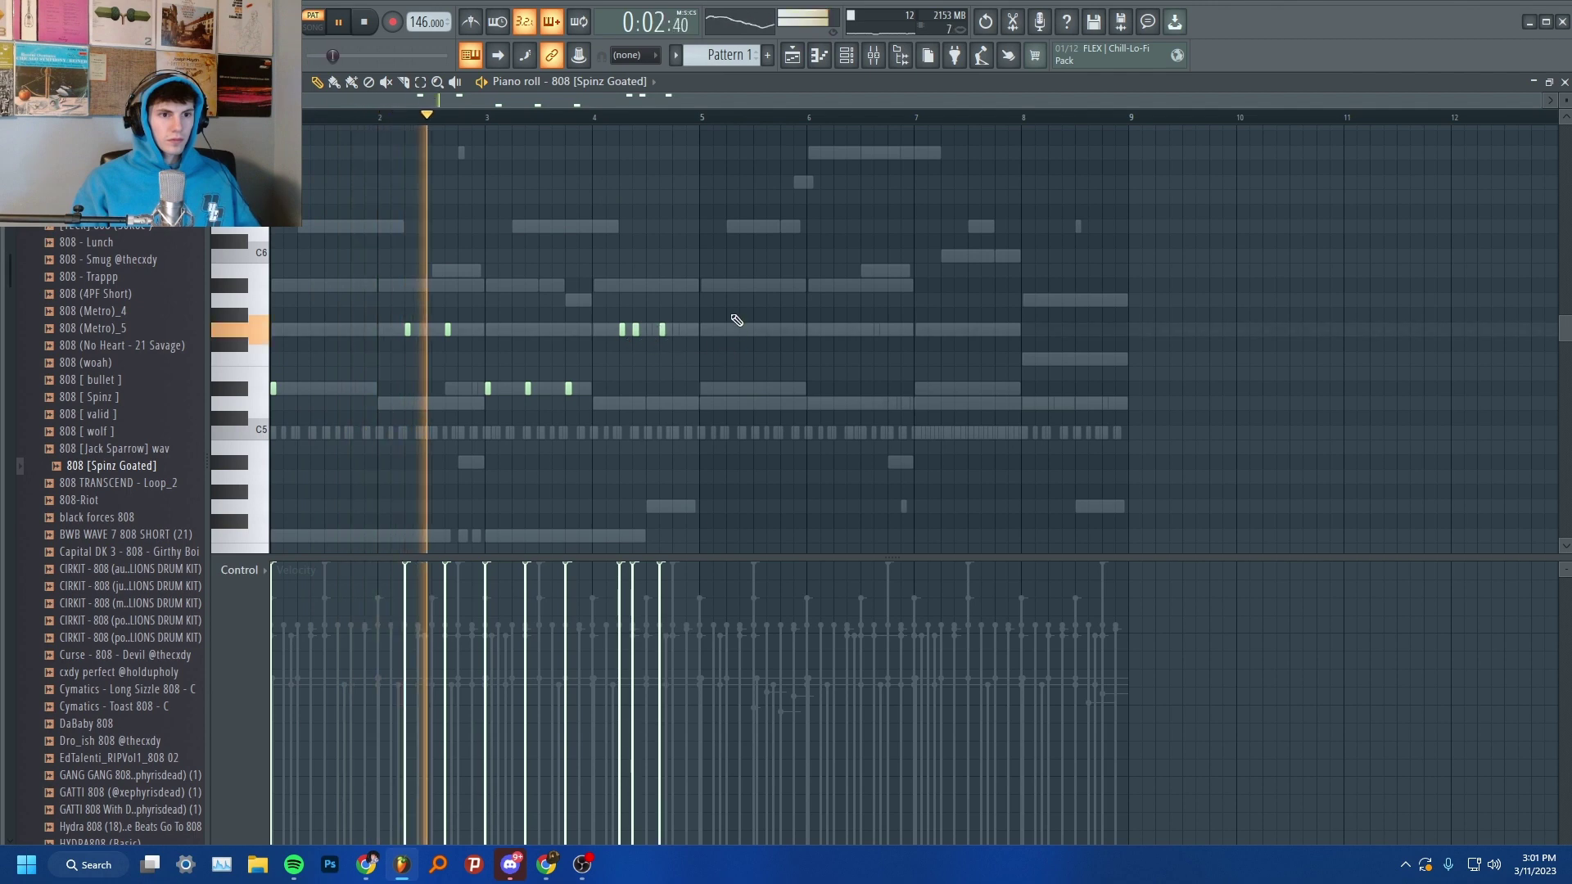
- Duplicate the four-bar 808 pattern and align the copy to the start of bar 5, filling bars 5 to 8
drag(737, 320, 276, 390)
key(ctrl+b)
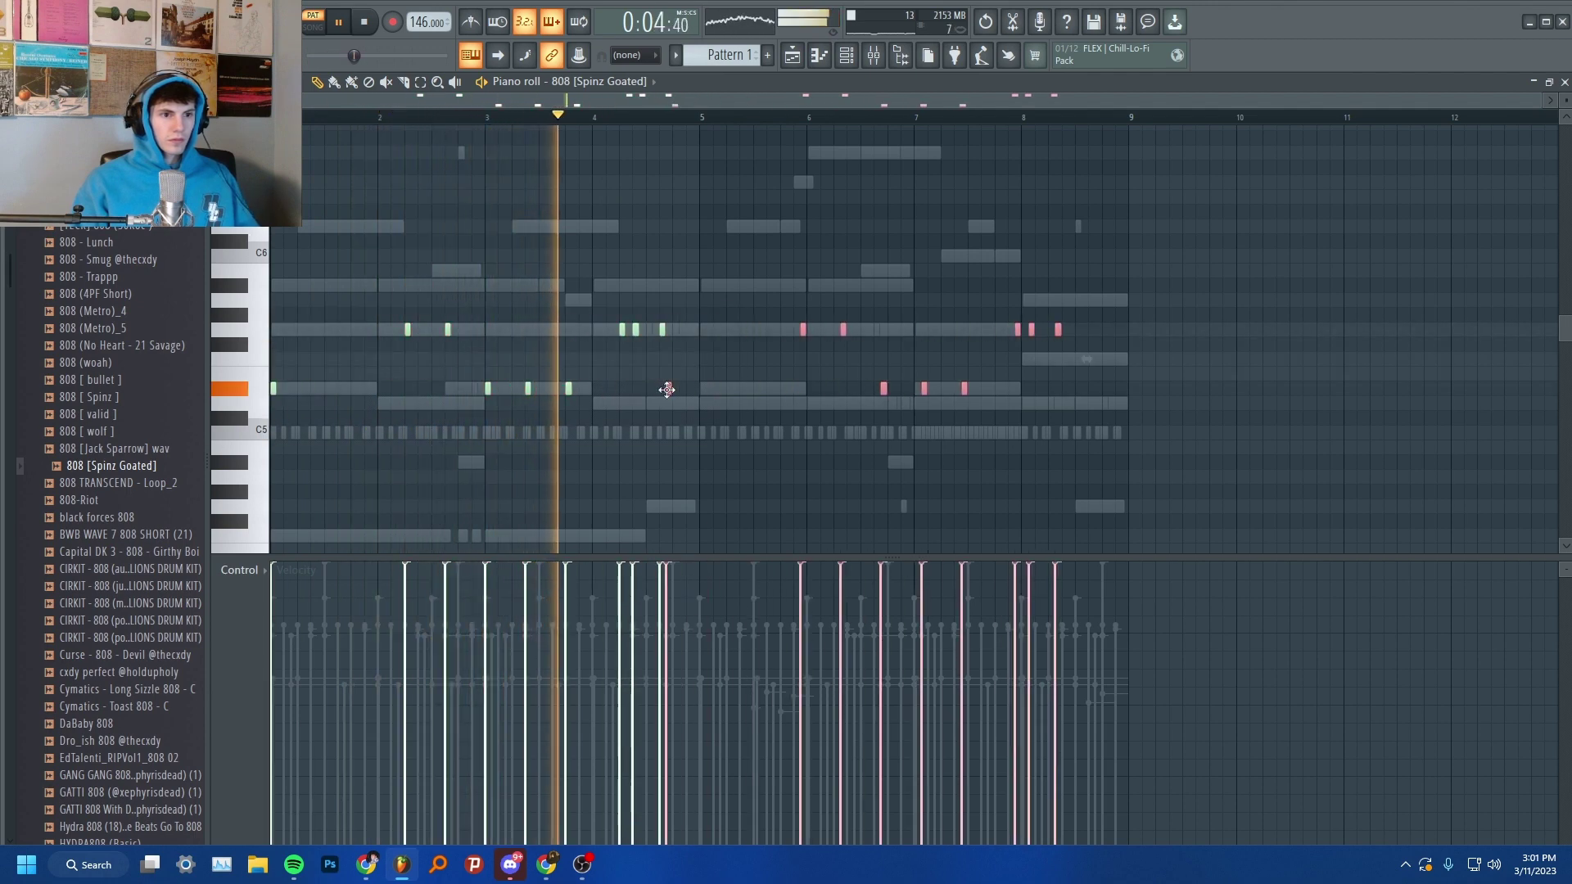
click(735, 357)
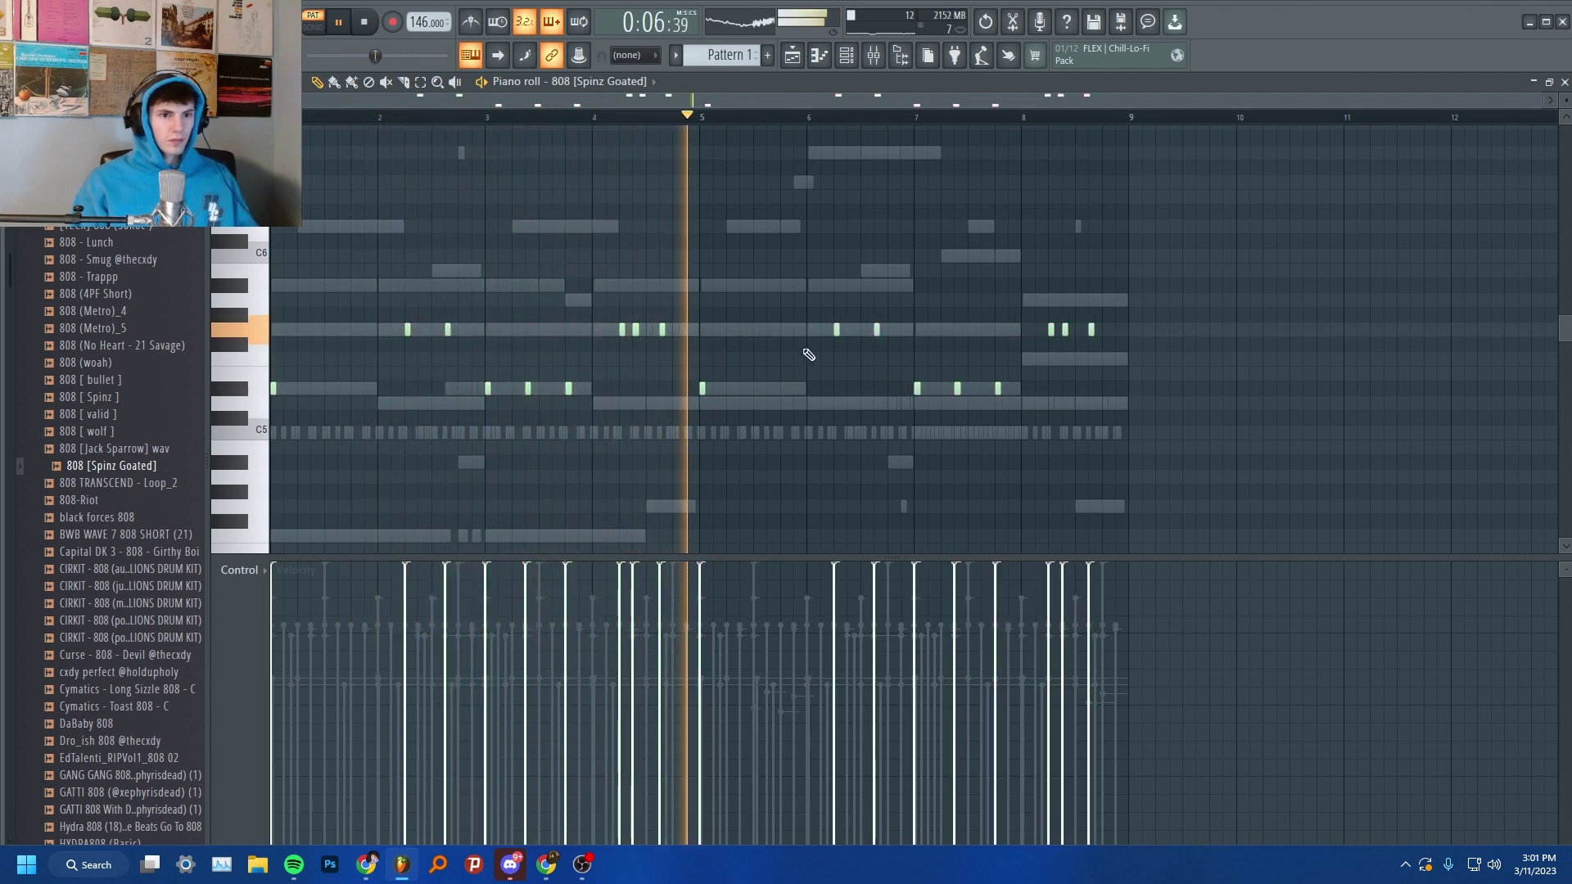
- Move the three 808 notes in bar 7 down to C5 and lower the three notes in bar 8
scroll(1024, 385, down, 4)
scroll(1019, 351, up, 2)
drag(1019, 351, 915, 348)
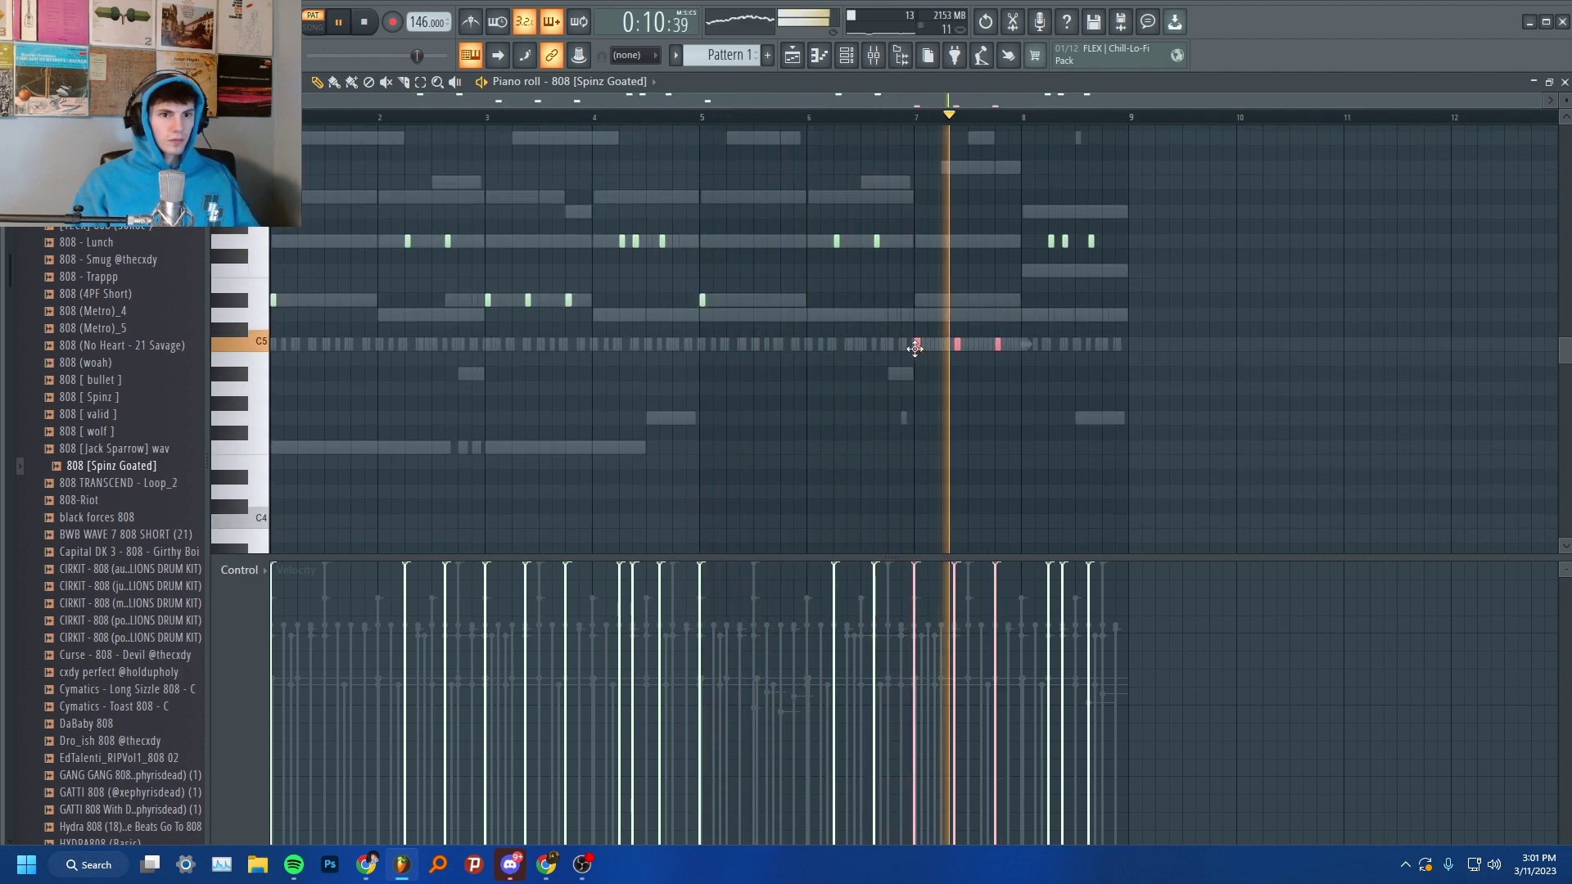
drag(1115, 235, 1053, 315)
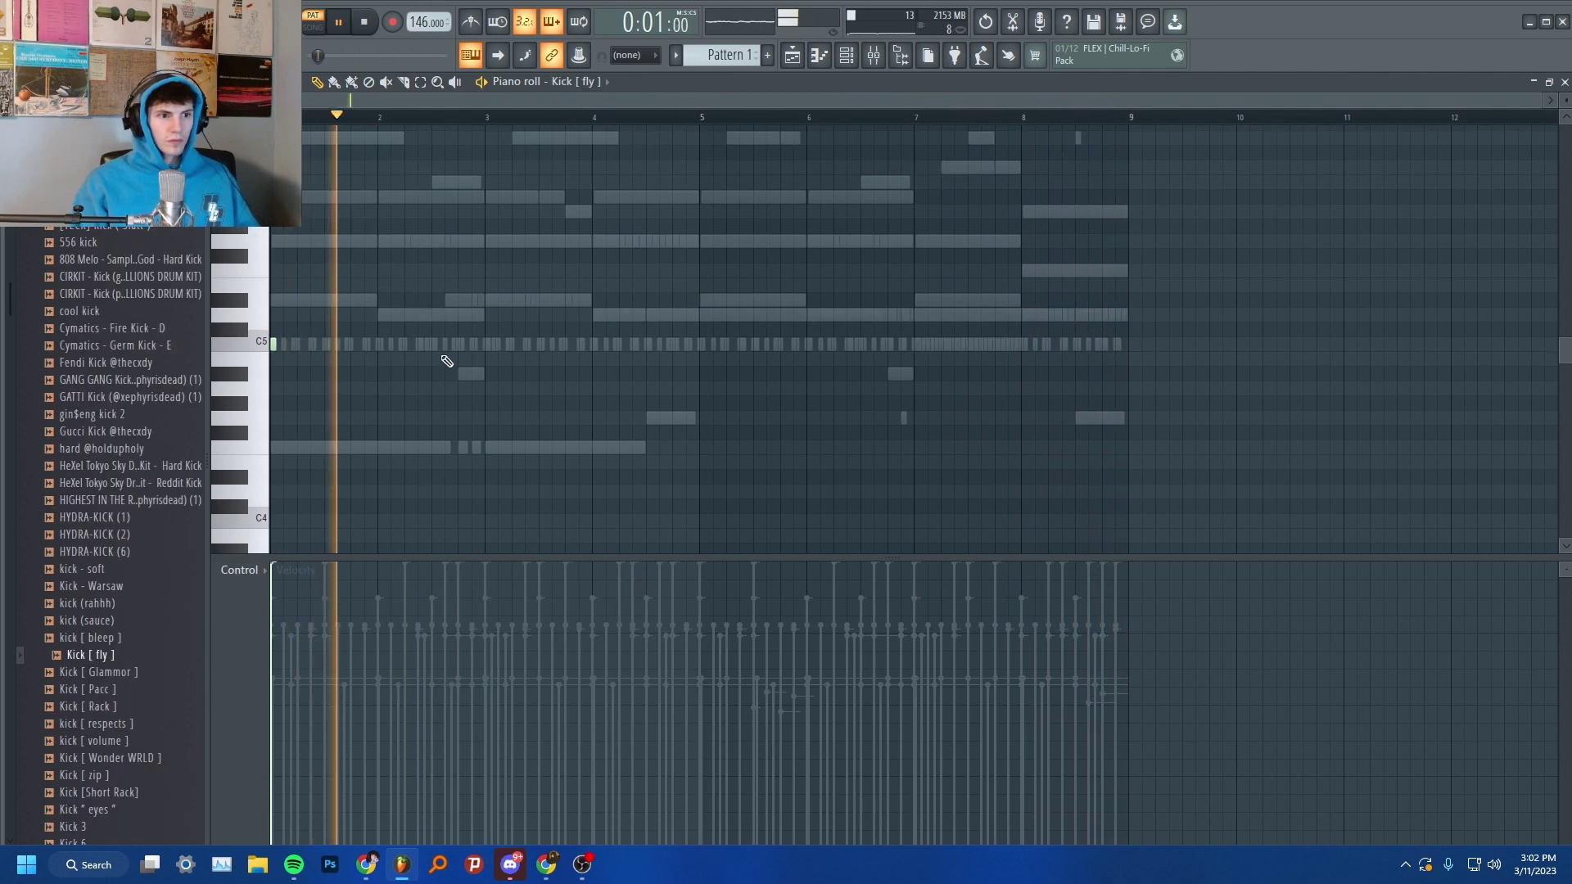
- Draw C5 notes for Kick [ fly ] late in bar 6 and at the start of bar 7
click(883, 344)
click(916, 345)
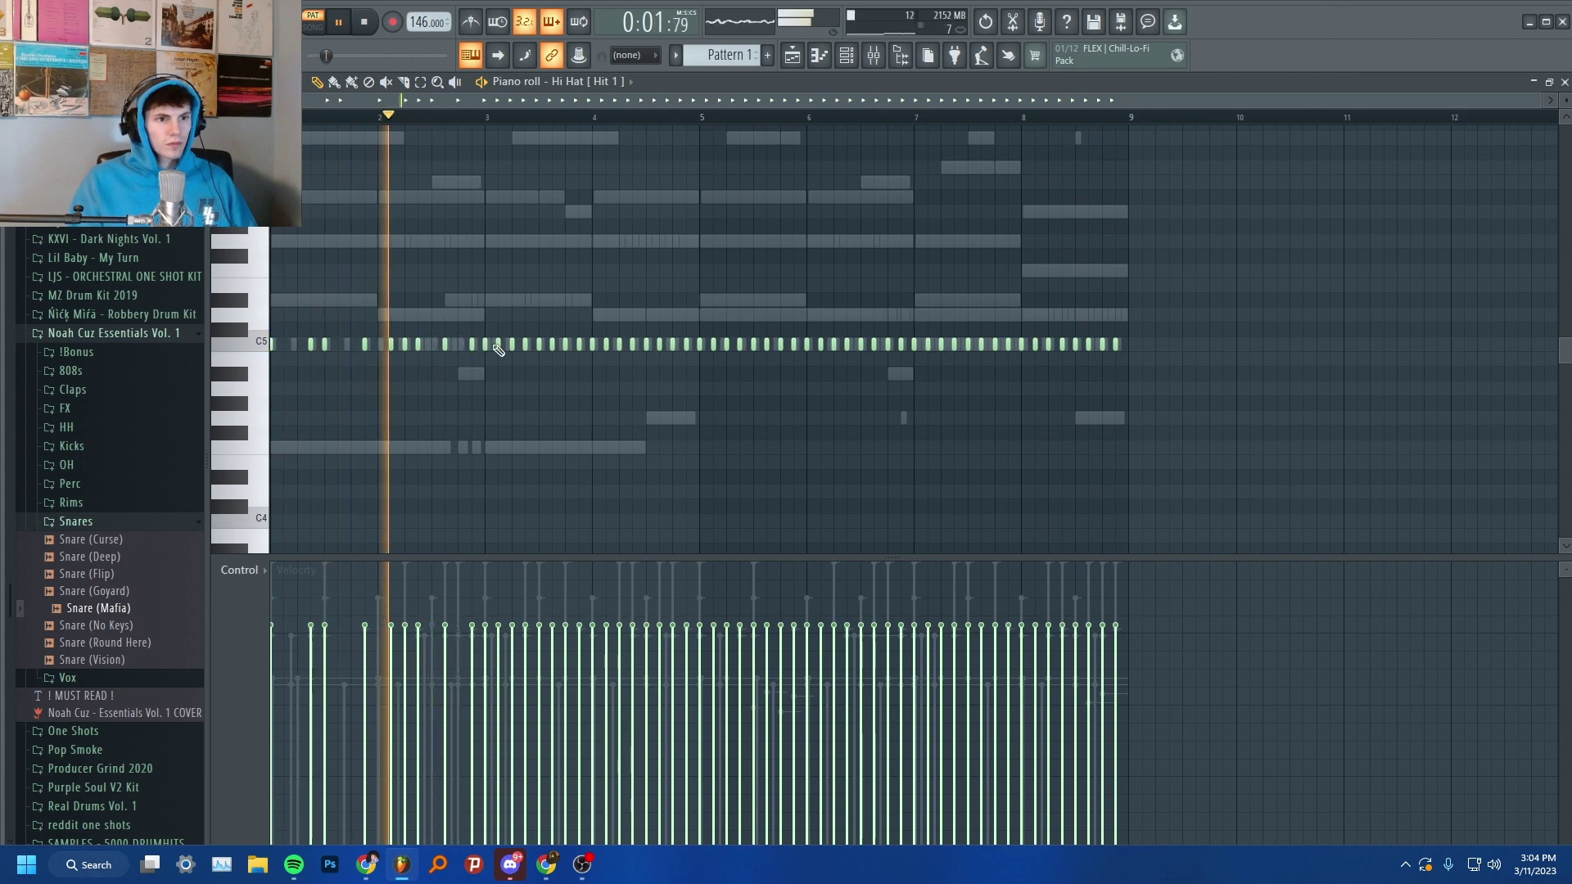
- Thin out the opening hi-hats and add 1/6-beat rolls on beat 4 of bar 1 and beat 2 of bar 2
key(ctrl+z)
click(485, 105)
click(366, 22)
key(space)
scroll(497, 348, up, 3)
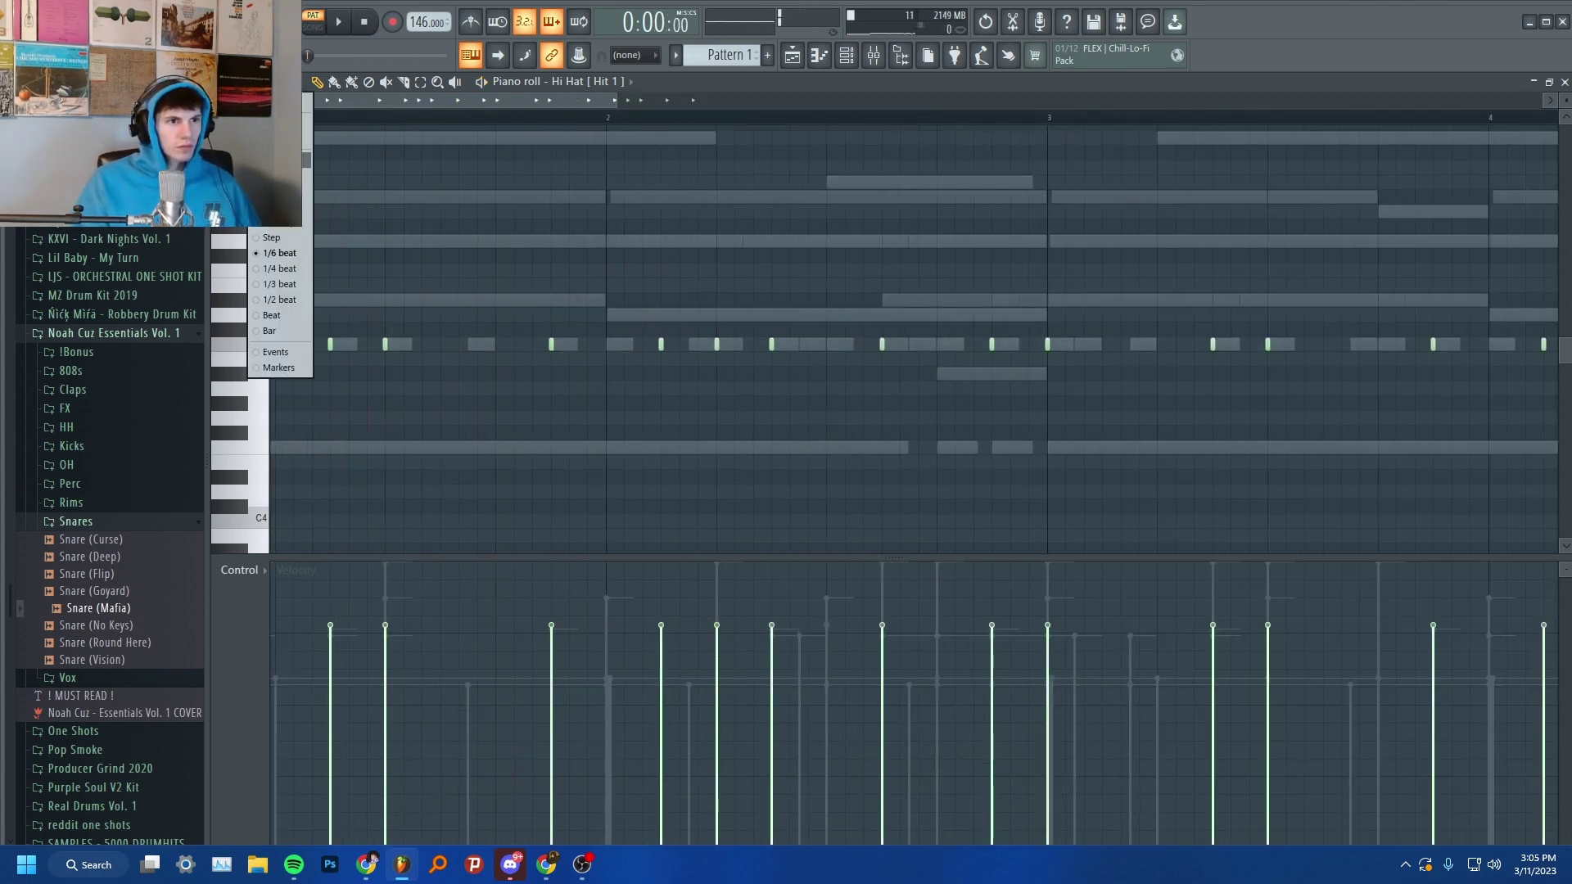
scroll(434, 347, down, 2)
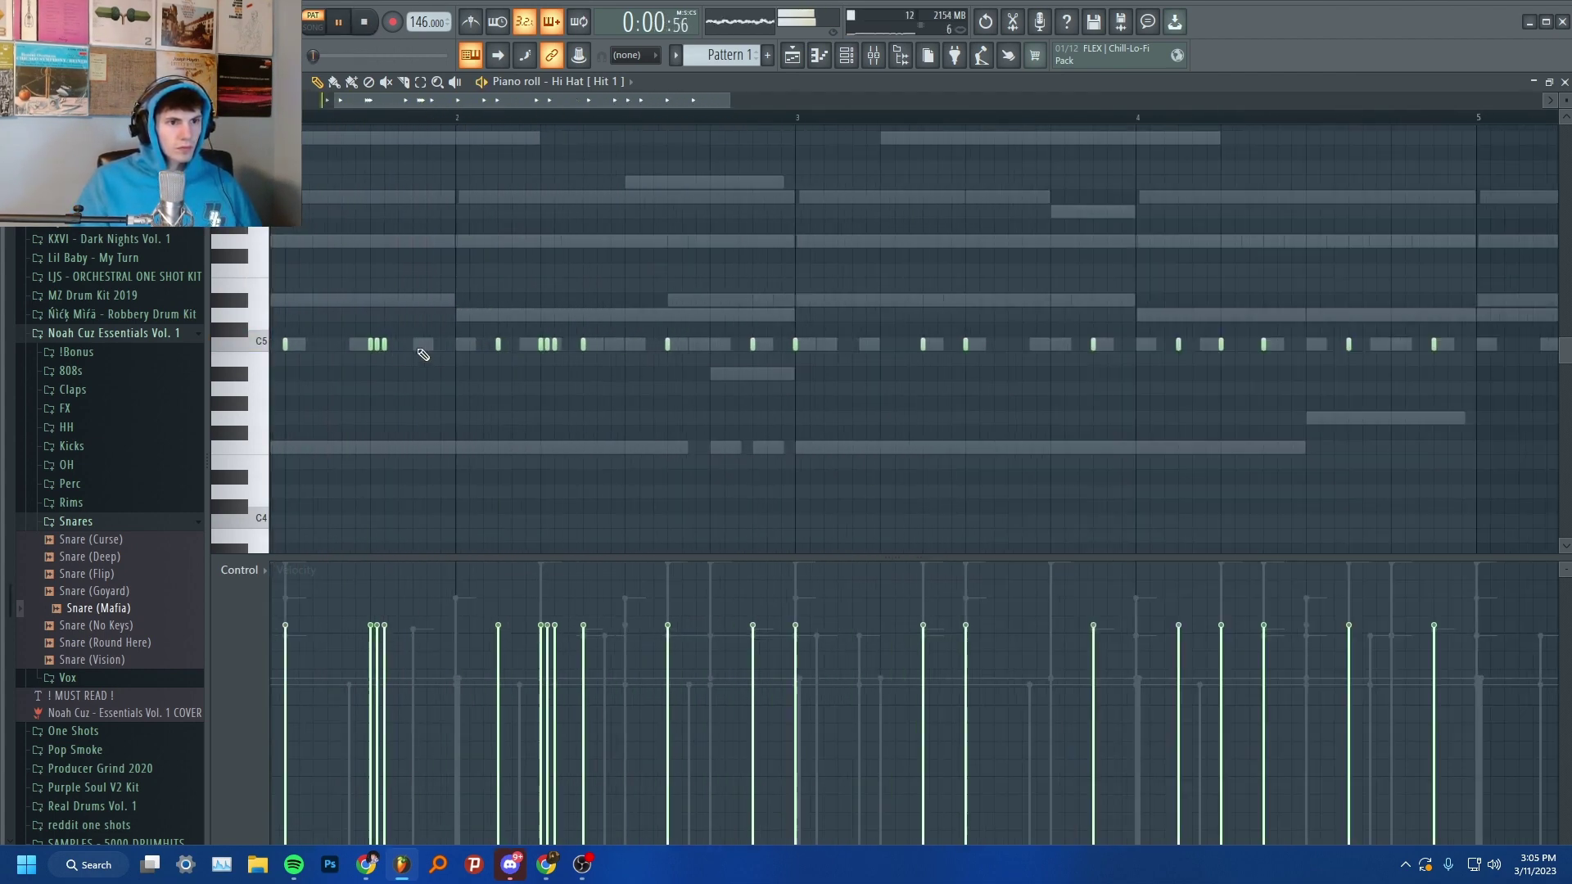
- Add low-velocity hi-hat ghost notes at C5 between the main hits in bars 1 and 2
scroll(364, 690, up, 4)
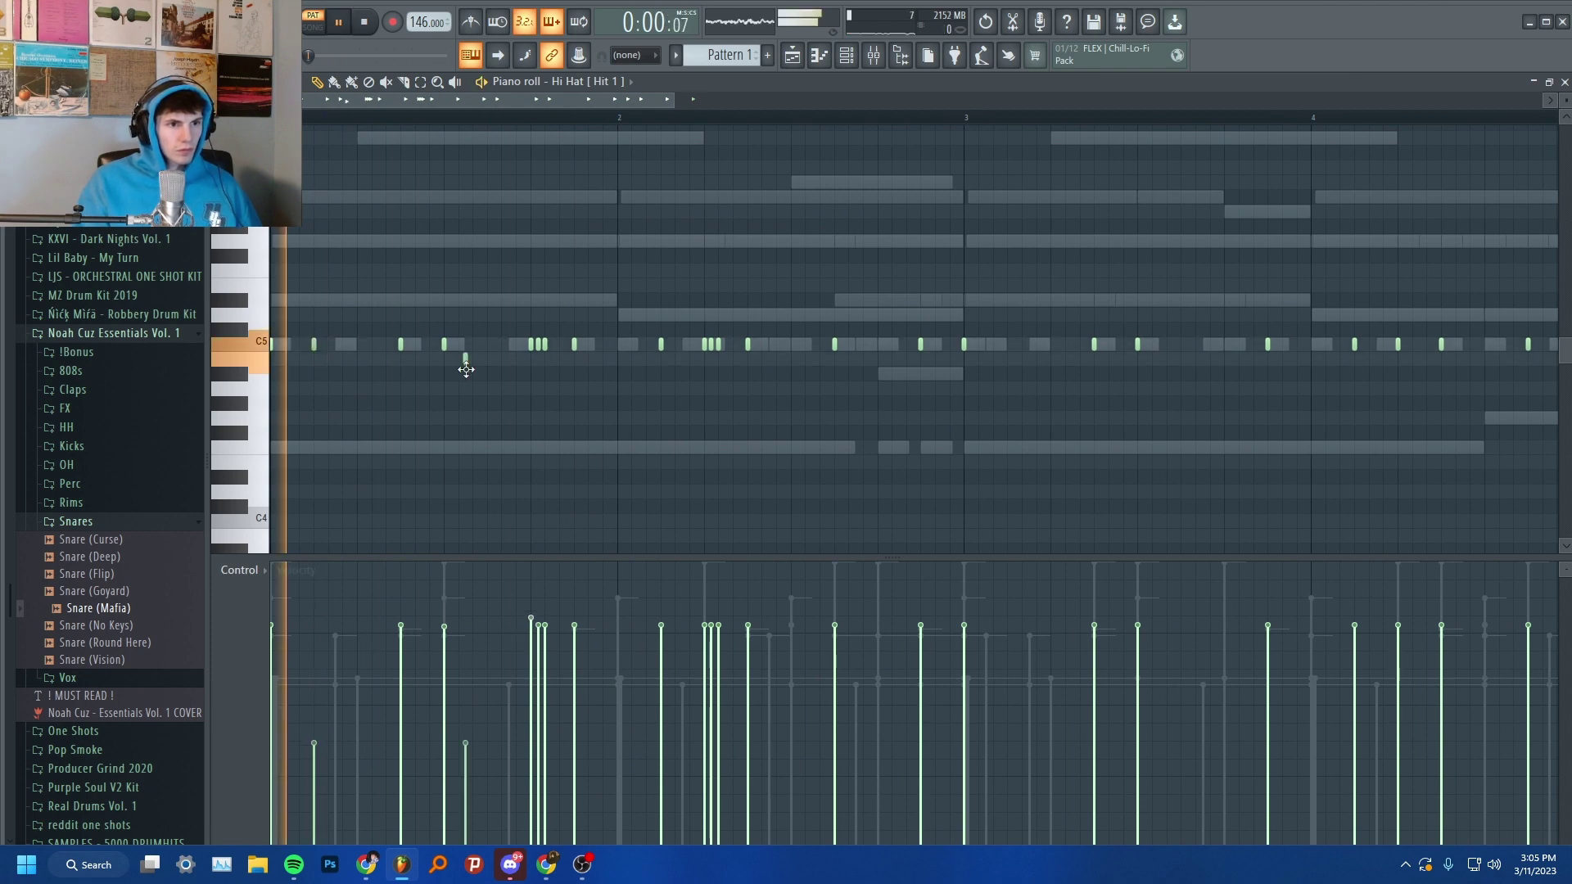
key(ctrl+z)
key(space)
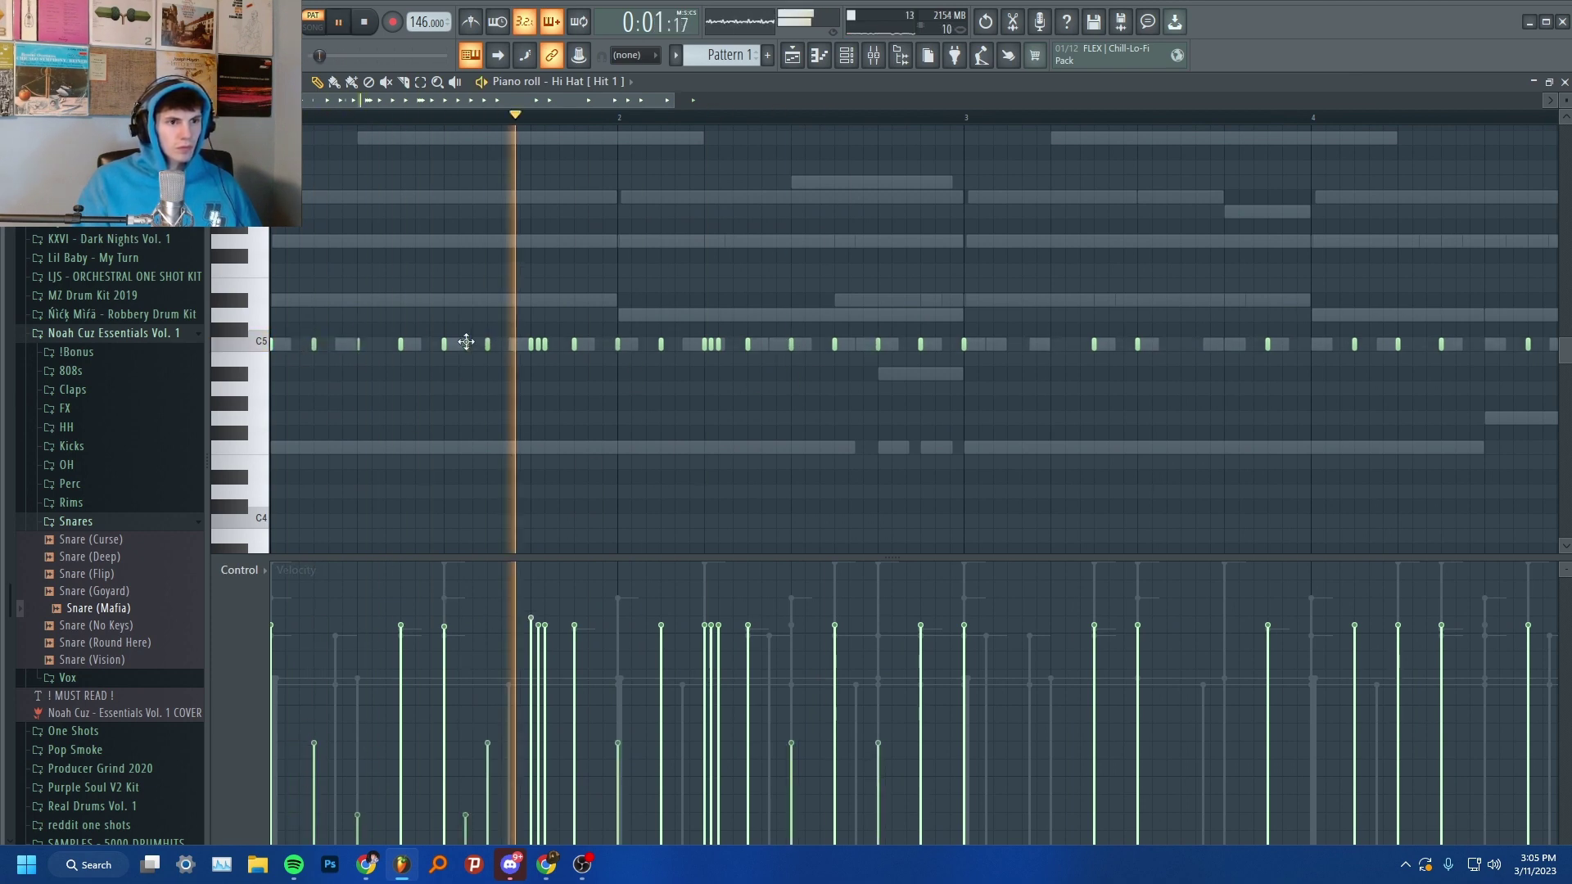
scroll(965, 333, down, 2)
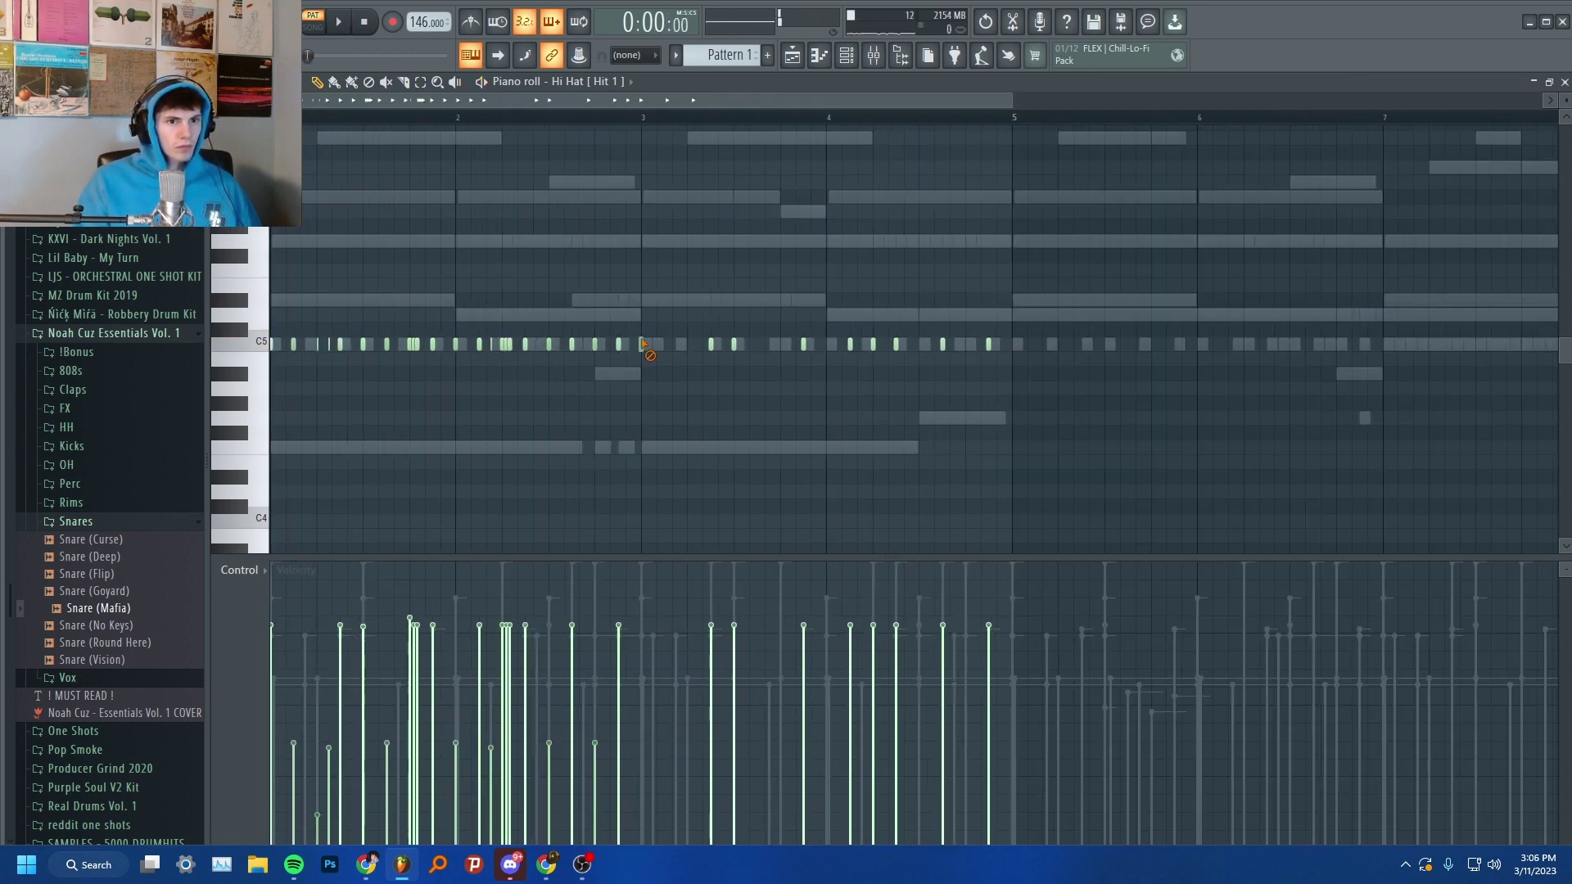
- Repeat the two-bar hi-hat pattern in bars 3 and 4 and add a D5 roll with falling velocities on beat 4 of bar 4
drag(573, 117, 694, 126)
scroll(694, 126, up, 2)
key(space)
scroll(802, 319, down, 1)
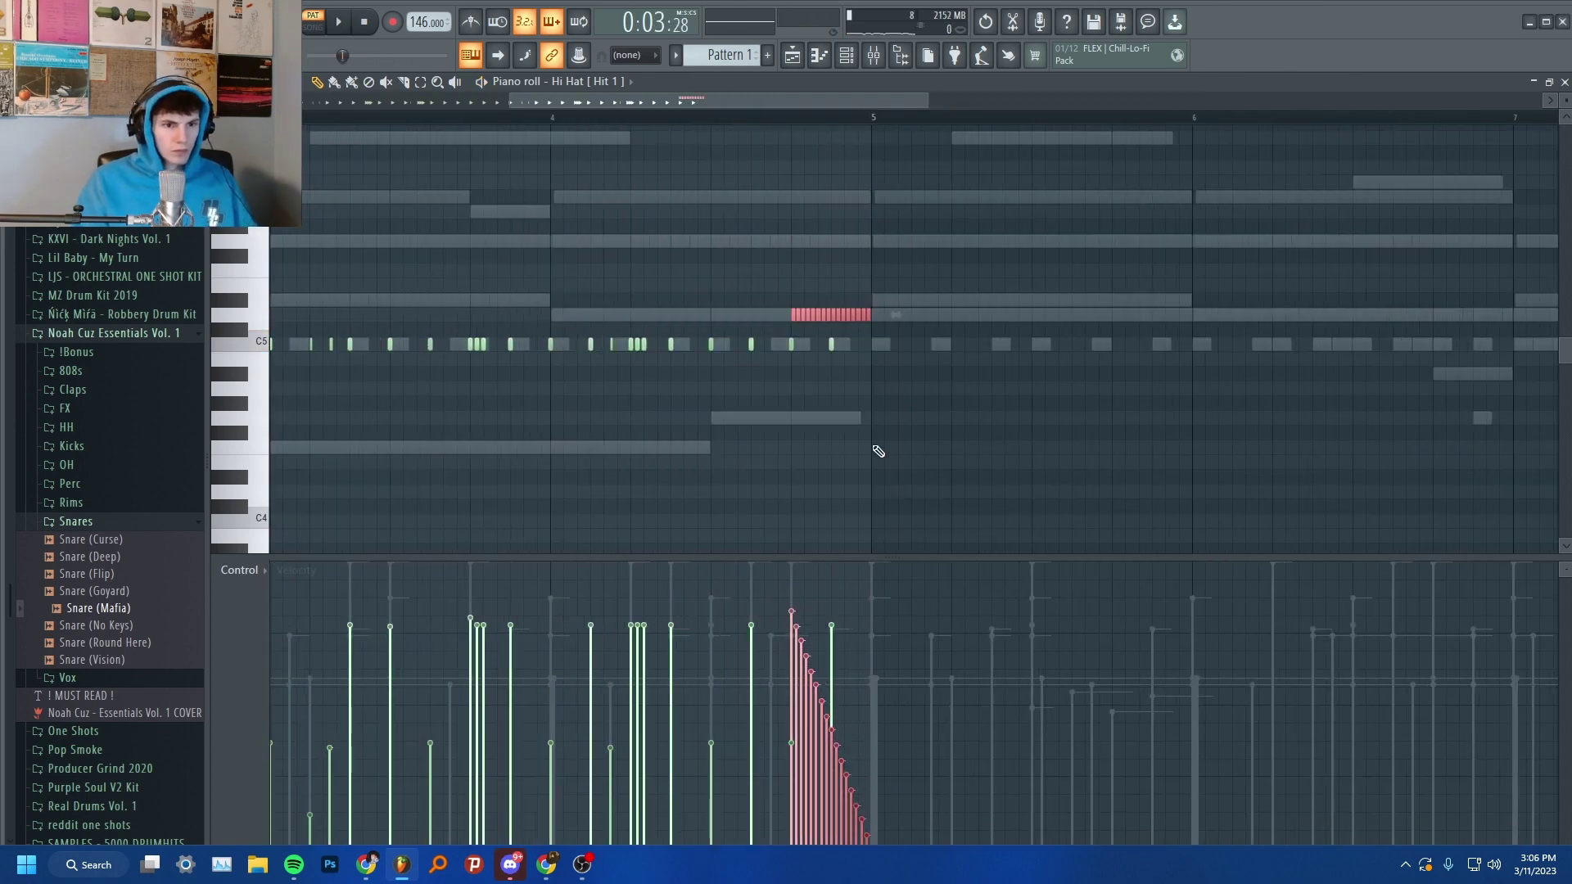
- Repeat the four-bar hi-hat pattern over bars 5 to 8, with the closing roll in bar 8 at A#4
key(space)
scroll(878, 451, down, 2)
- Add CIRKIT - Open Hat (green) as a new channel and draw one-beat C5 notes at the starts of bars 3, 5 and 7
key(F6)
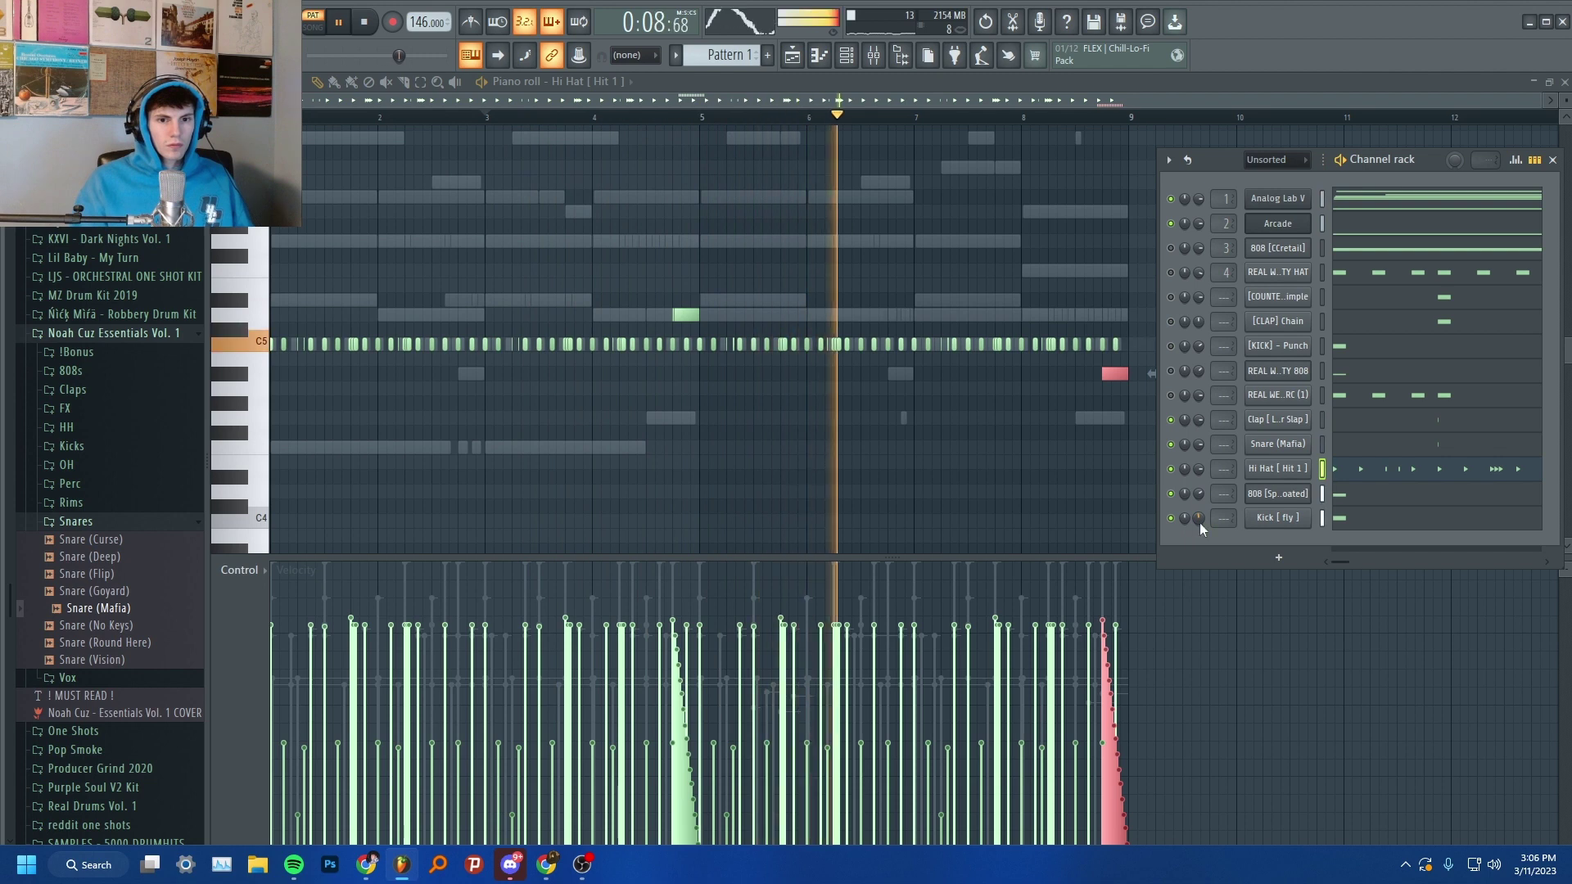
click(114, 523)
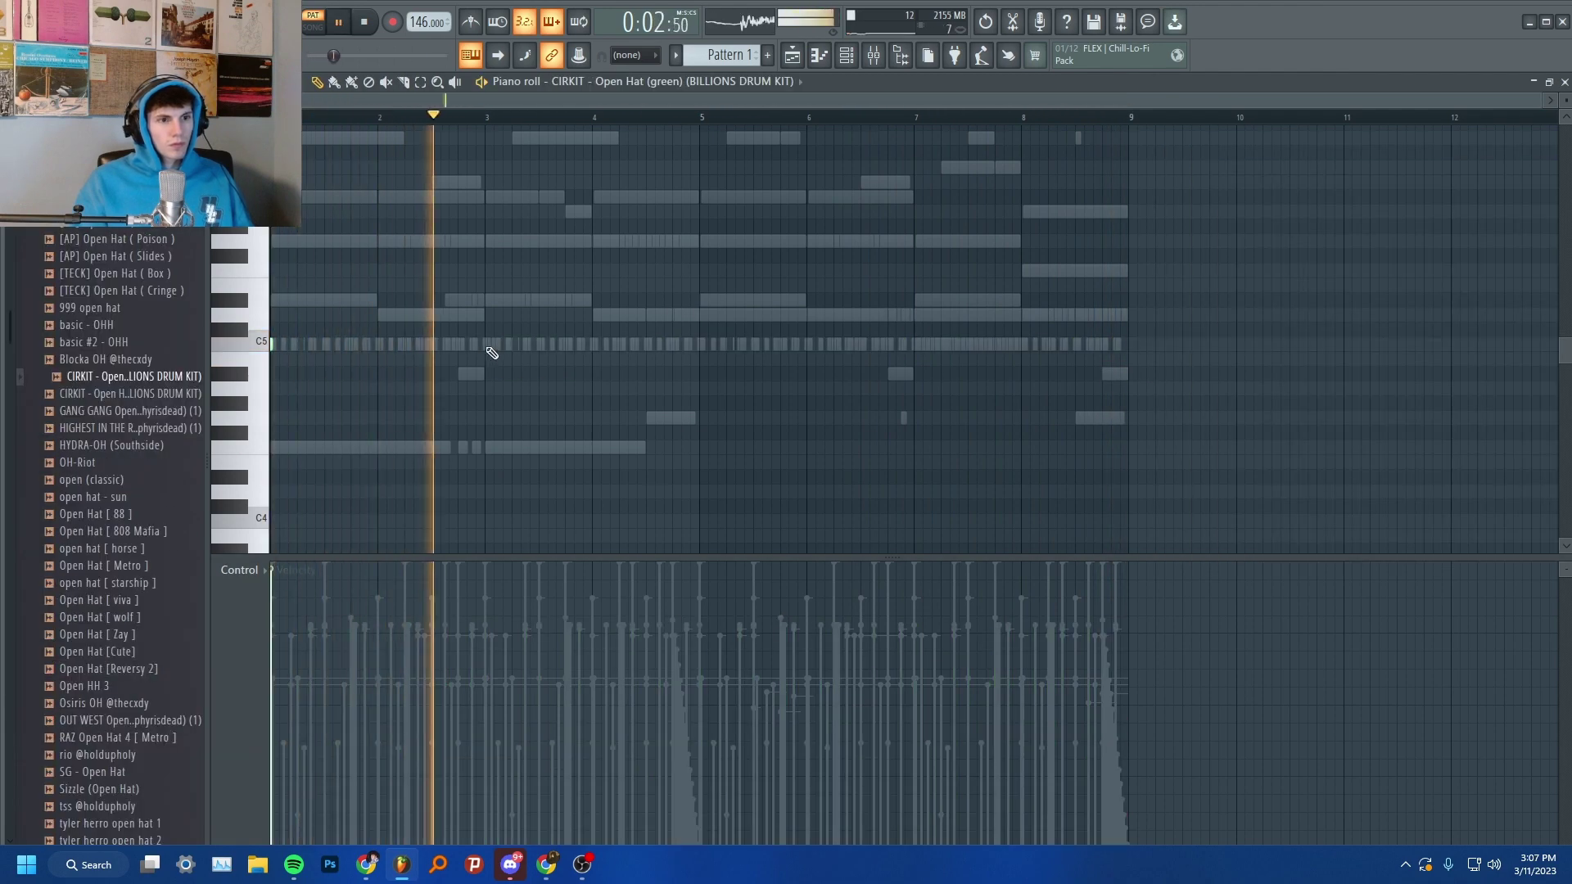
click(492, 345)
click(701, 347)
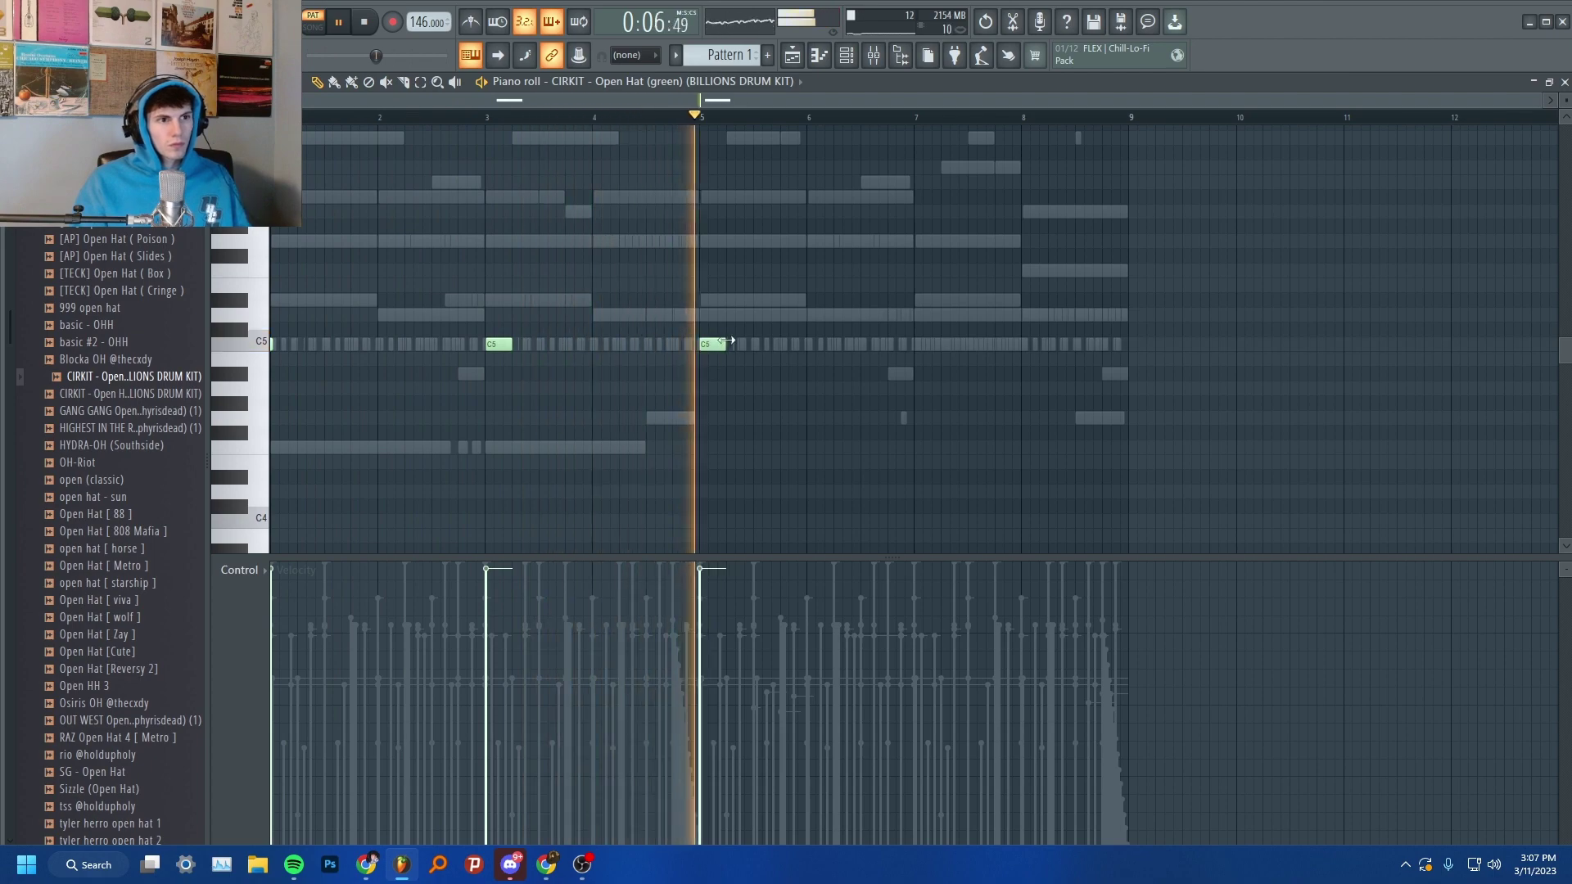
scroll(726, 343, up, 5)
scroll(545, 397, down, 5)
scroll(411, 355, up, 5)
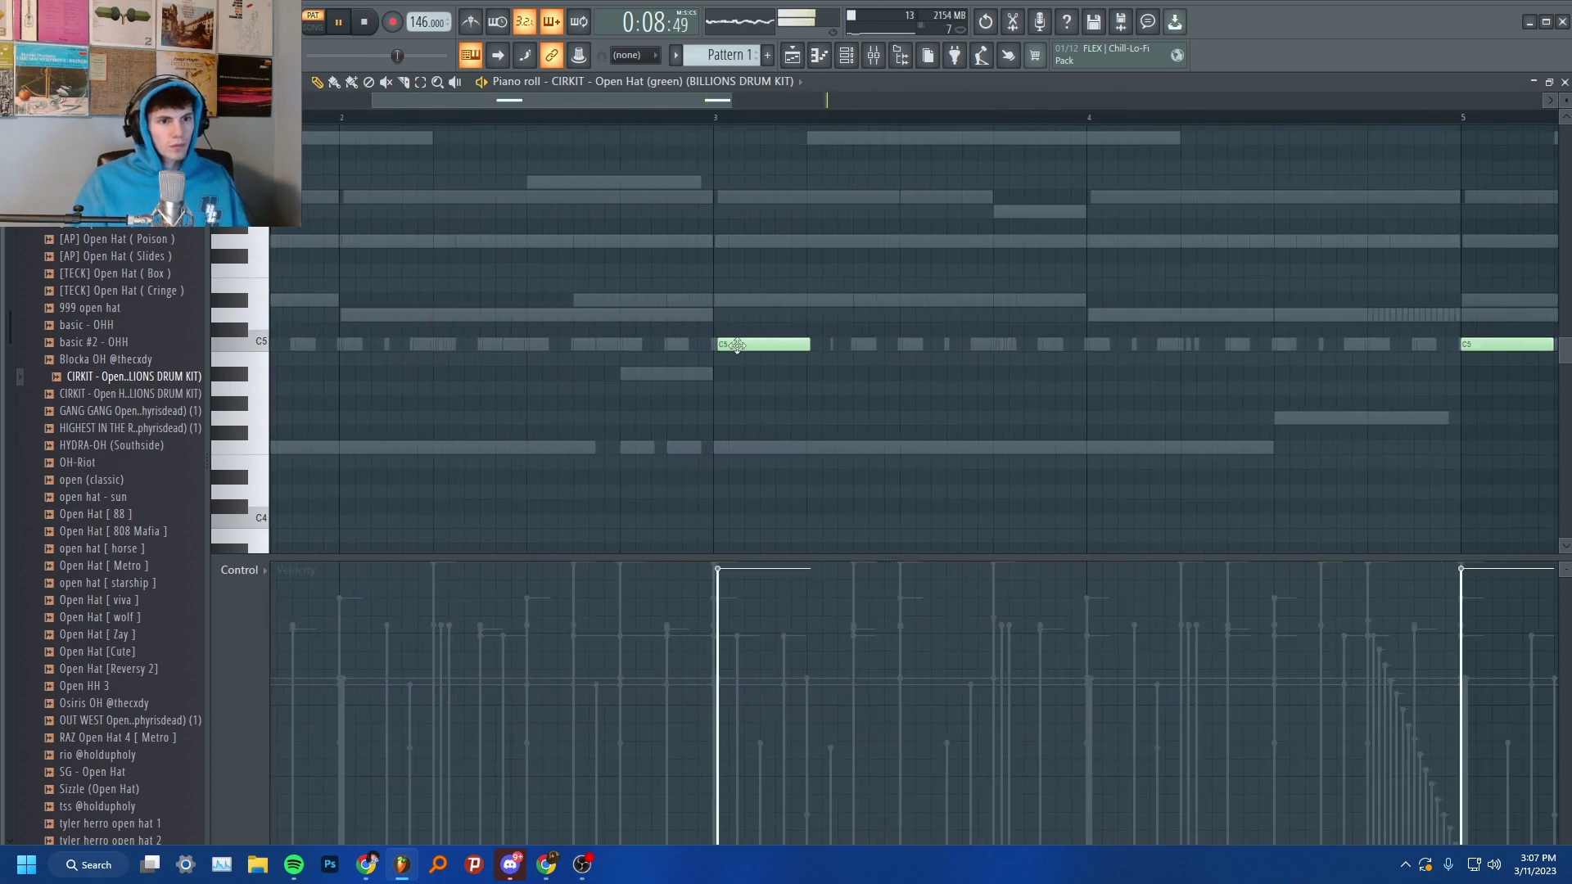
scroll(895, 351, up, 2)
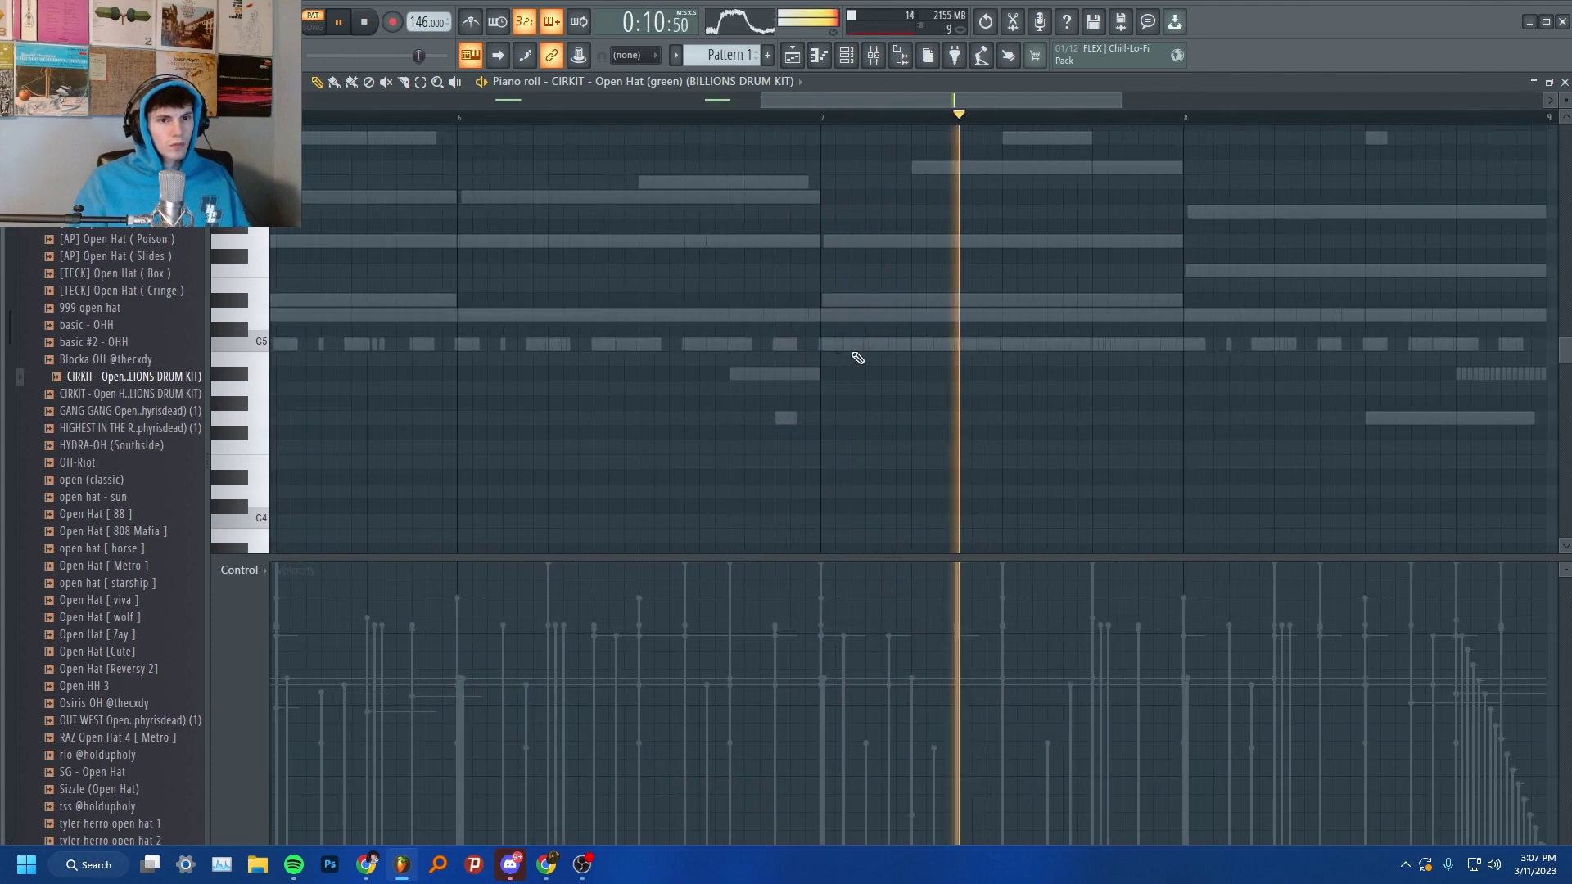
click(821, 345)
scroll(827, 379, down, 5)
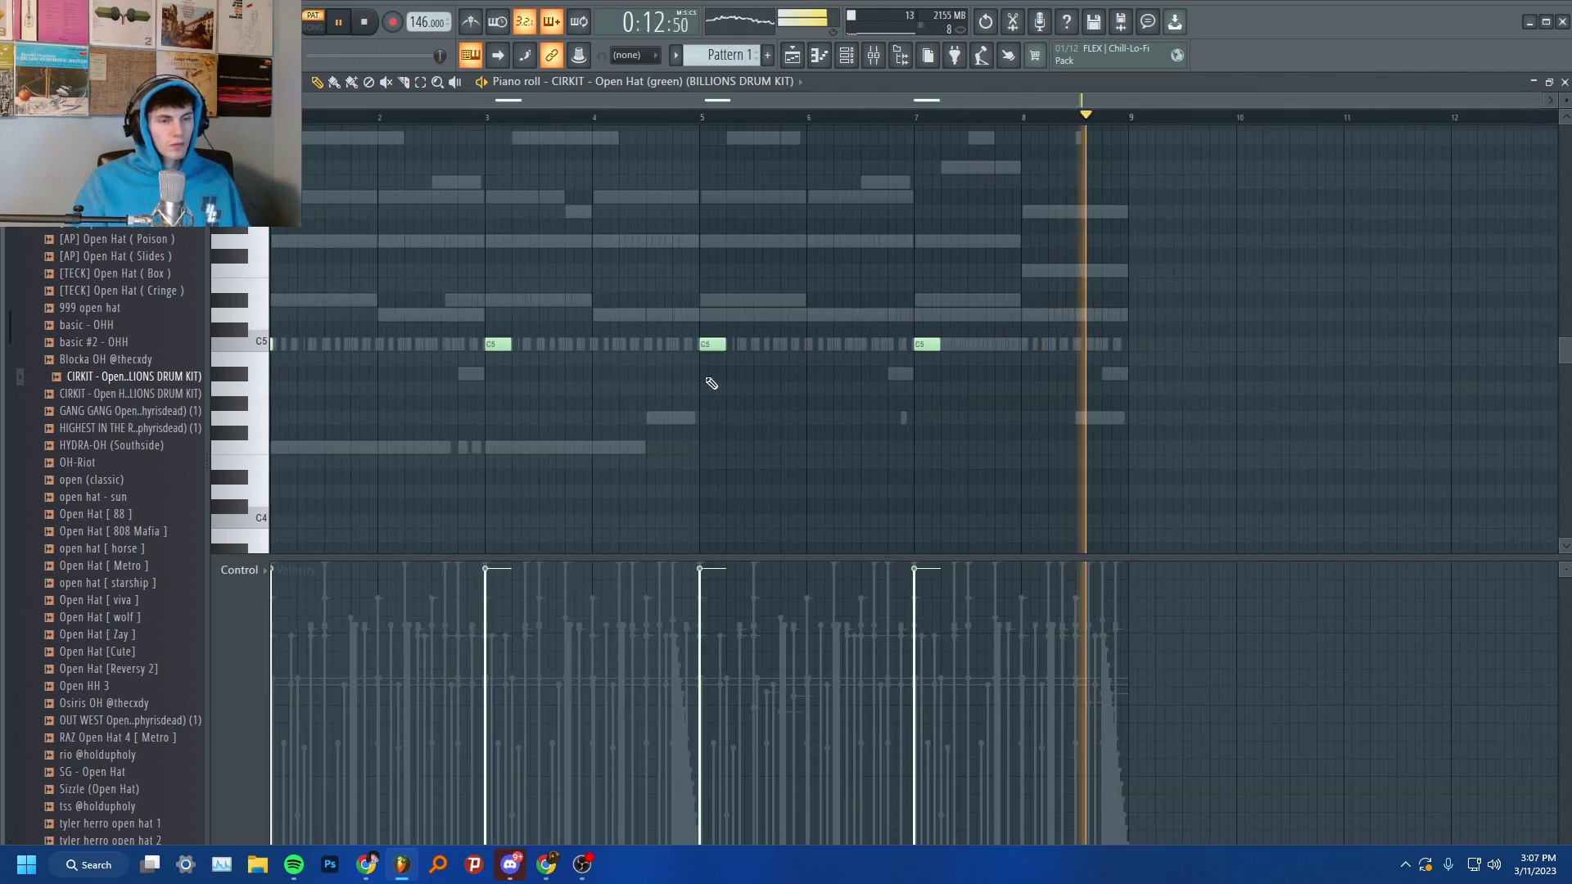
- Add the Open Hat [ Zay ] channel and draw one-beat C5 notes on beats 2 and 4 of bar 1 and beat 2 of bars 3 and 4
drag(98, 635, 365, 369)
key(space)
click(291, 345)
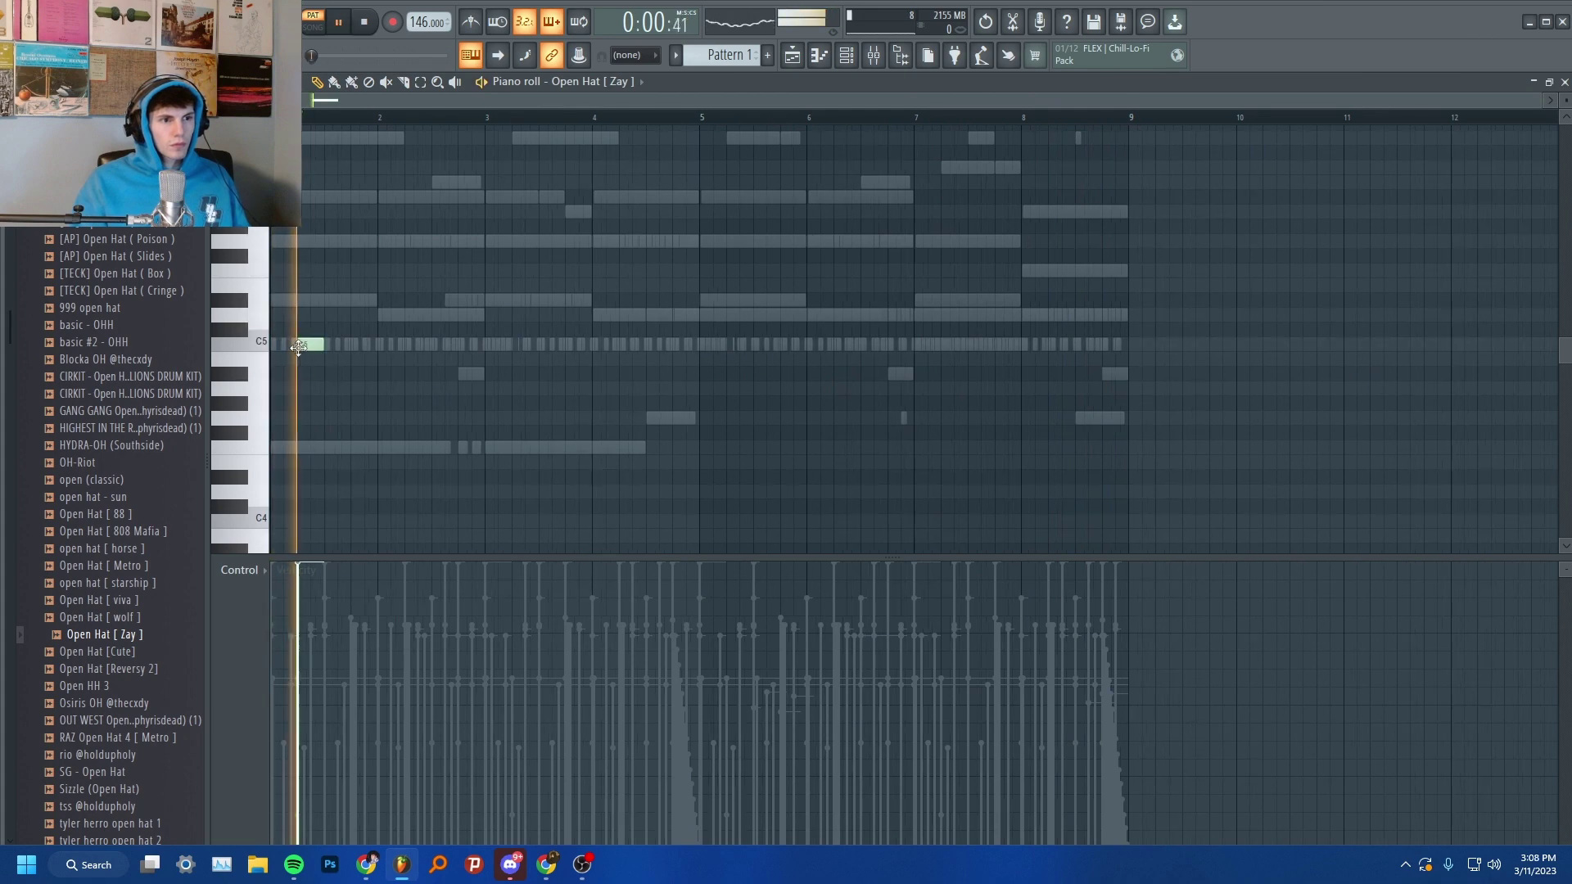
click(352, 345)
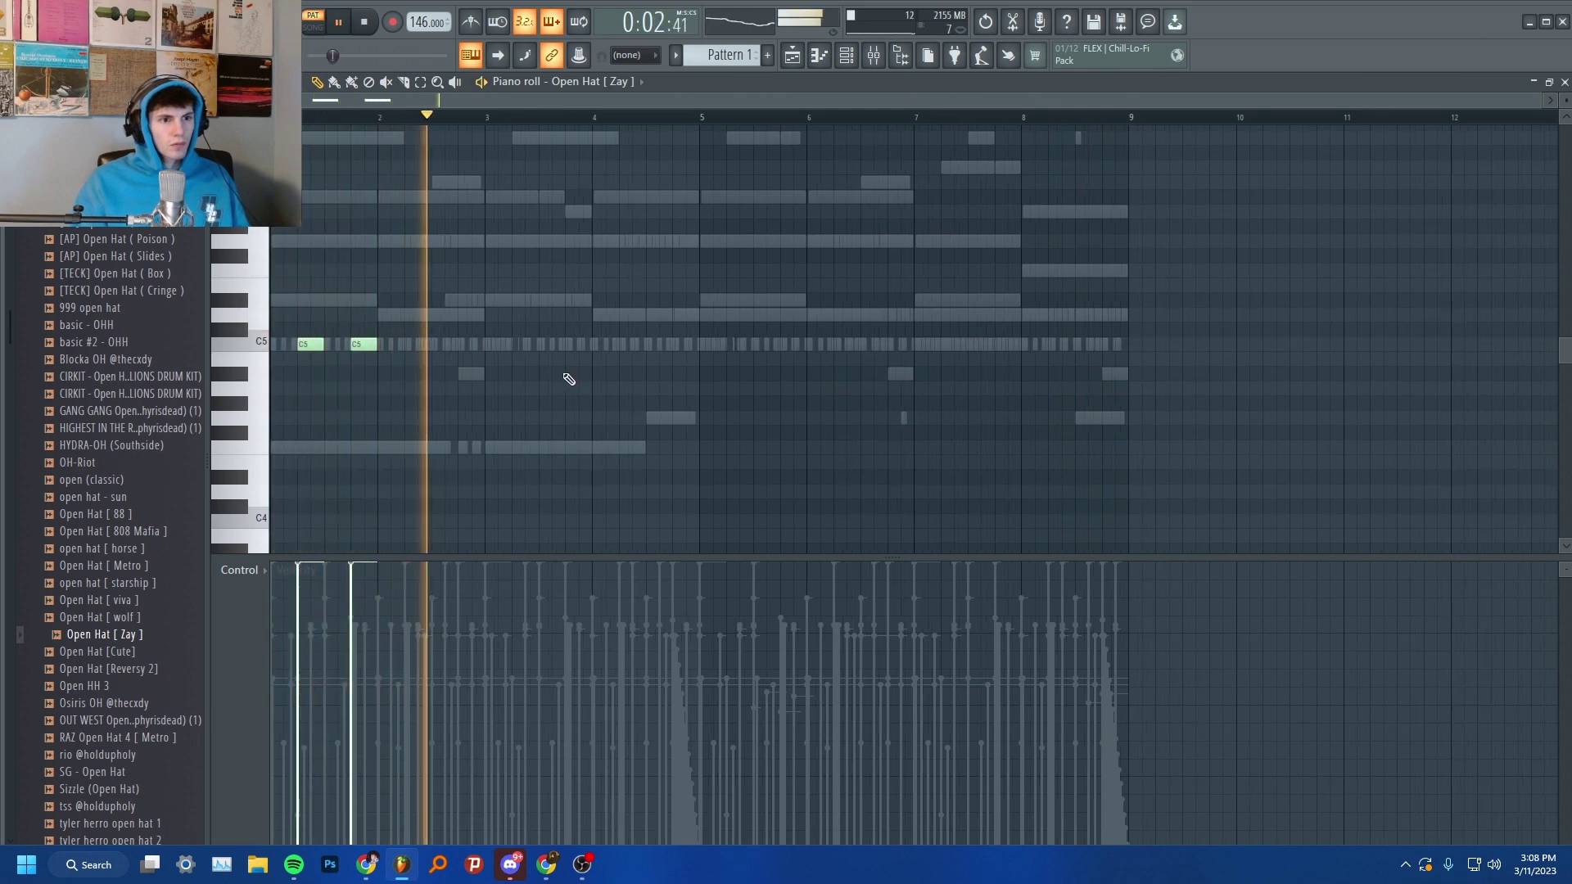
drag(506, 334, 514, 350)
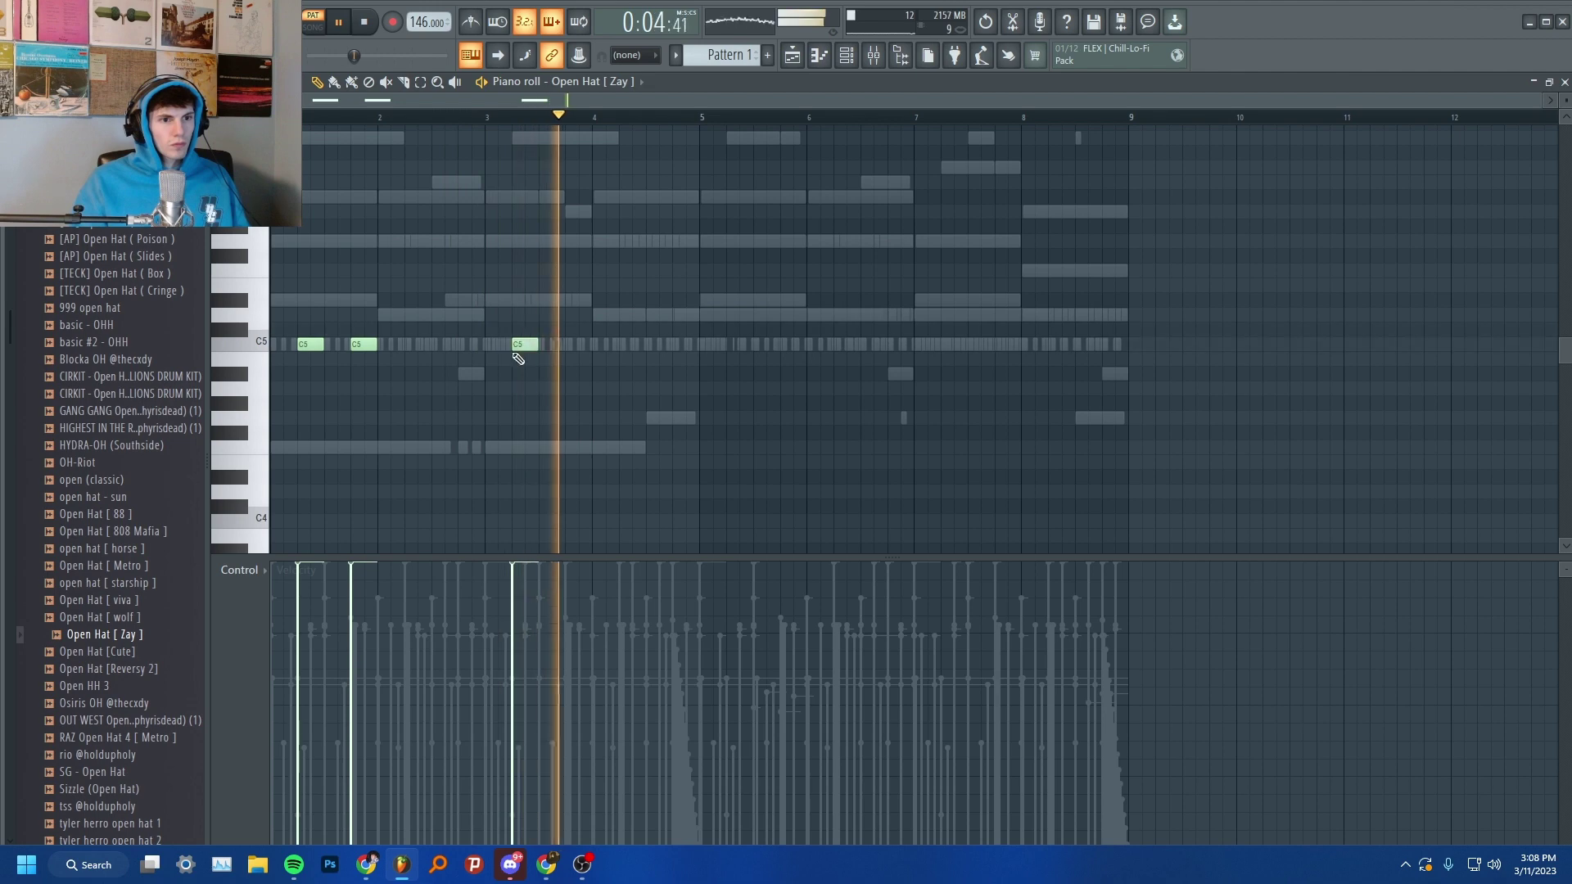
click(624, 344)
- Duplicate all the Open Hat [ Zay ] notes into bars 5 to 8 and clear the selection
key(ctrl+a)
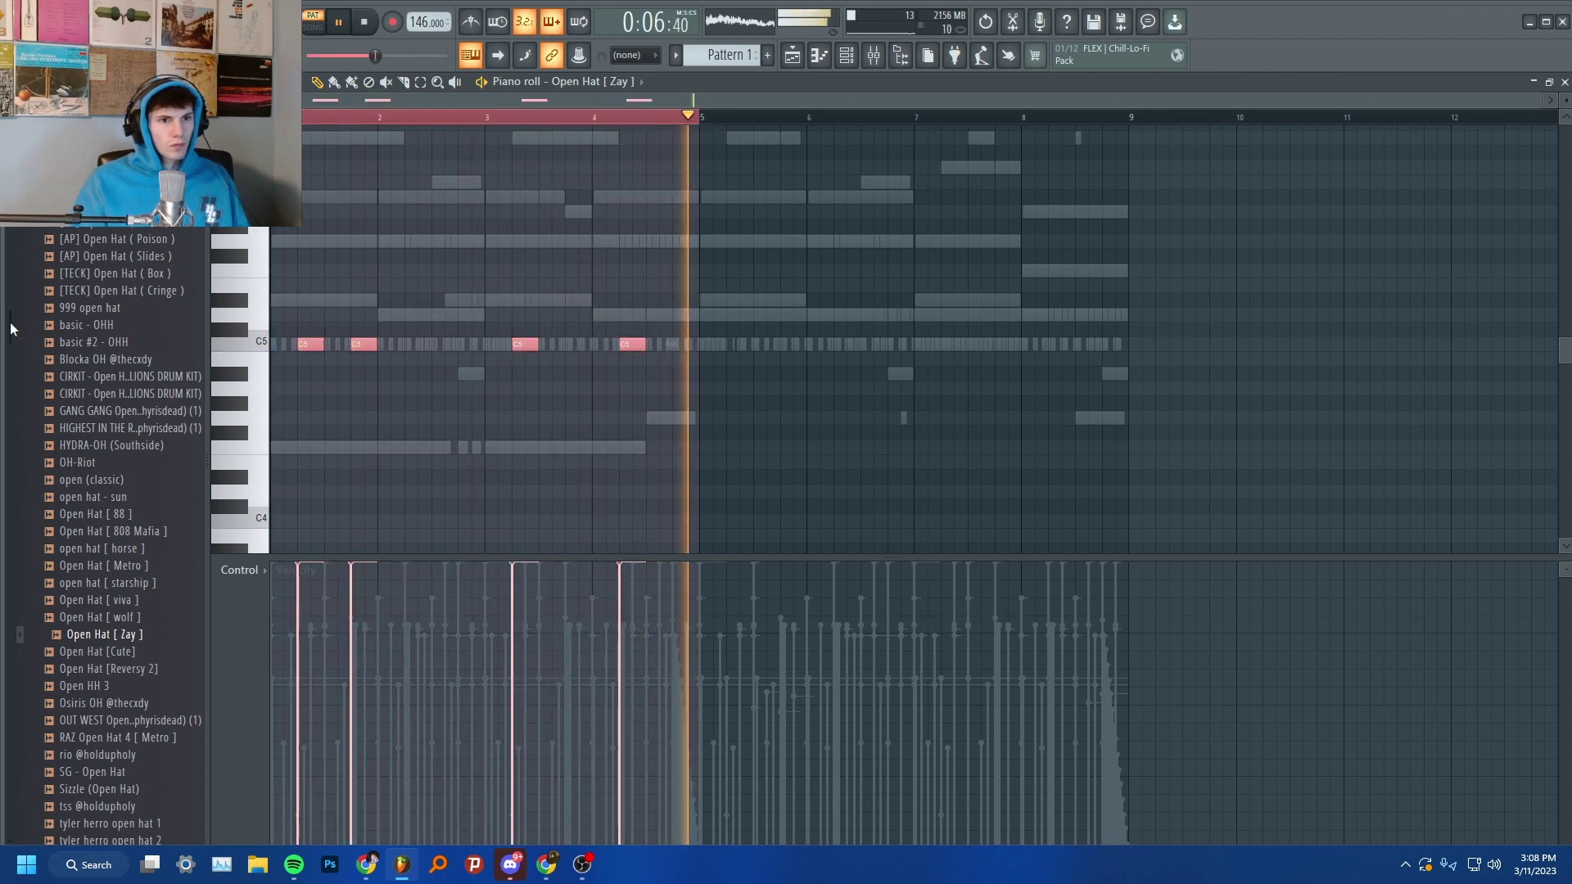
key(ctrl+b)
key(ctrl+d)
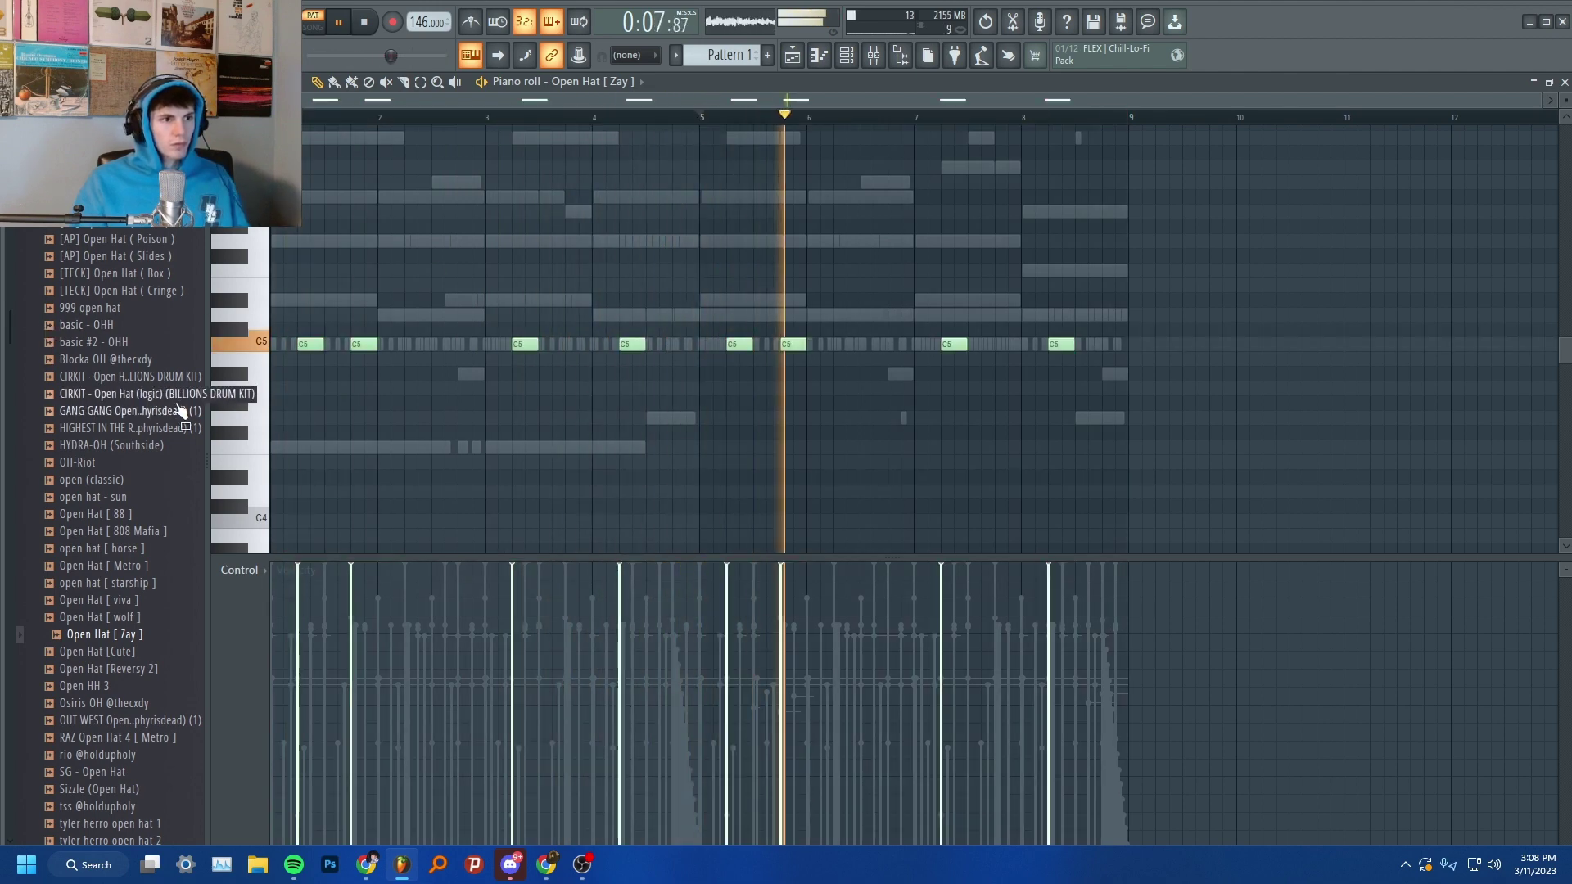
- Add HYDRA-SNARE (6) from the stash's Snares folder as a new channel
scroll(158, 328, up, 2)
click(113, 273)
scroll(110, 315, down, 2)
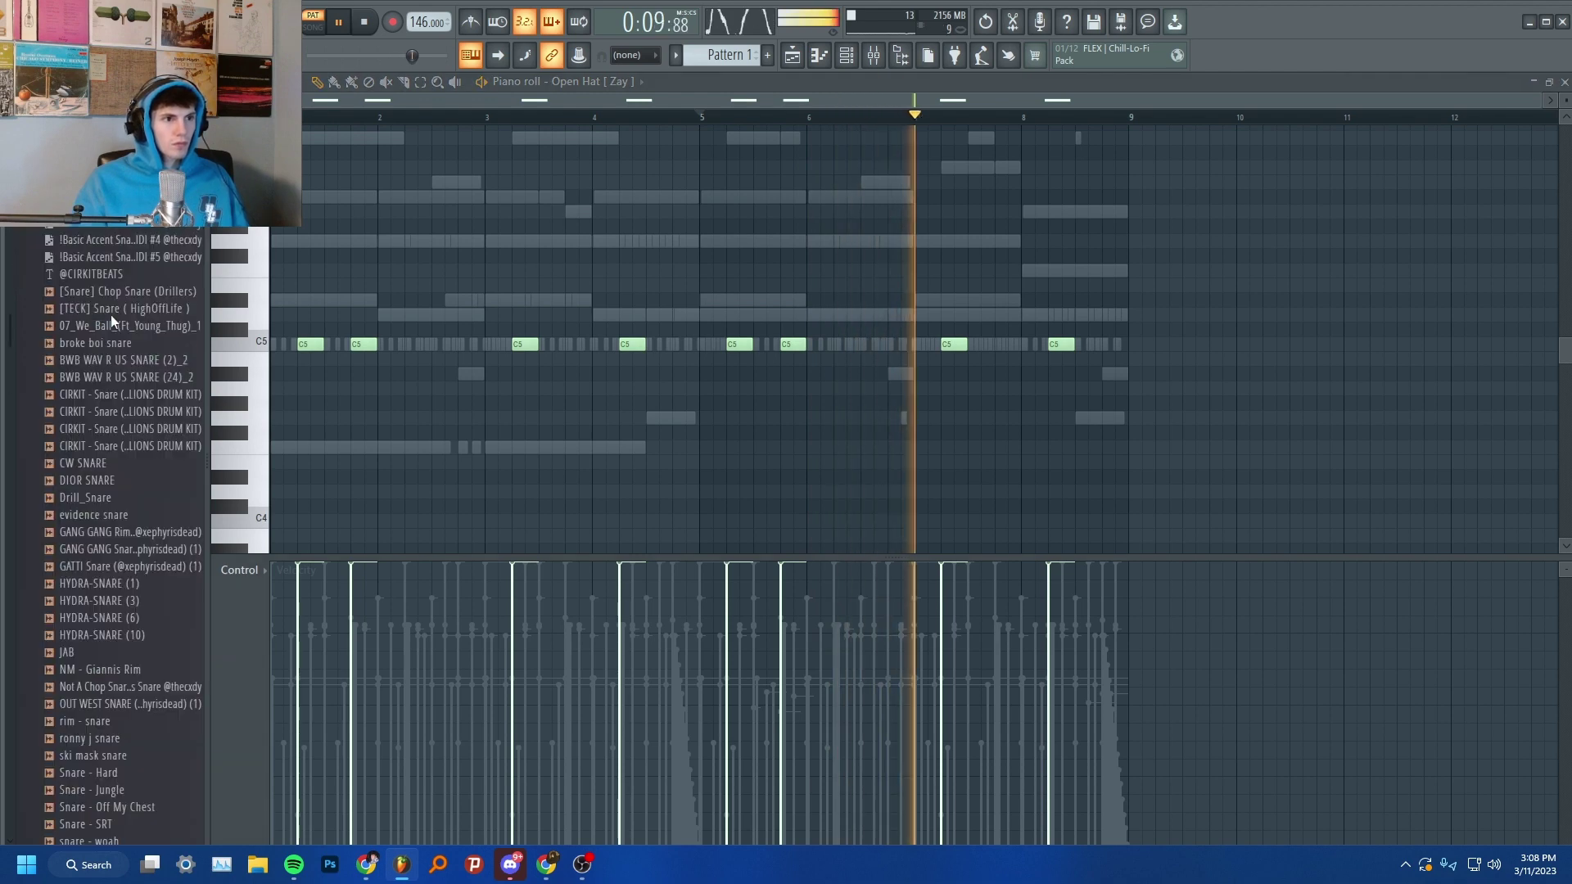
drag(123, 568, 867, 229)
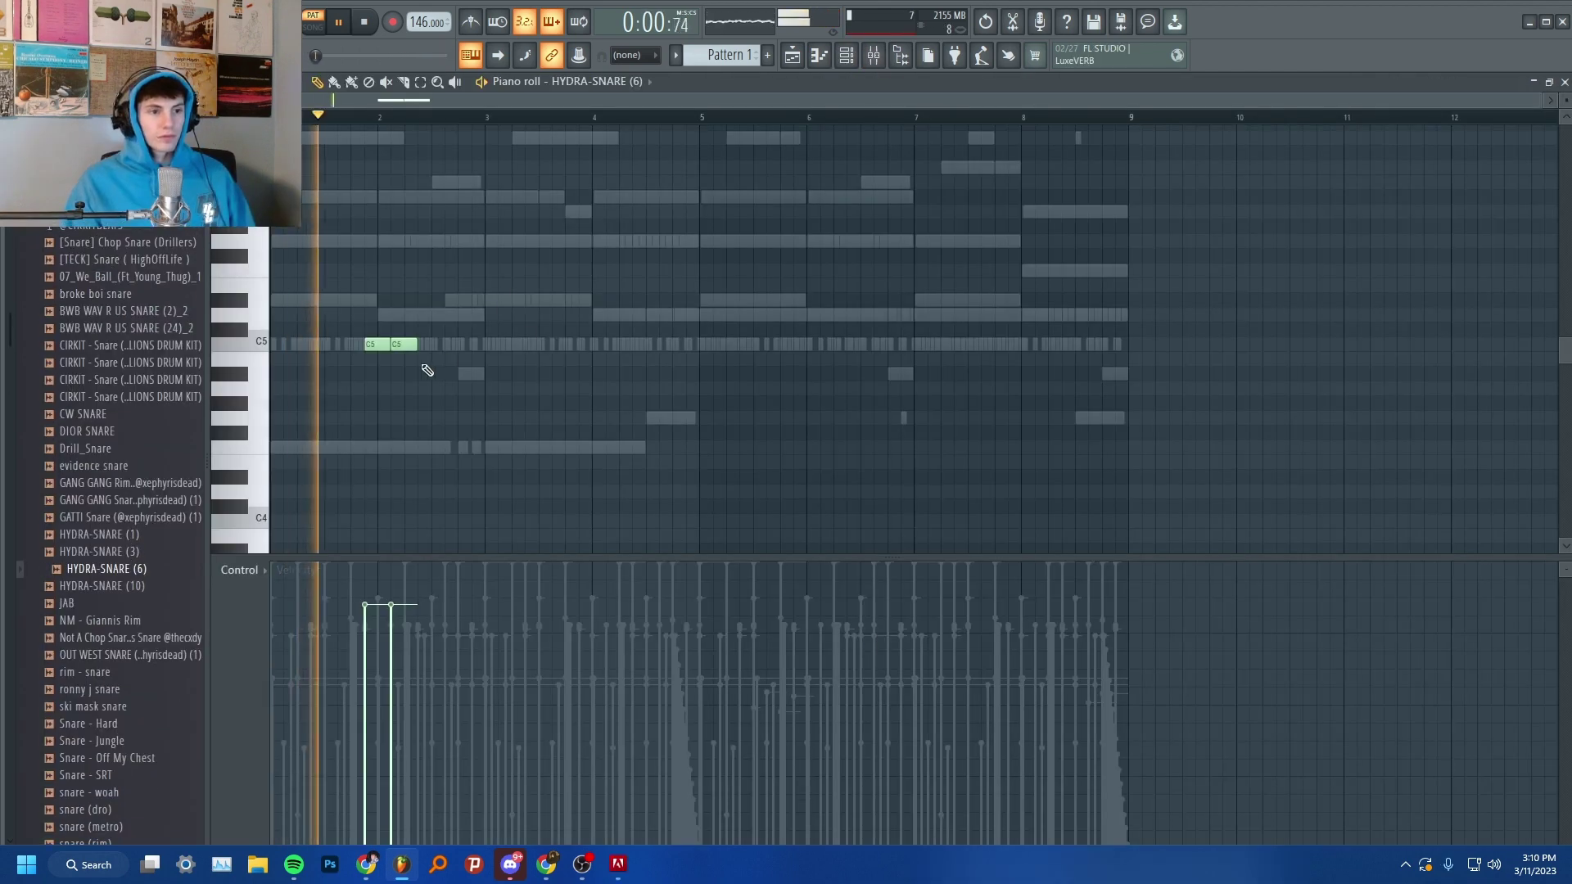
- Draw C5 HYDRA-SNARE (6) notes on beats 1.5 and 4.5 of bars 4 and 8, beat 4.5 of bar 5 and beat 1.5 of bar 6
click(612, 344)
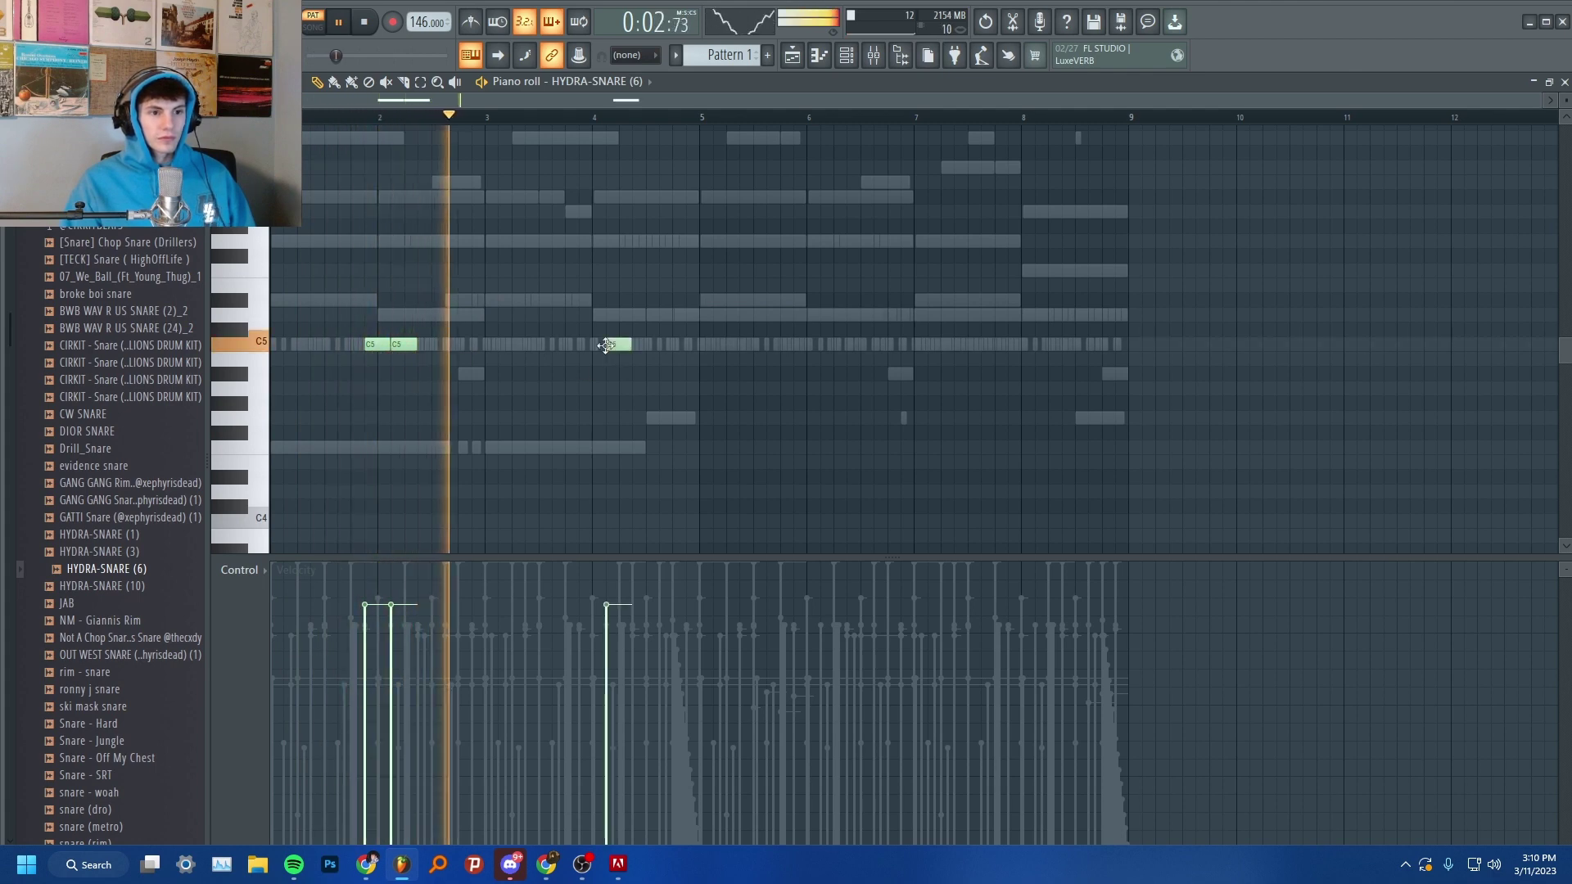
click(692, 345)
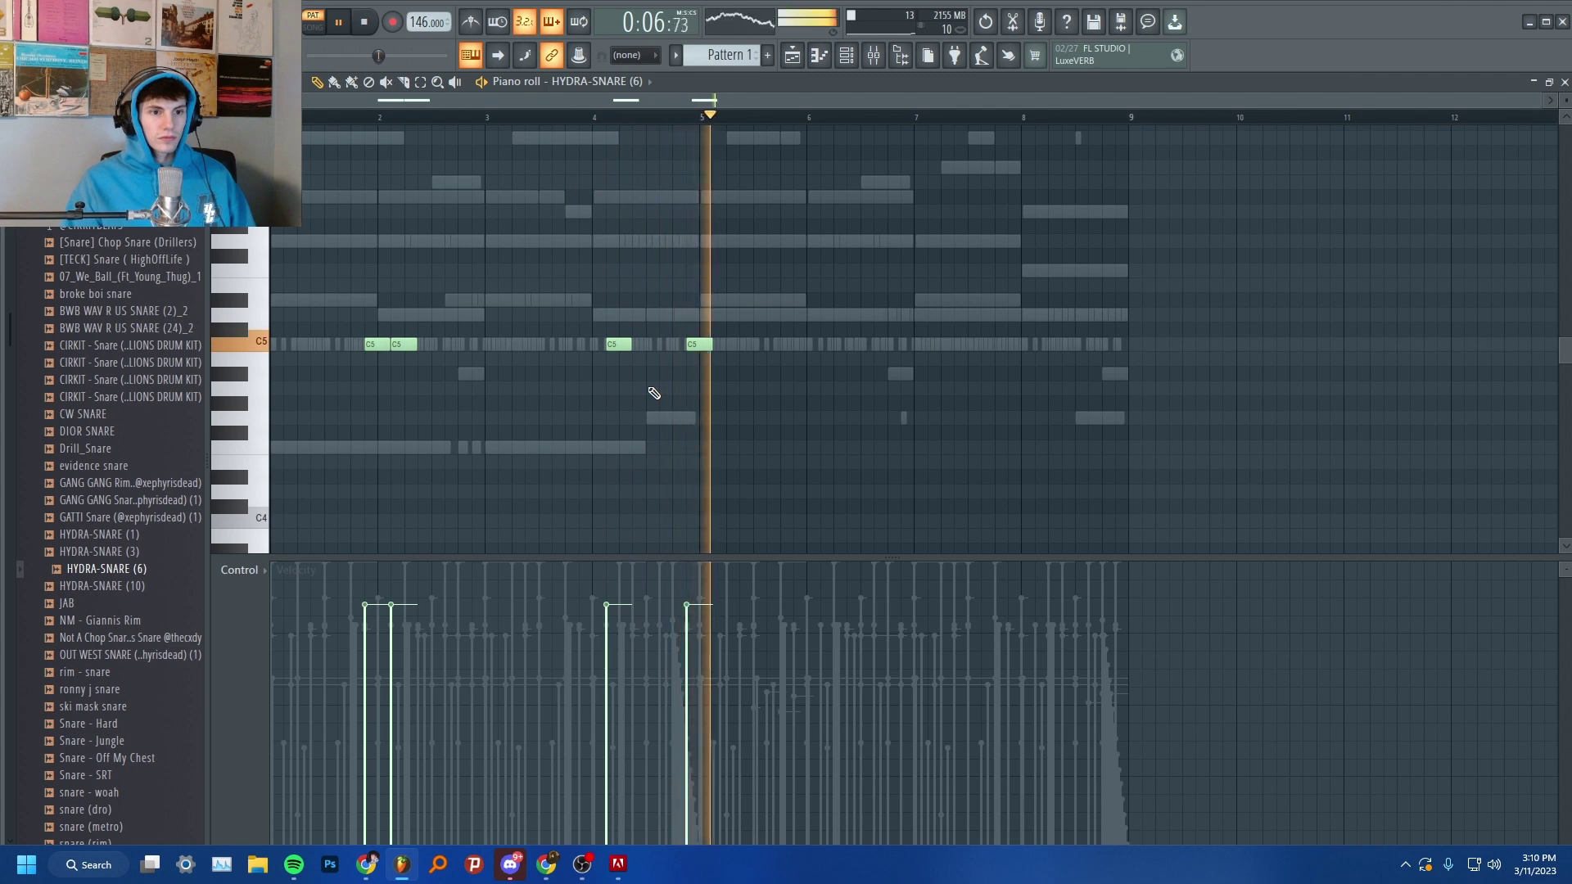
click(795, 344)
click(822, 345)
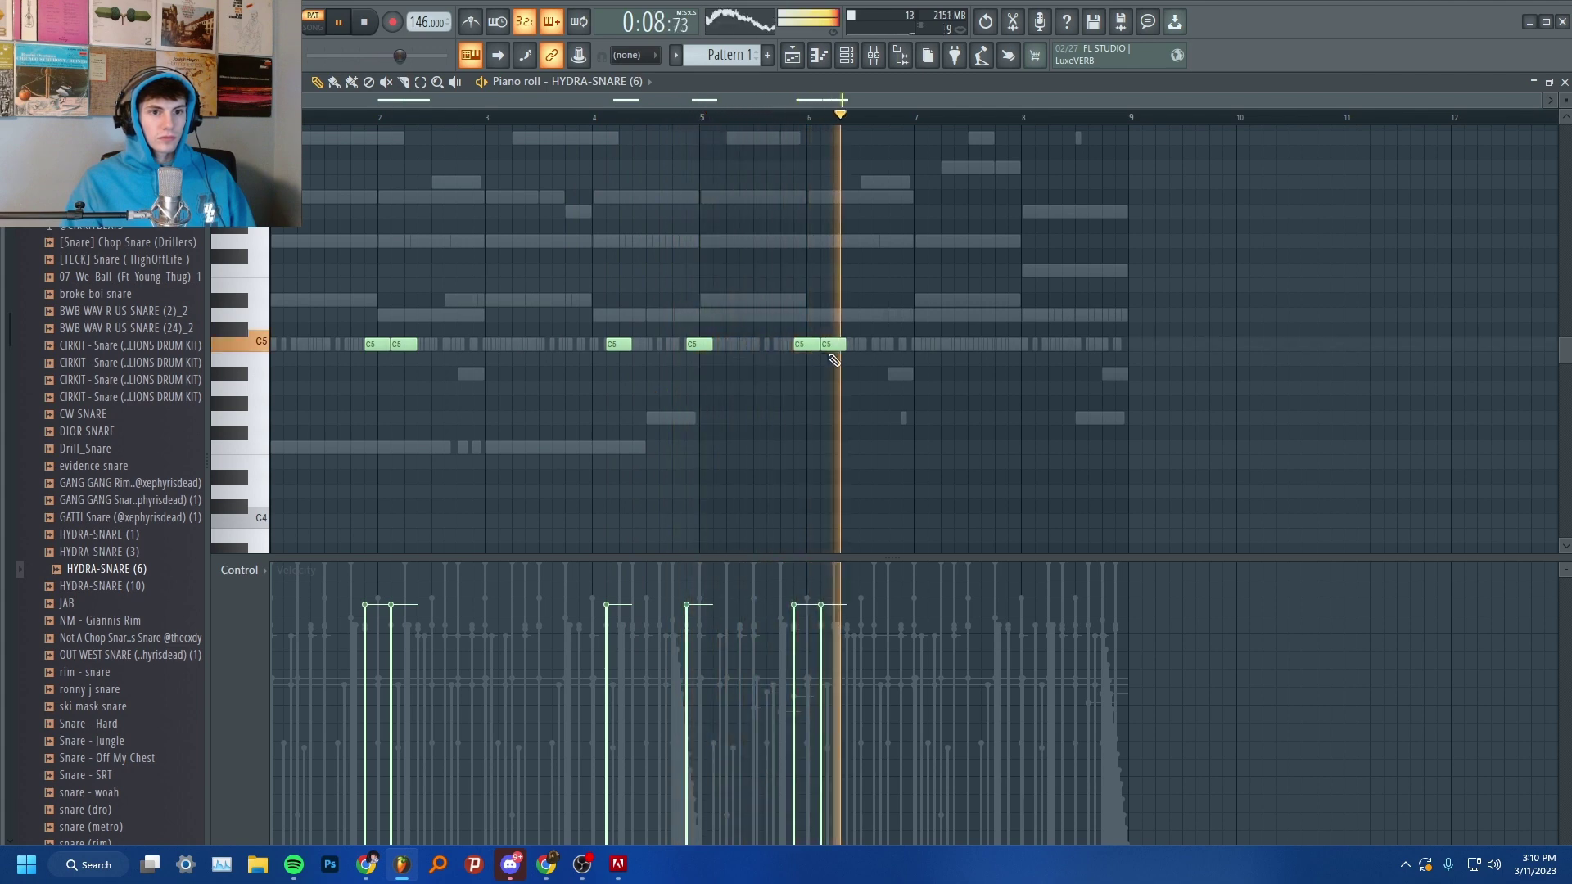
click(1042, 345)
drag(1039, 349, 1035, 349)
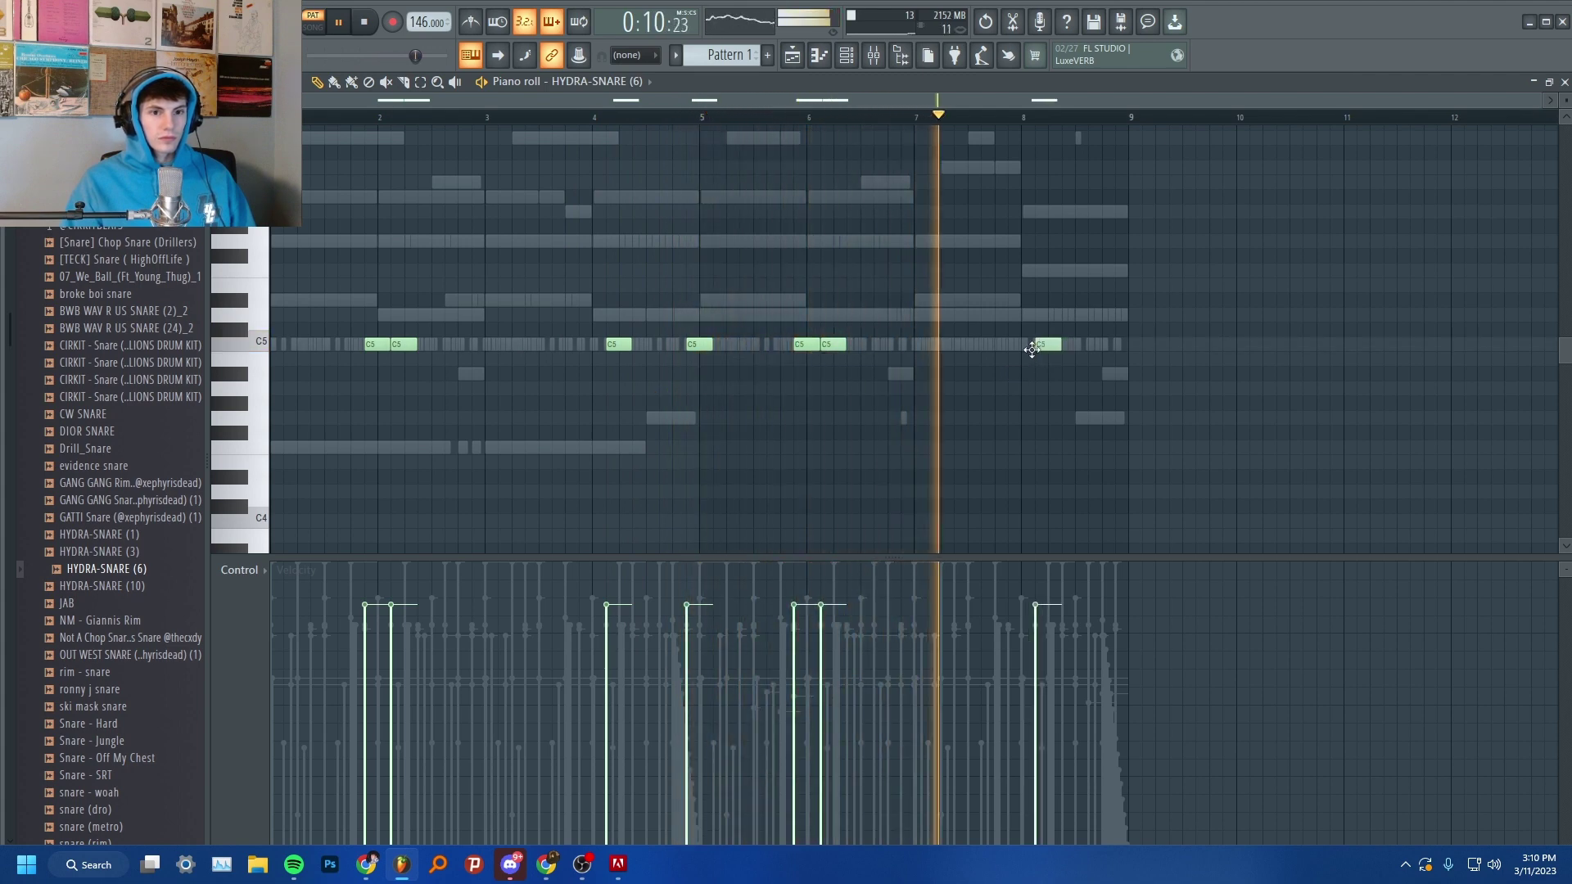
click(1118, 345)
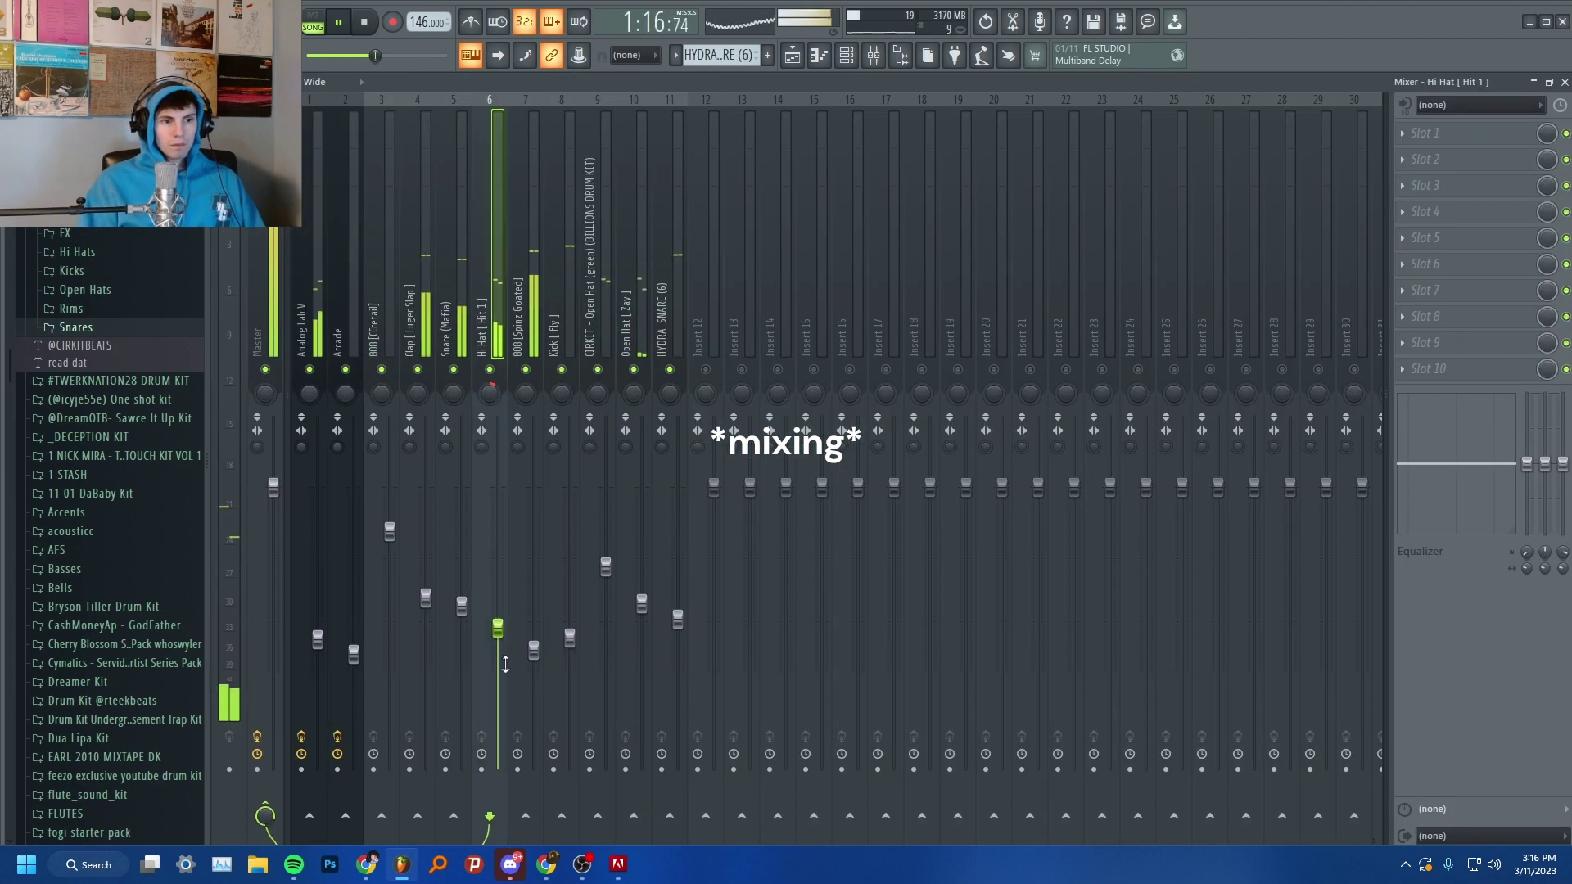
click(582, 865)
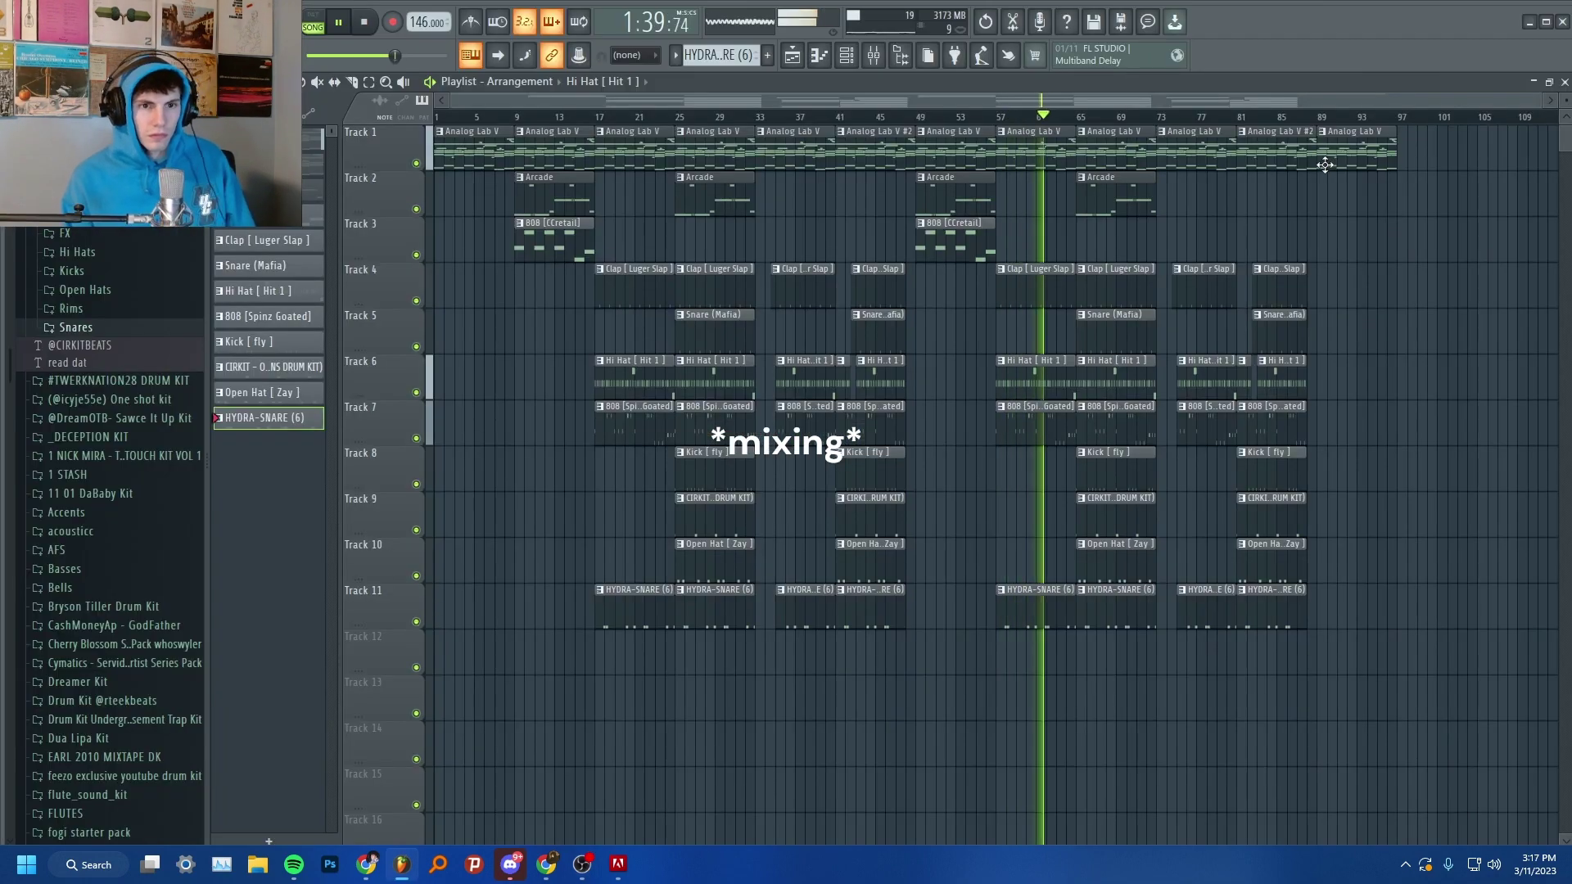